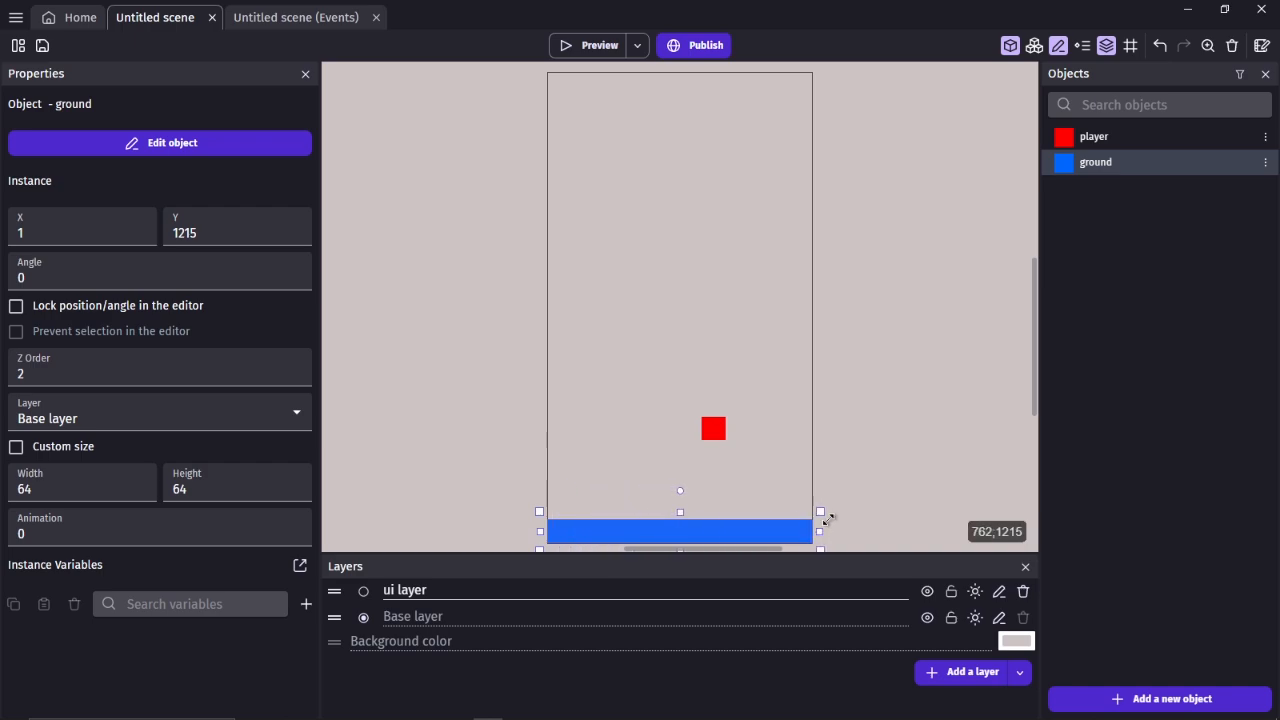
Step: Add a new Sprite object from scratch and name it "life"
left_click(915, 379)
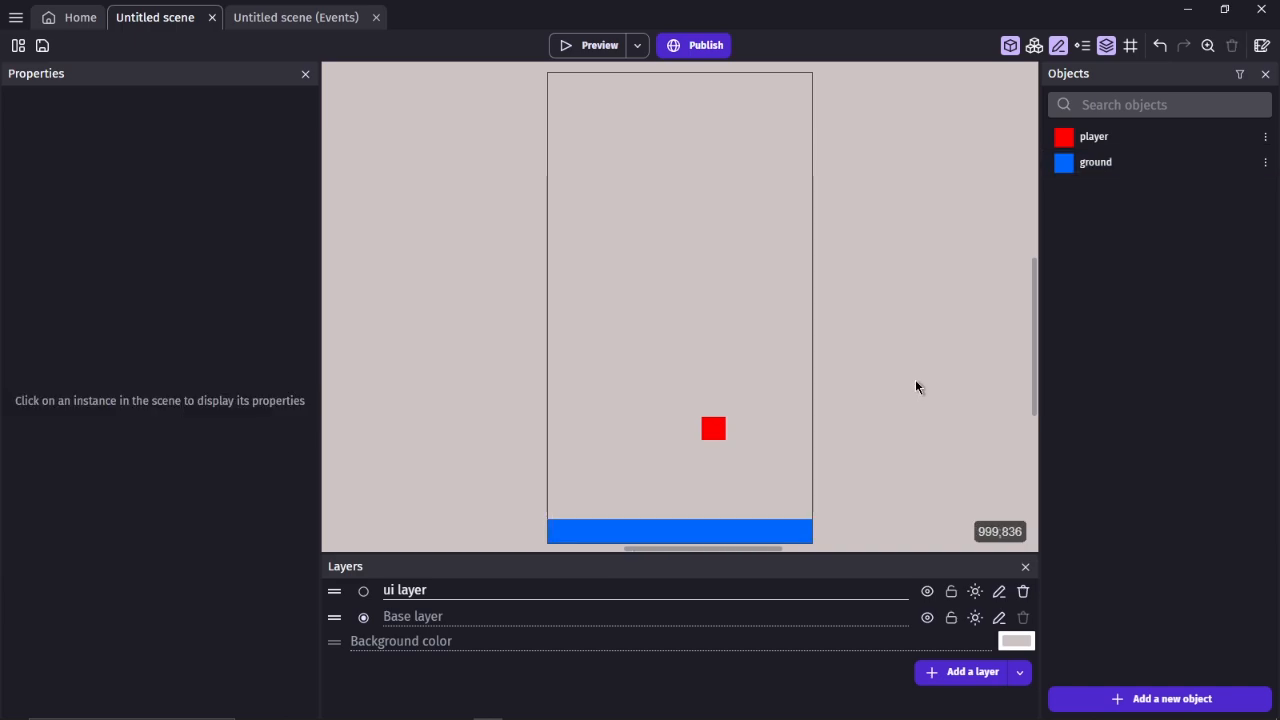
left_click(1237, 165)
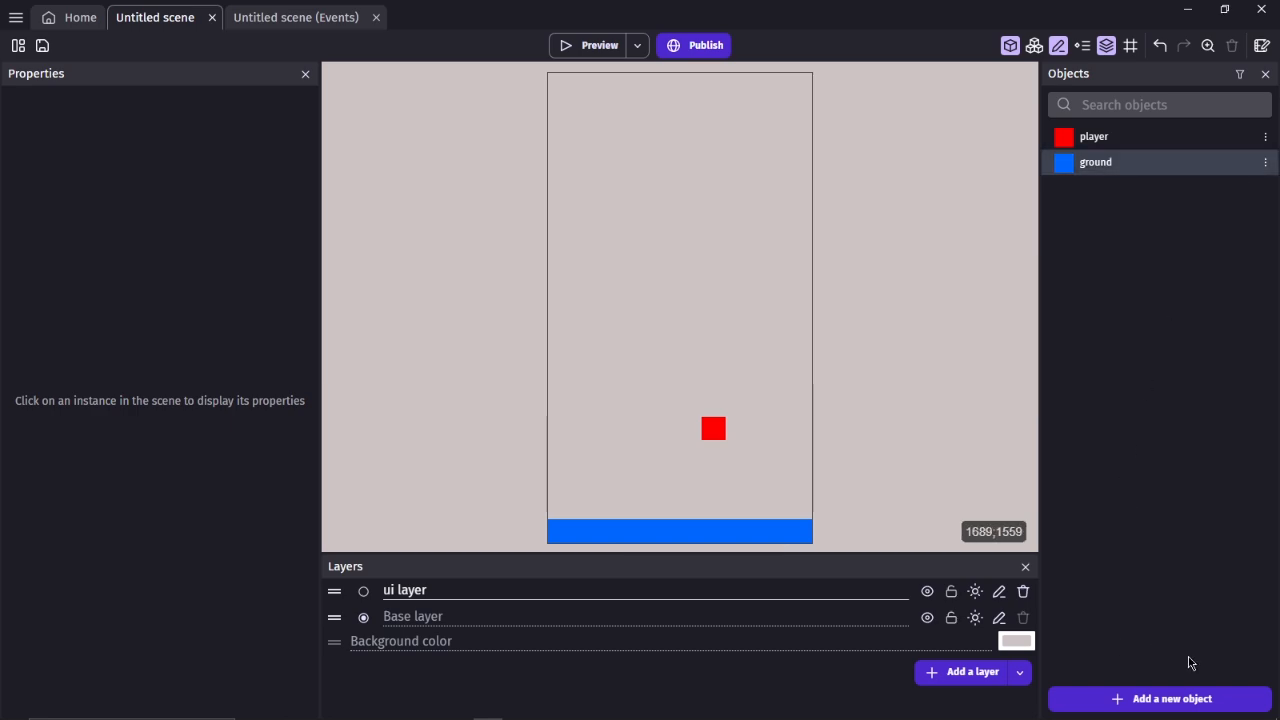
left_click(1176, 700)
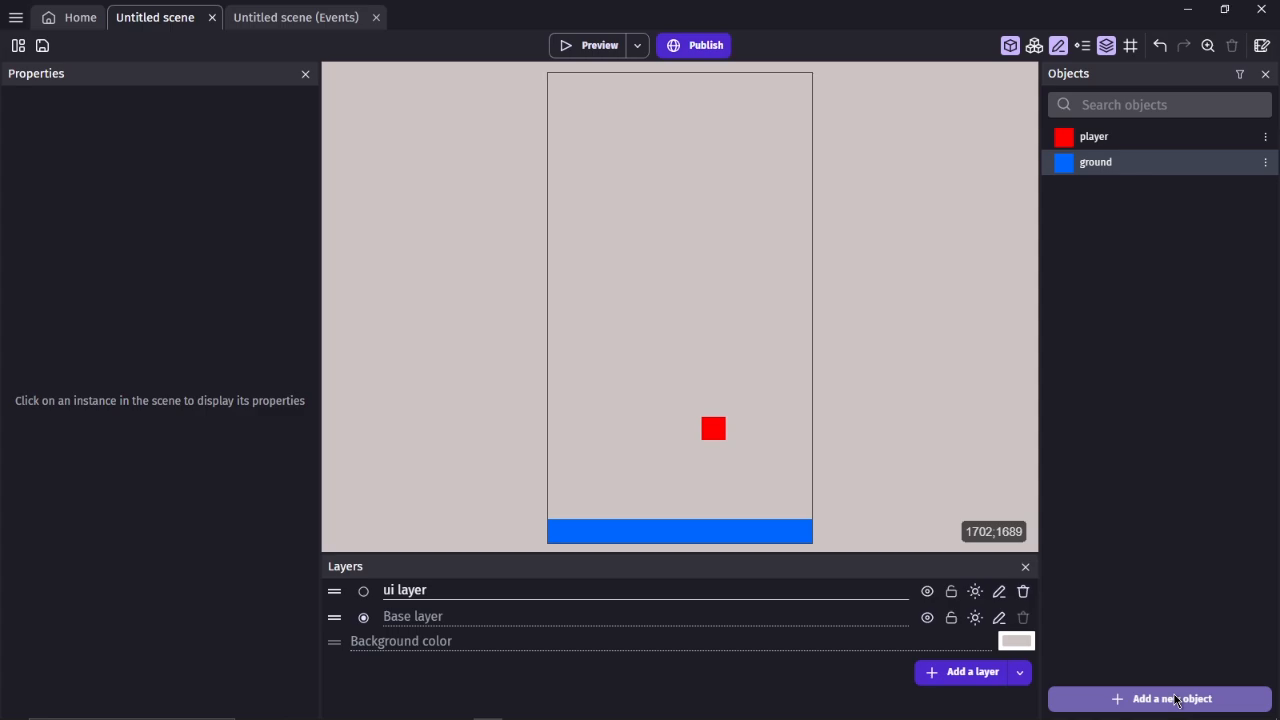
left_click(1177, 700)
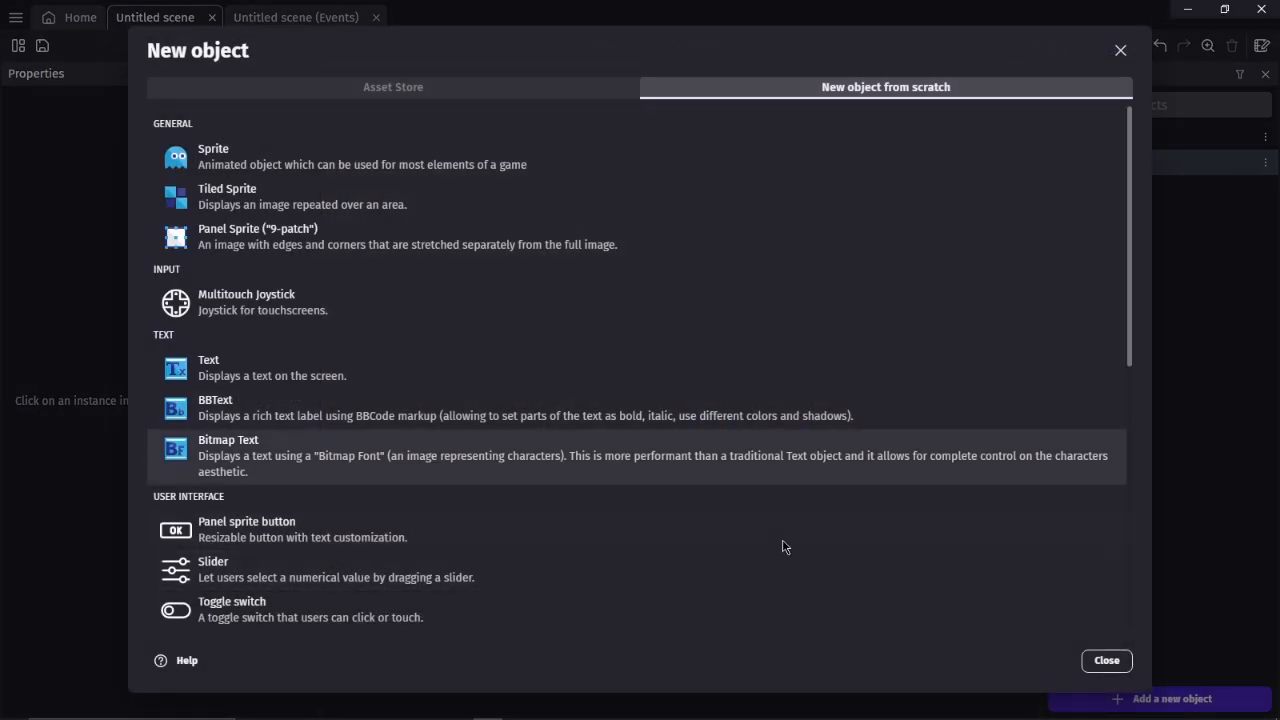
left_click(493, 170)
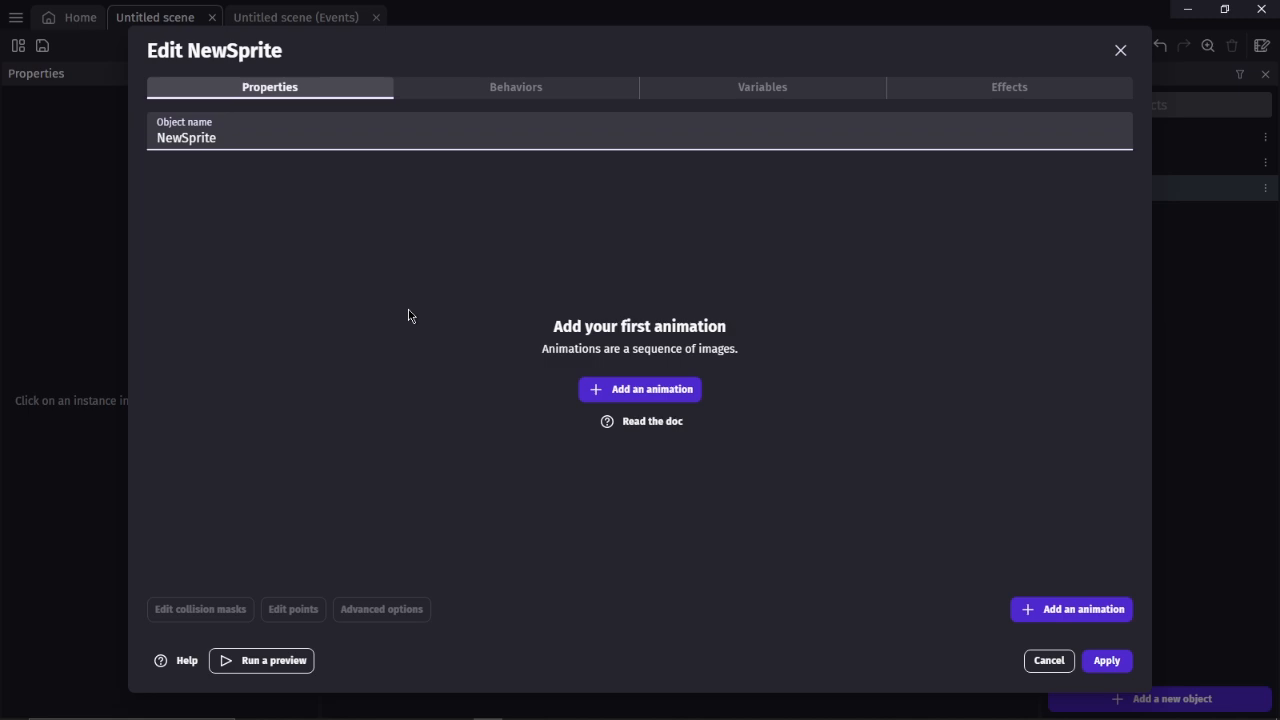
key("BackSpace")
key("BackSpace")
key("BackSpace")
key("BackSpace")
key("BackSpace")
key("BackSpace")
key("BackSpace")
key("BackSpace")
key("BackSpace")
type("life")
Step: Add an animation to the life object and fill its new Piskel canvas entirely with red
left_click(662, 385)
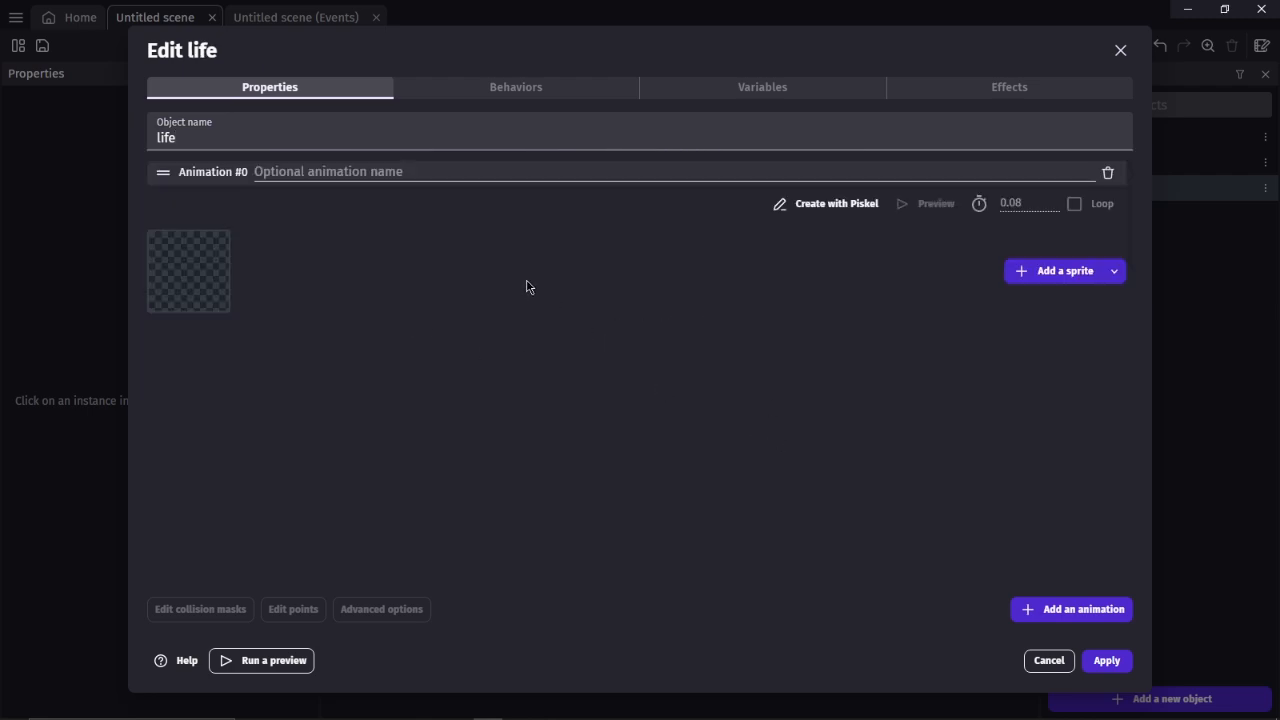
left_click(808, 207)
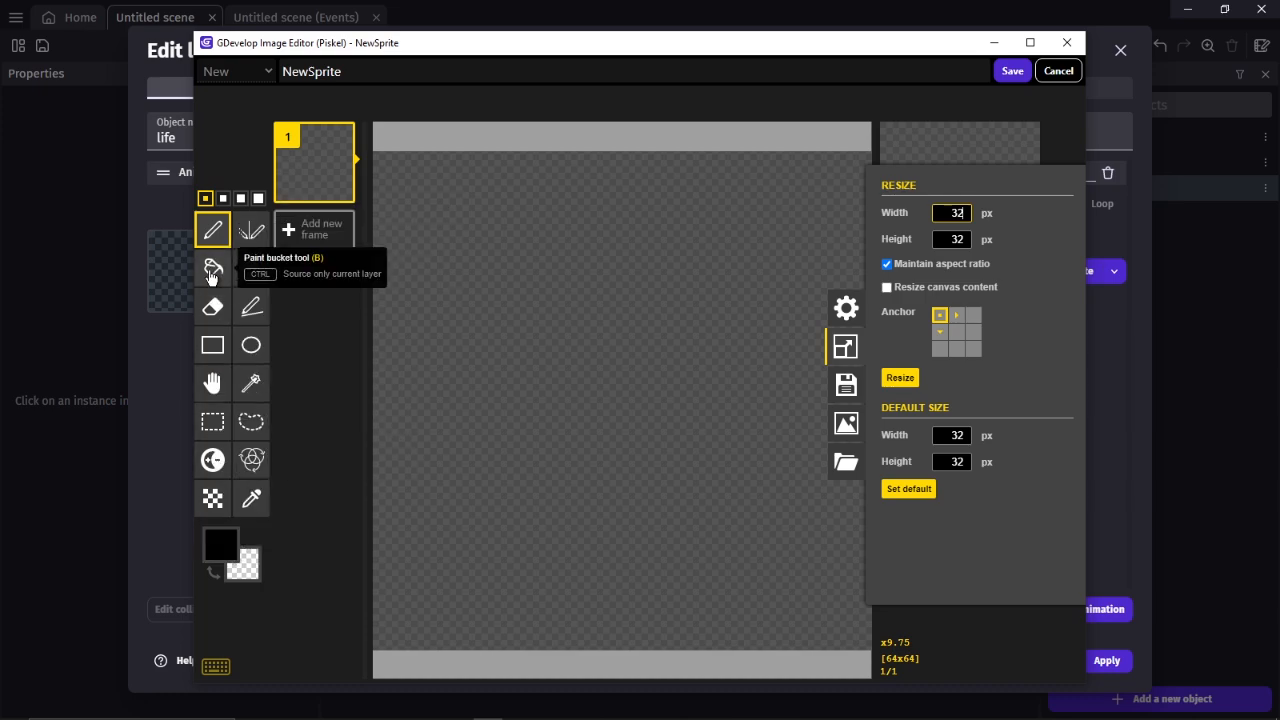
left_click(212, 272)
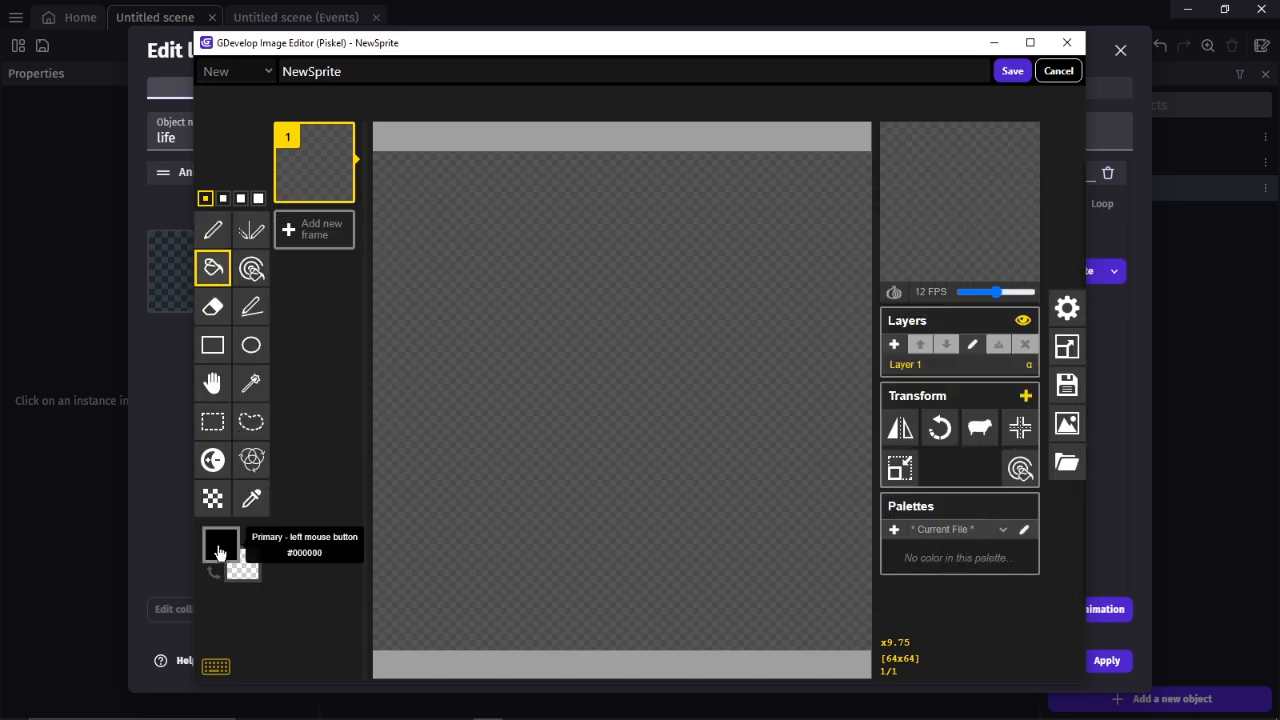
left_click(219, 548)
left_click(350, 374)
left_click(456, 296)
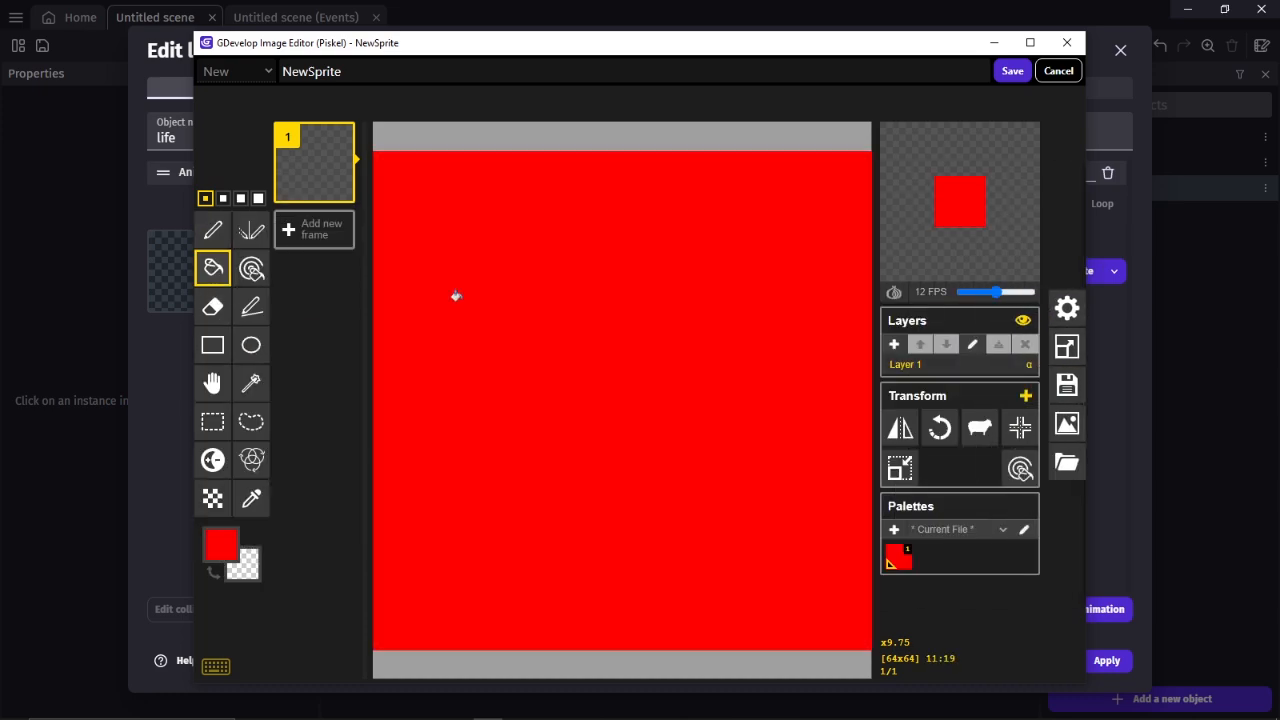
Step: Name the red image "life", save it to the animation and apply the object's changes
left_click(744, 62)
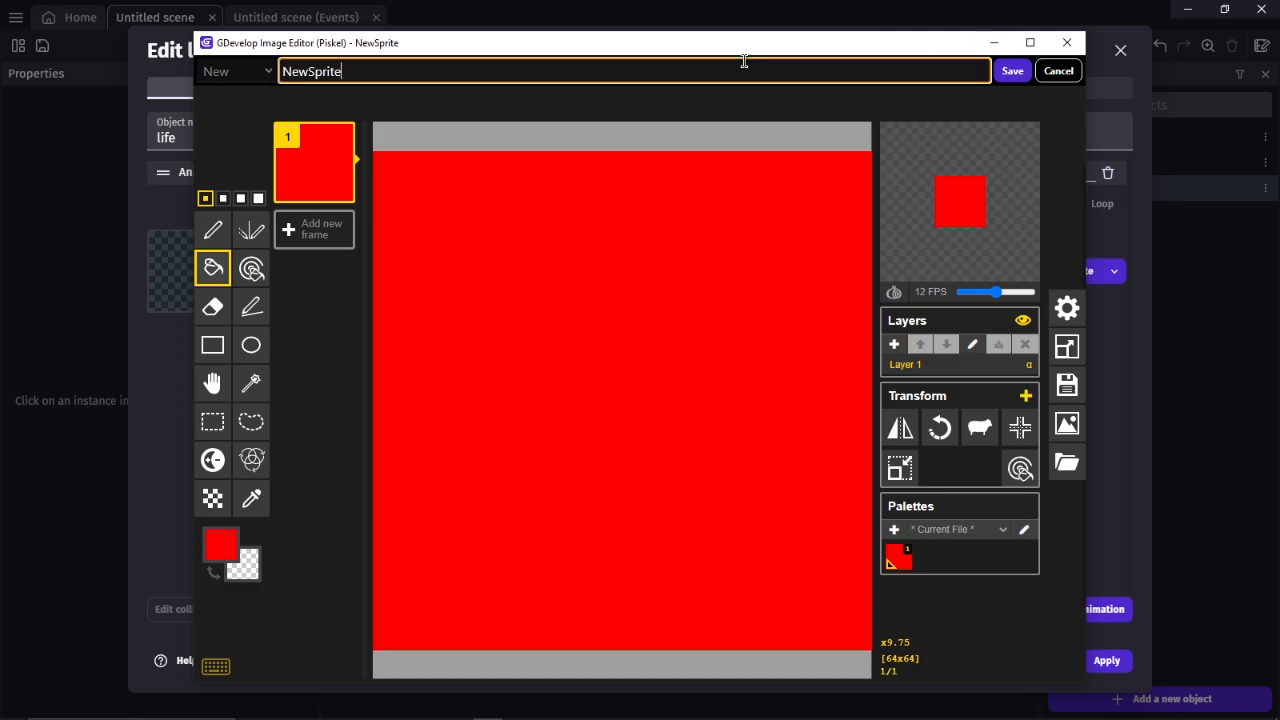
key("BackSpace")
key("BackSpace")
key("BackSpace")
key("BackSpace")
key("BackSpace")
key("BackSpace")
key("BackSpace")
key("BackSpace")
key("BackSpace")
type("life")
left_click(1012, 72)
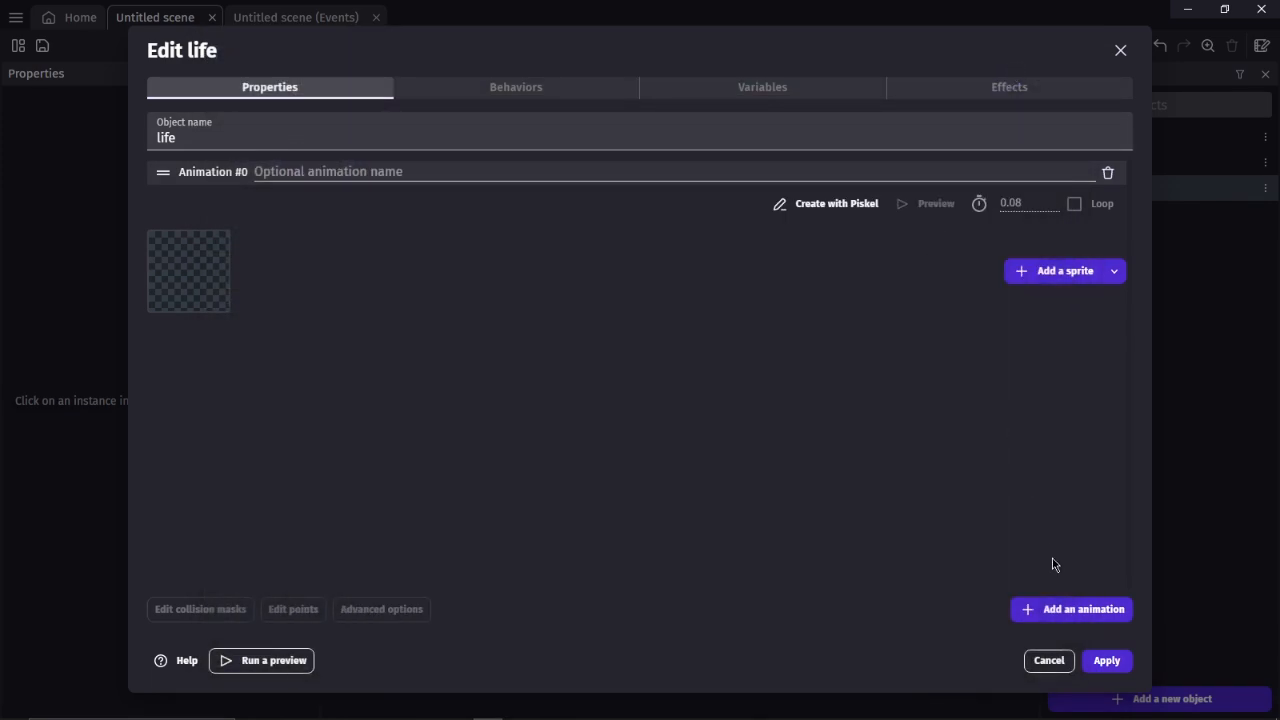
left_click(1106, 661)
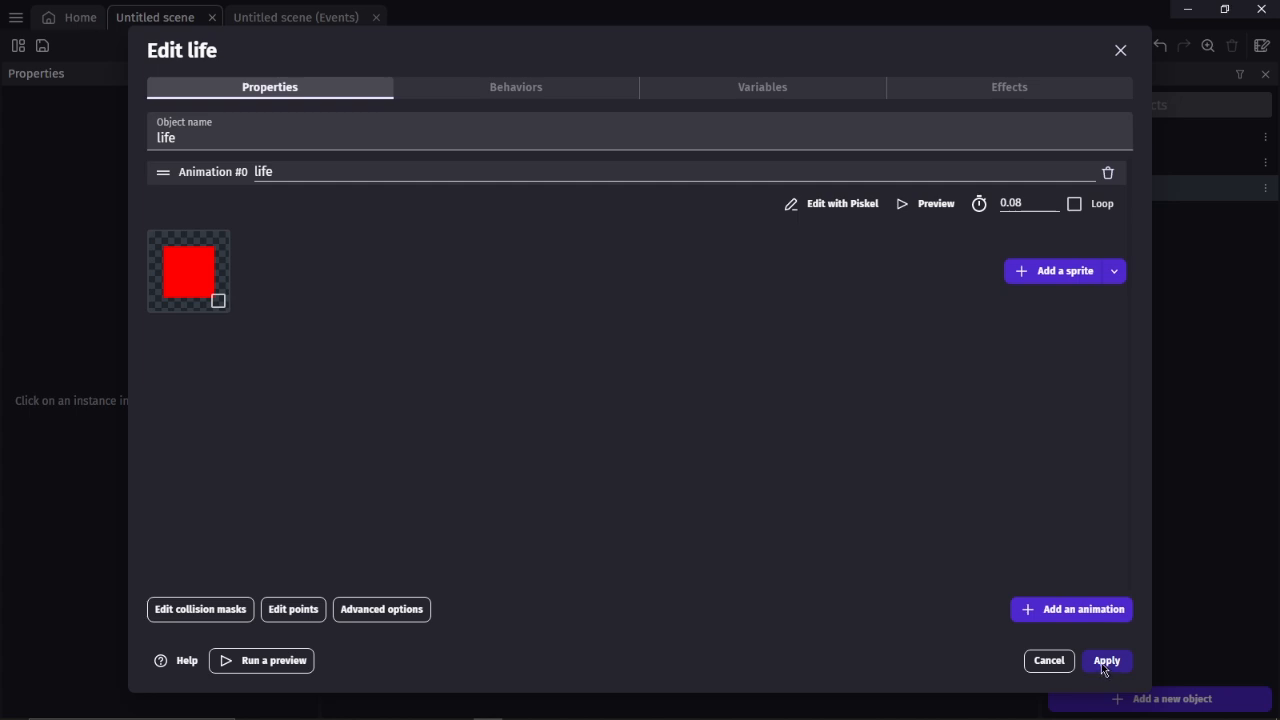
left_click(1105, 661)
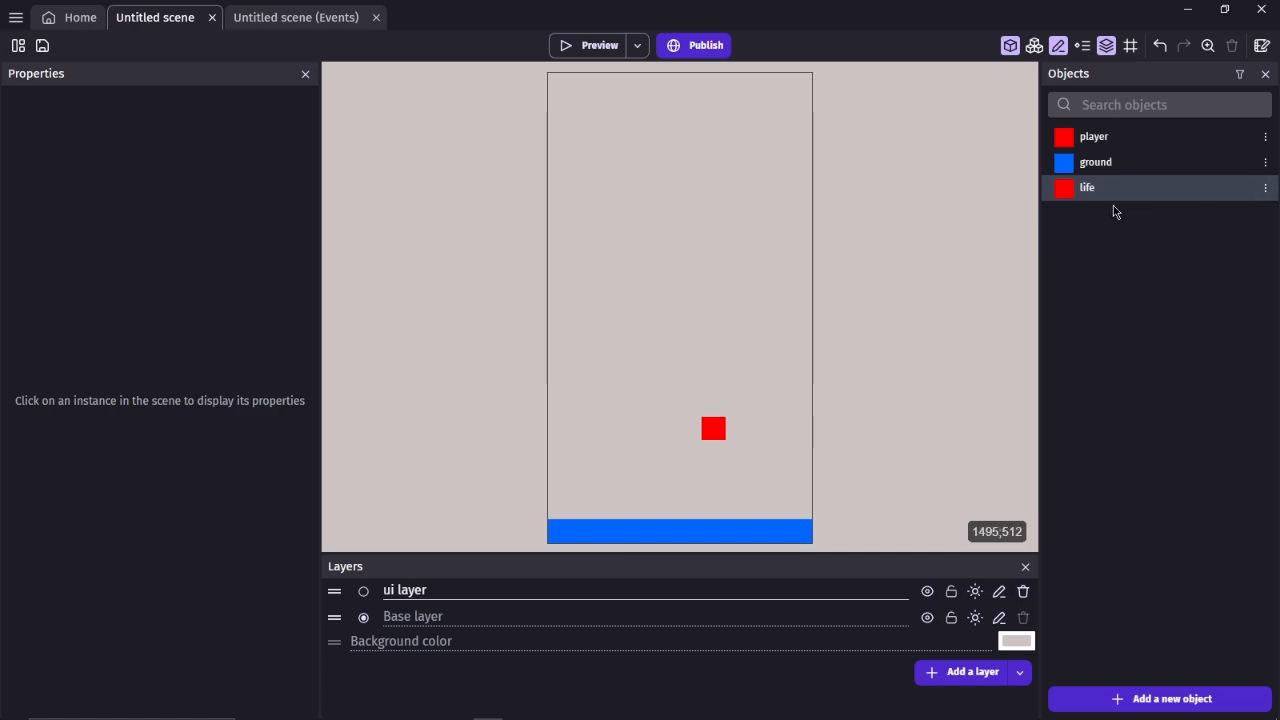
Step: Duplicate the life object and name the copy "lifebackdrop"
left_click(1266, 190)
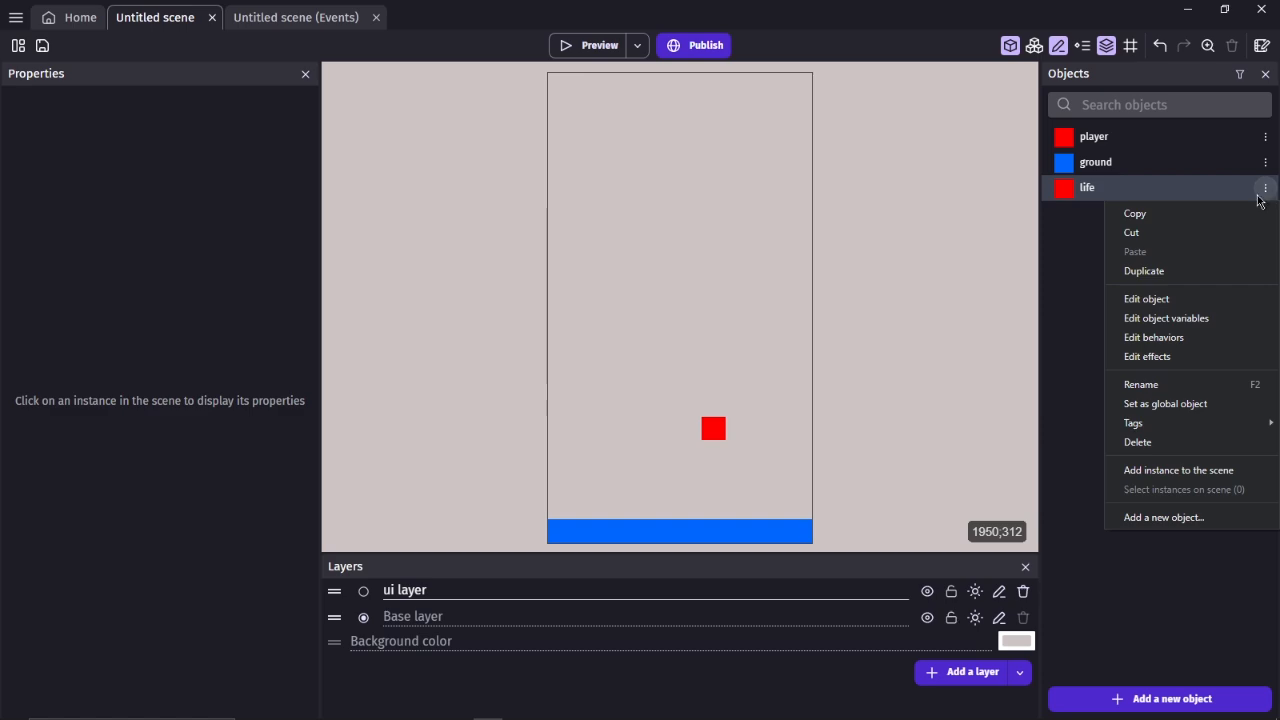
left_click(1146, 270)
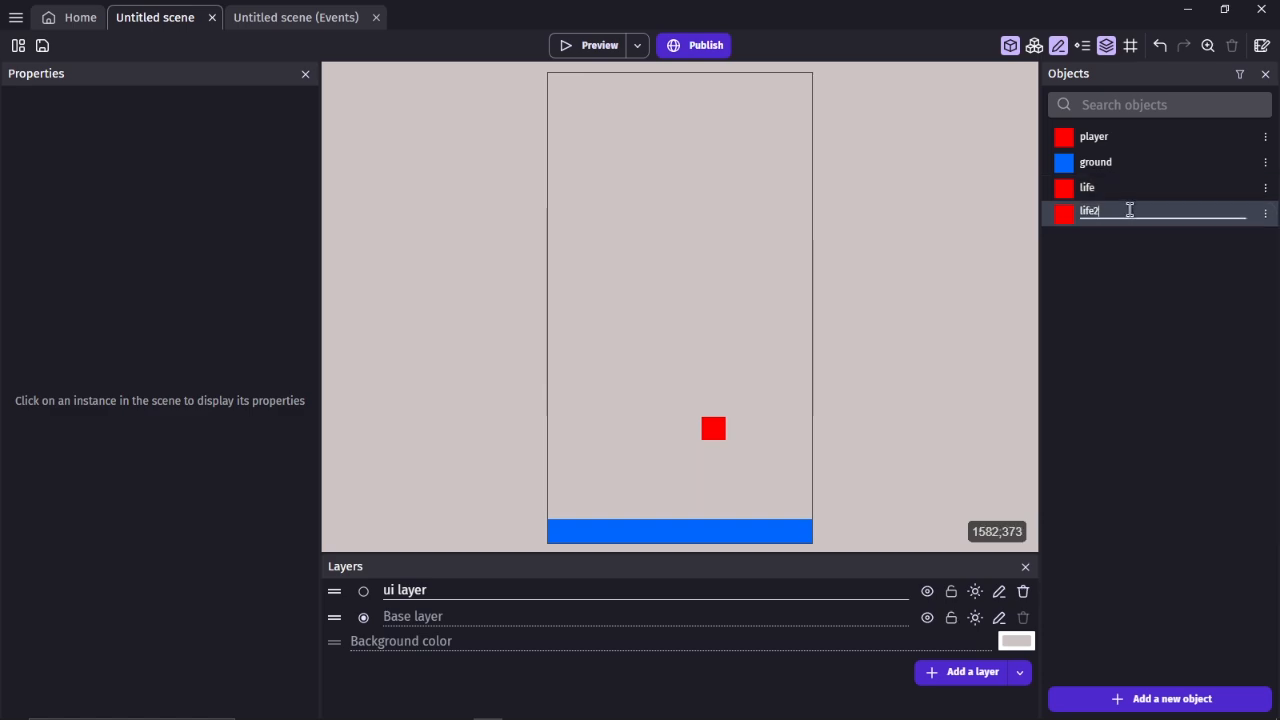
key("BackSpace")
type("backdrop")
left_click(1204, 285)
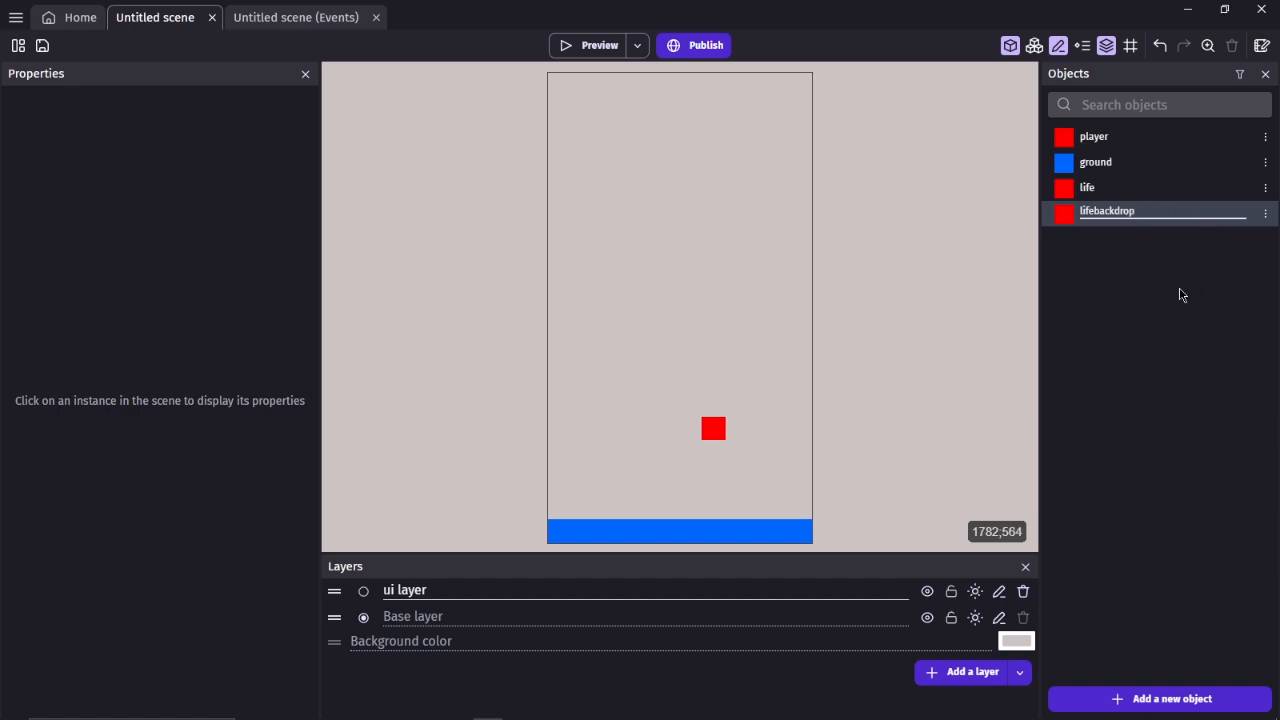
Step: Open the lifebackdrop object's image in Piskel and fill the whole canvas with black (#000000)
double_click(1077, 218)
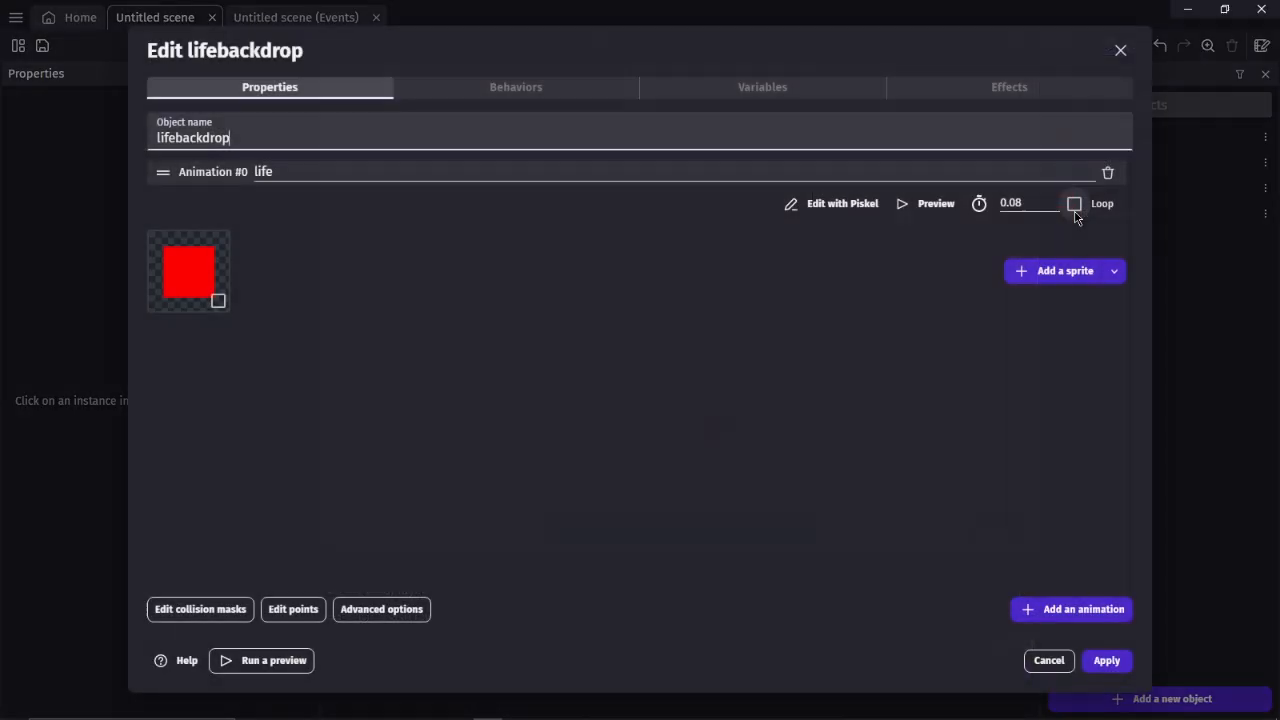
left_click(831, 205)
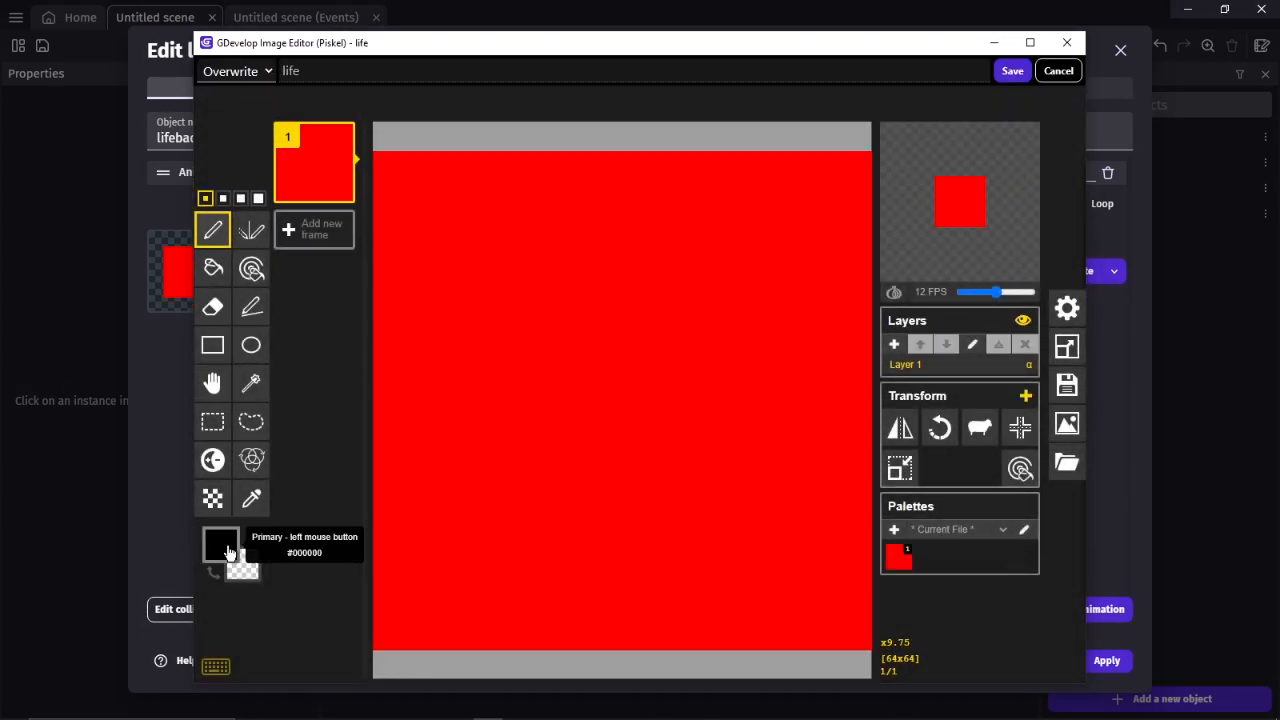
left_click(228, 549)
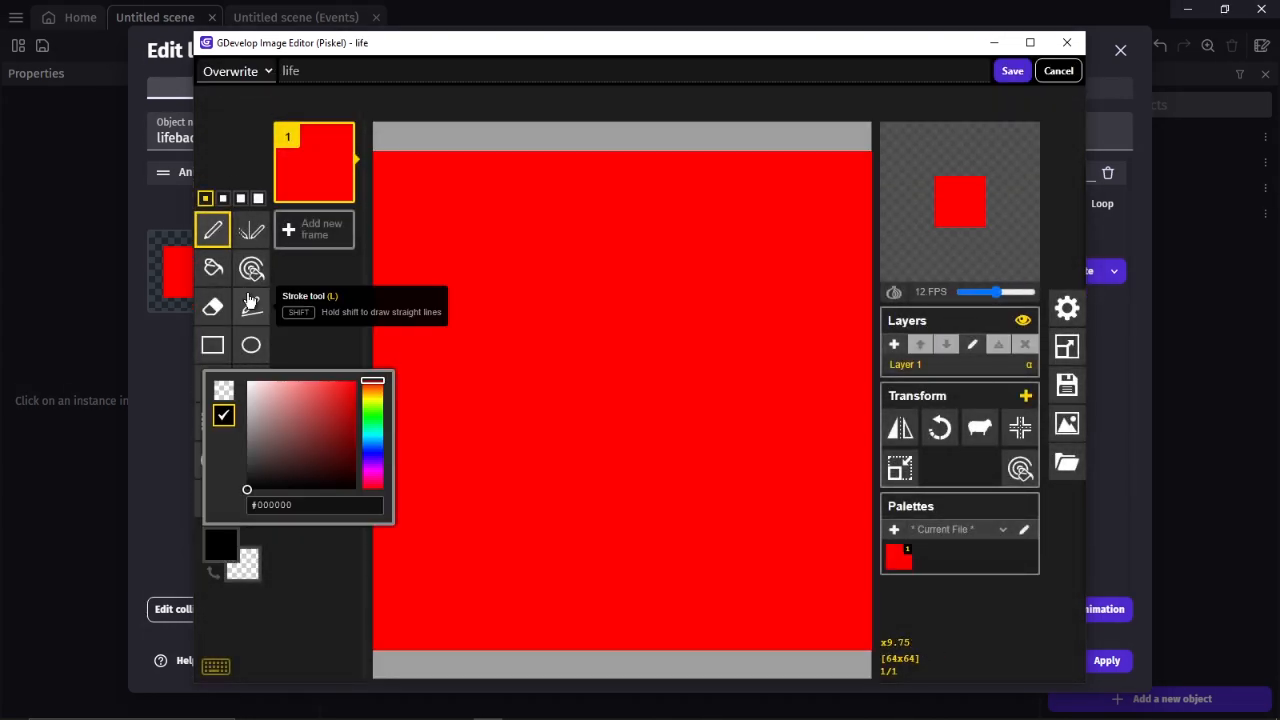
left_click(212, 268)
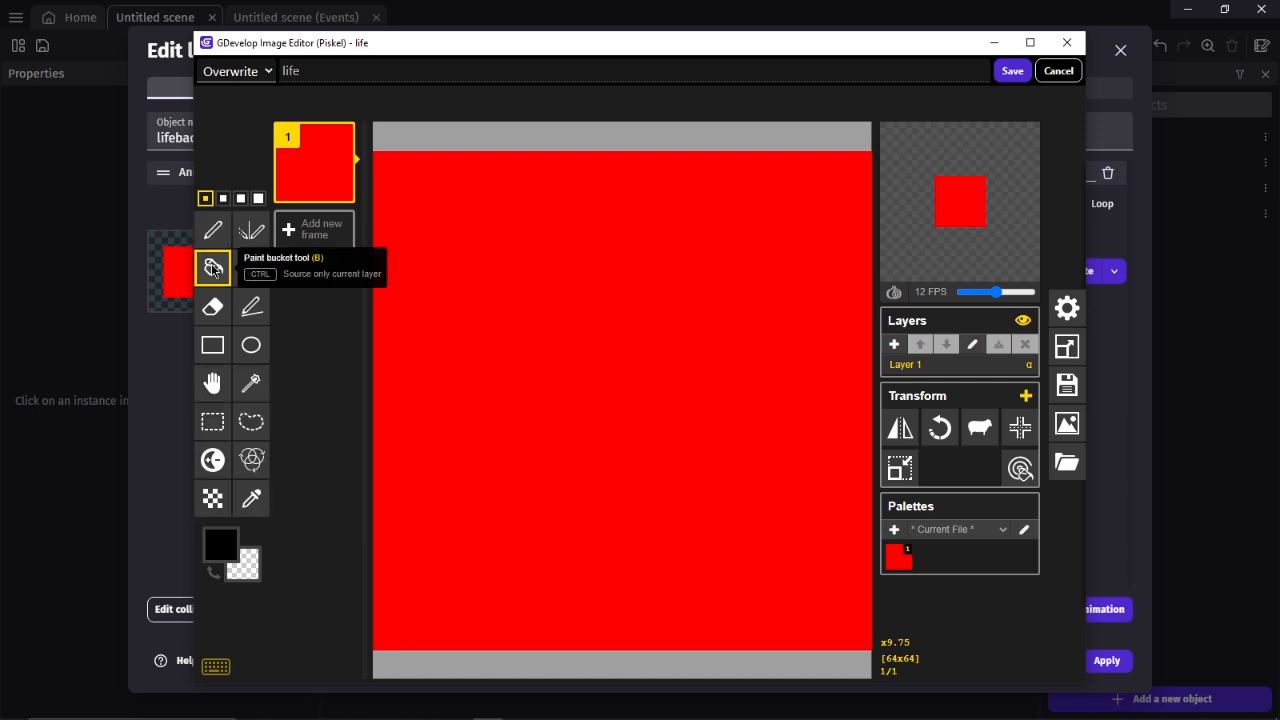
left_click(517, 243)
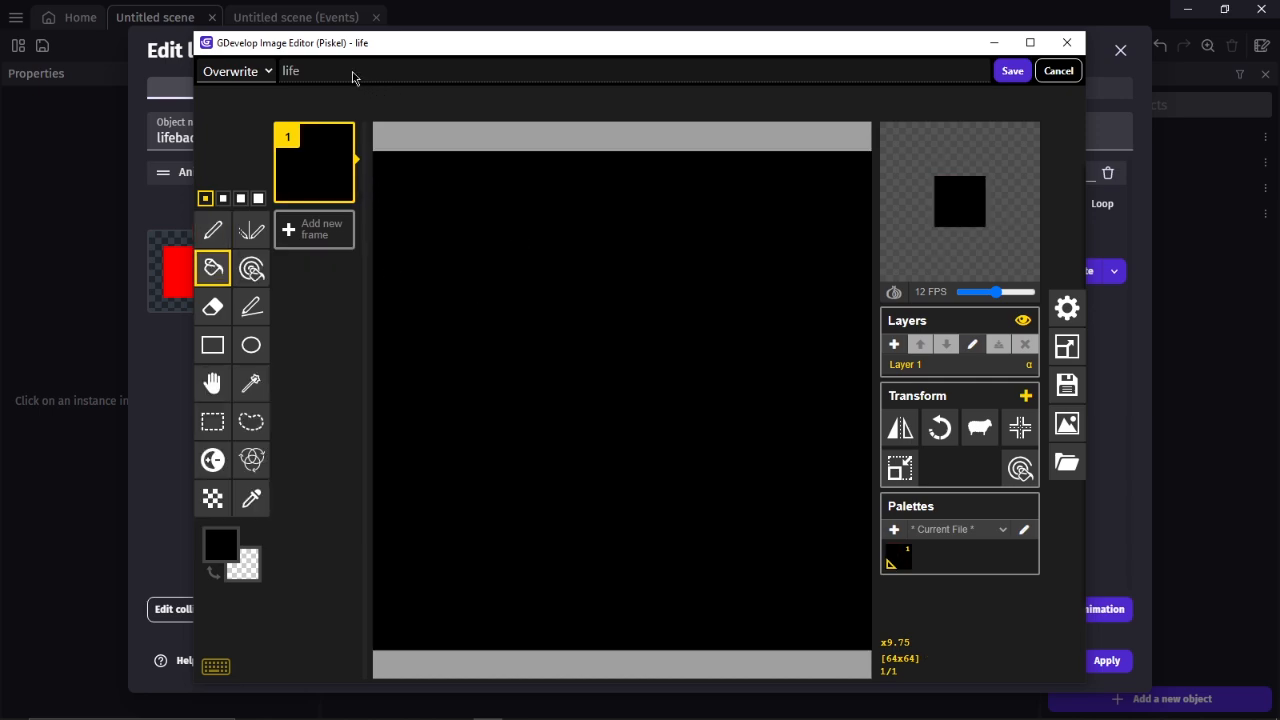
Step: Save the black image as a new one named "lifebackdrop" and apply the object's changes
left_click(268, 71)
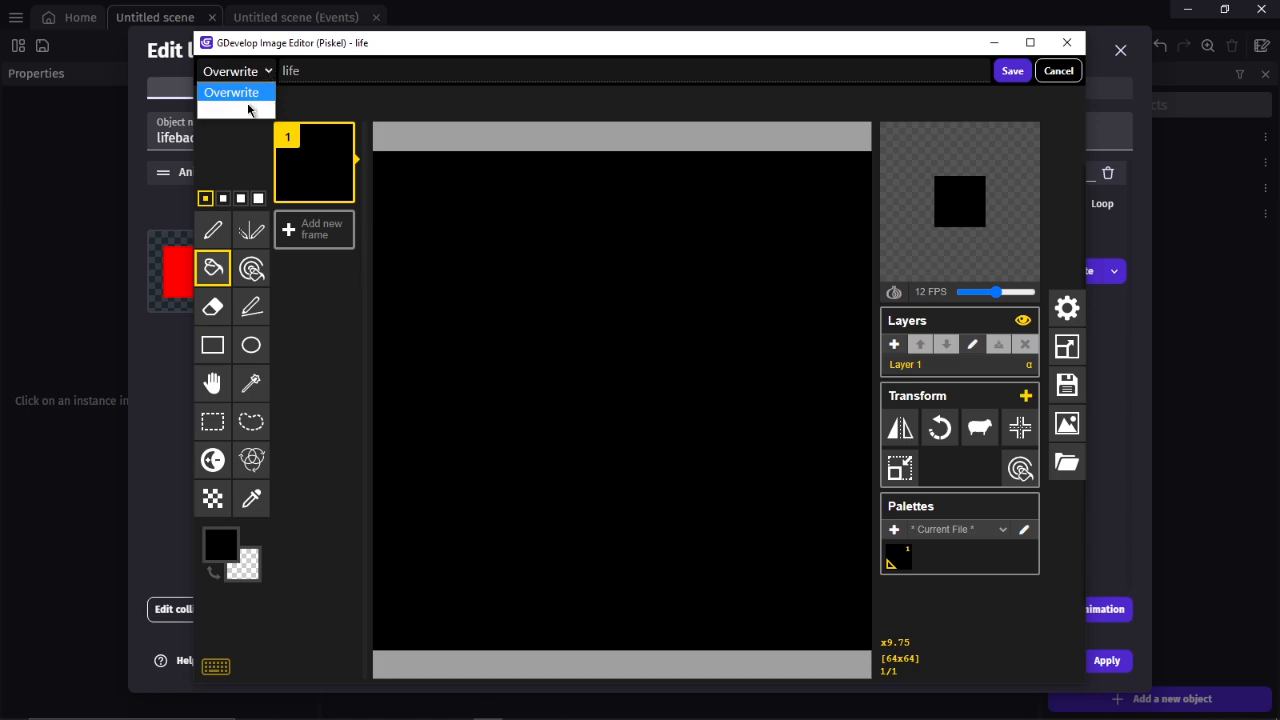
left_click(247, 110)
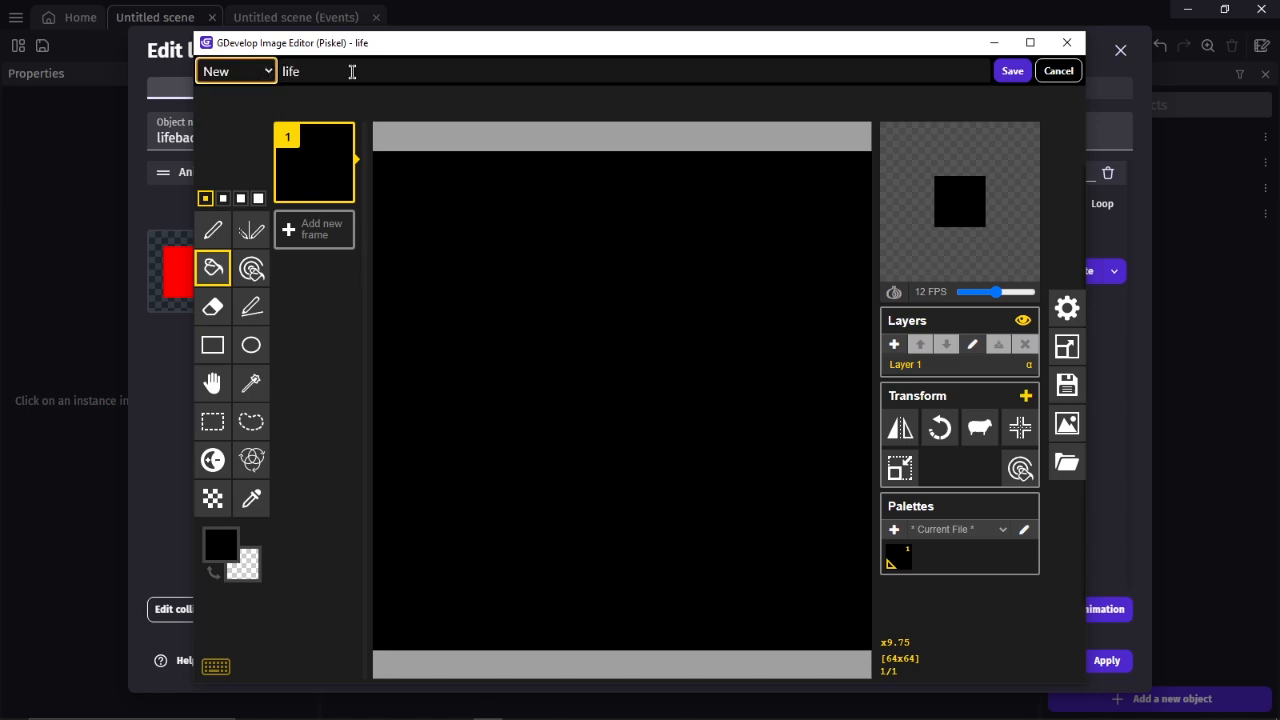
left_click(352, 71)
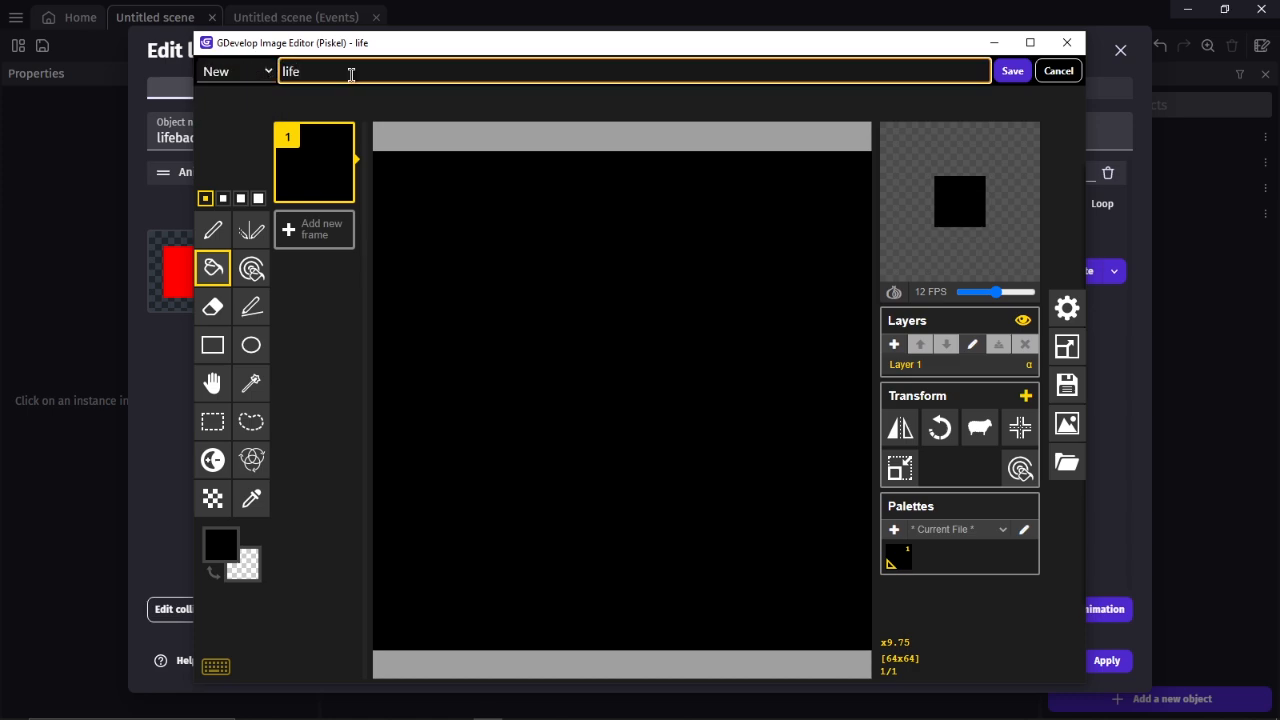
type("backdrop")
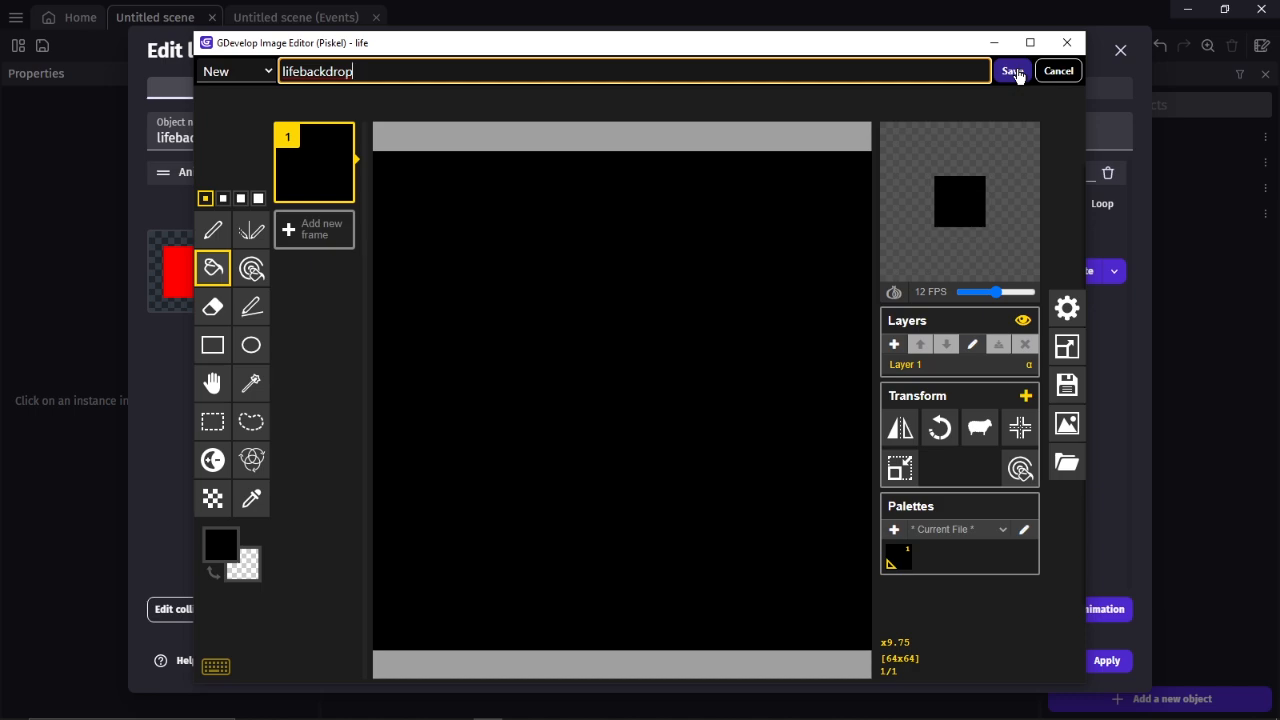
left_click(1012, 71)
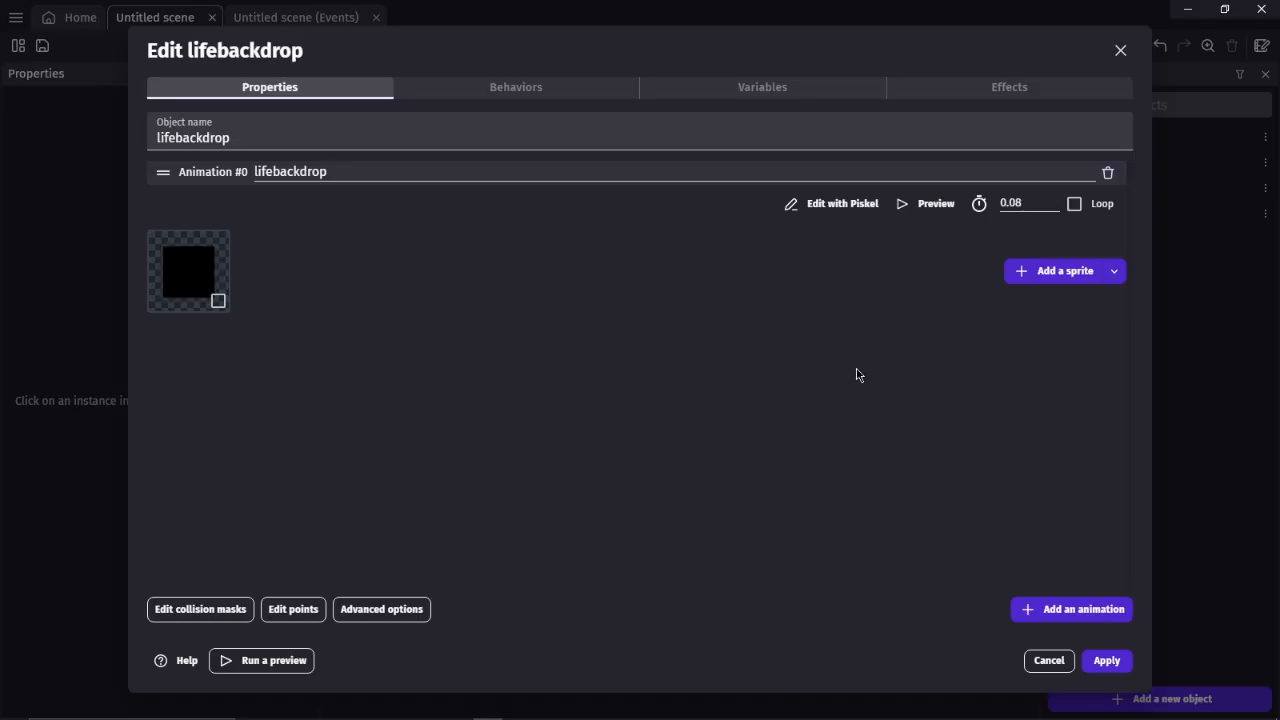
left_click(1106, 661)
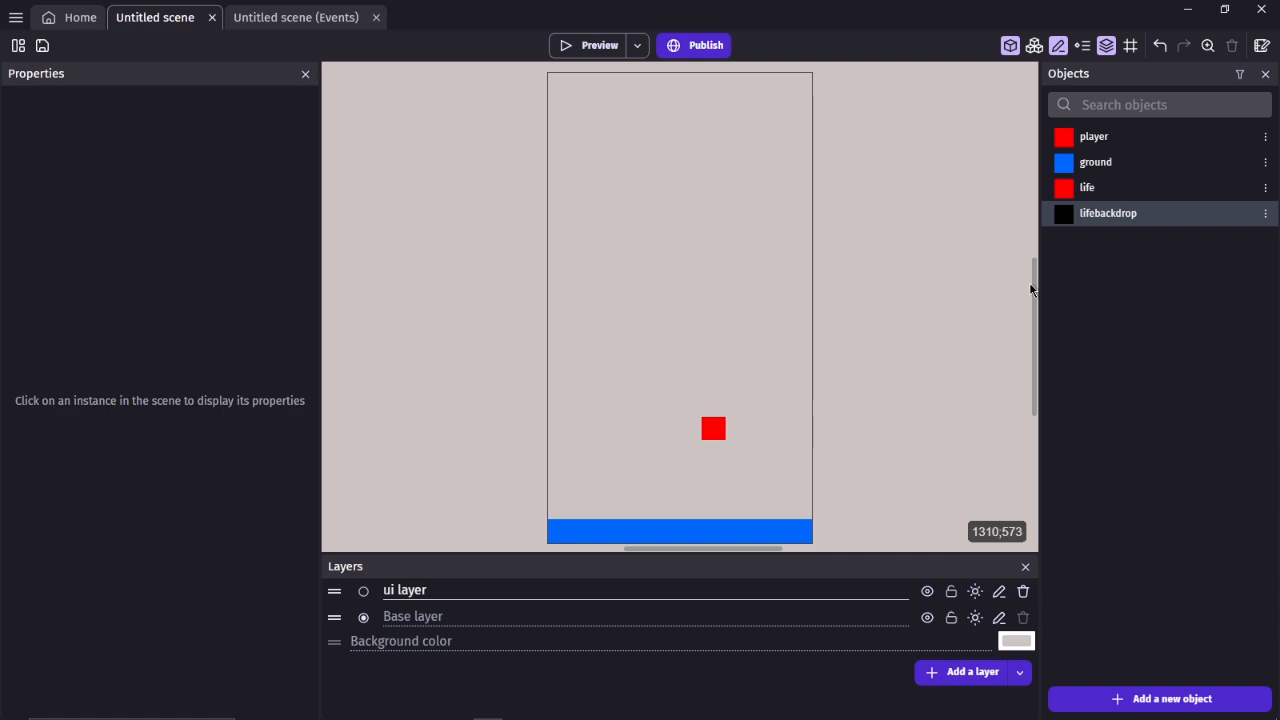
Step: Add a new Text object from scratch and name it "point"
left_click(1201, 702)
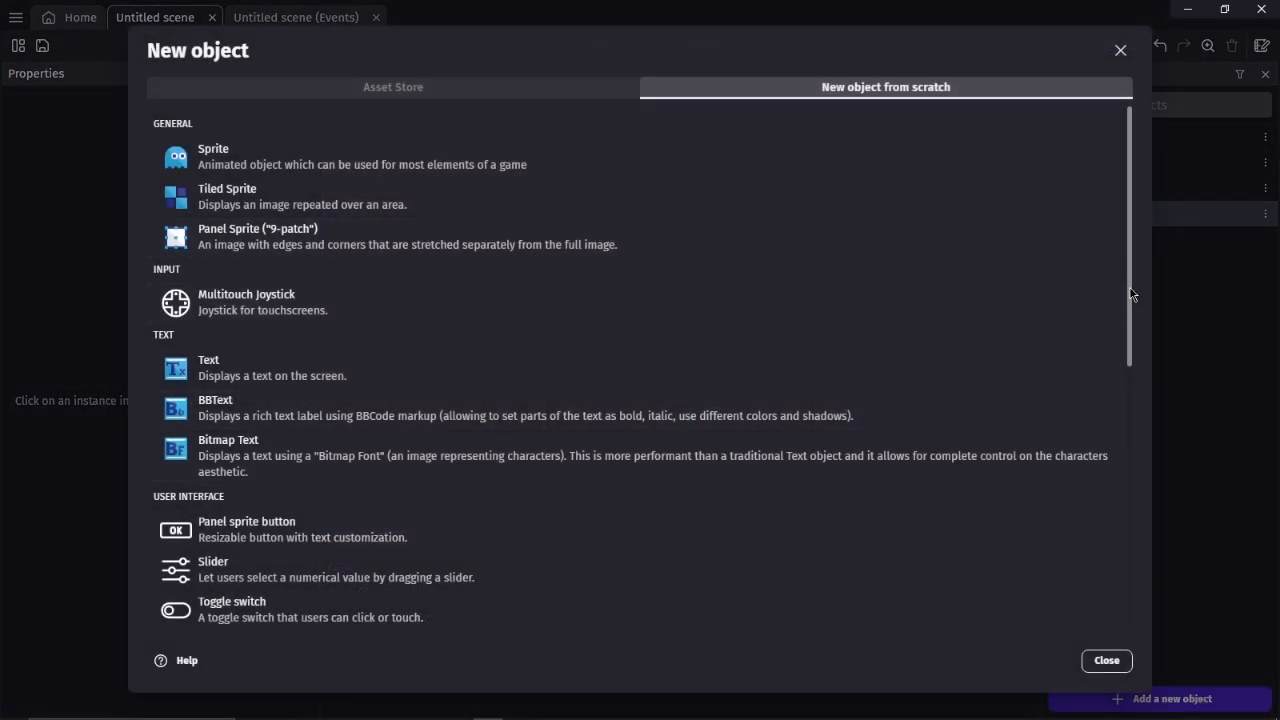
left_click_drag(1132, 296, 743, 466)
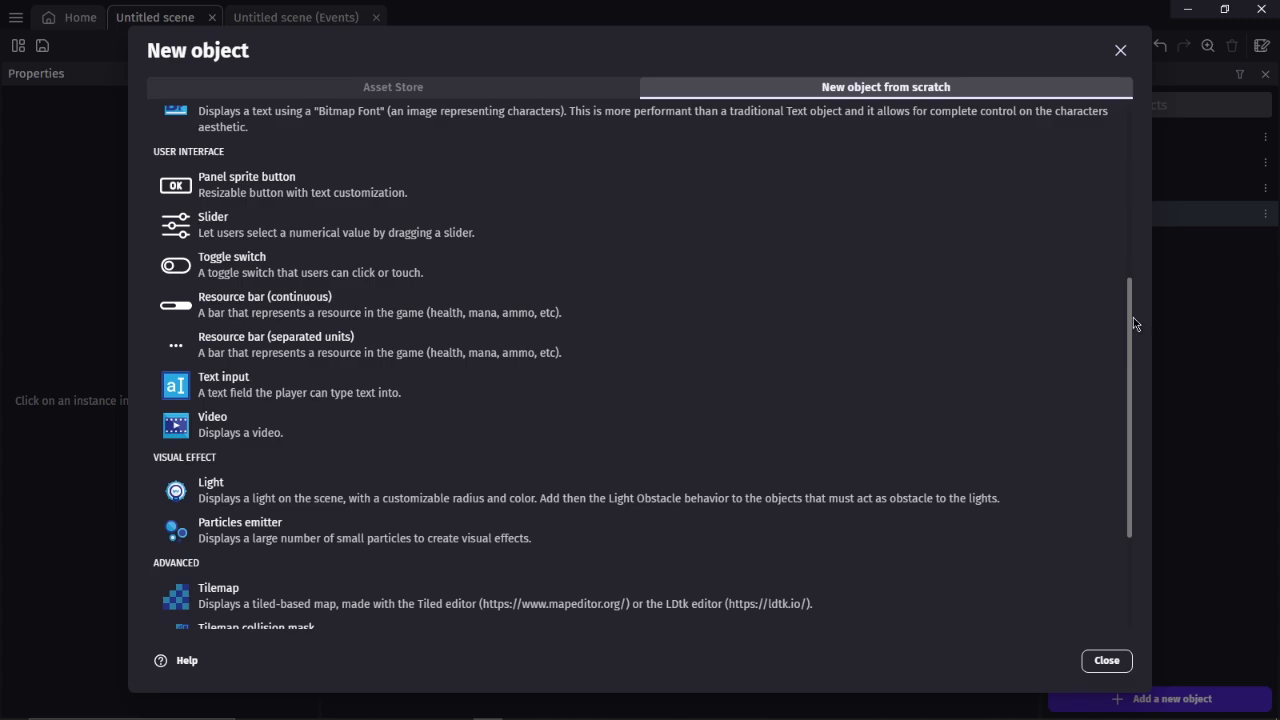
left_click_drag(1127, 297, 1127, 215)
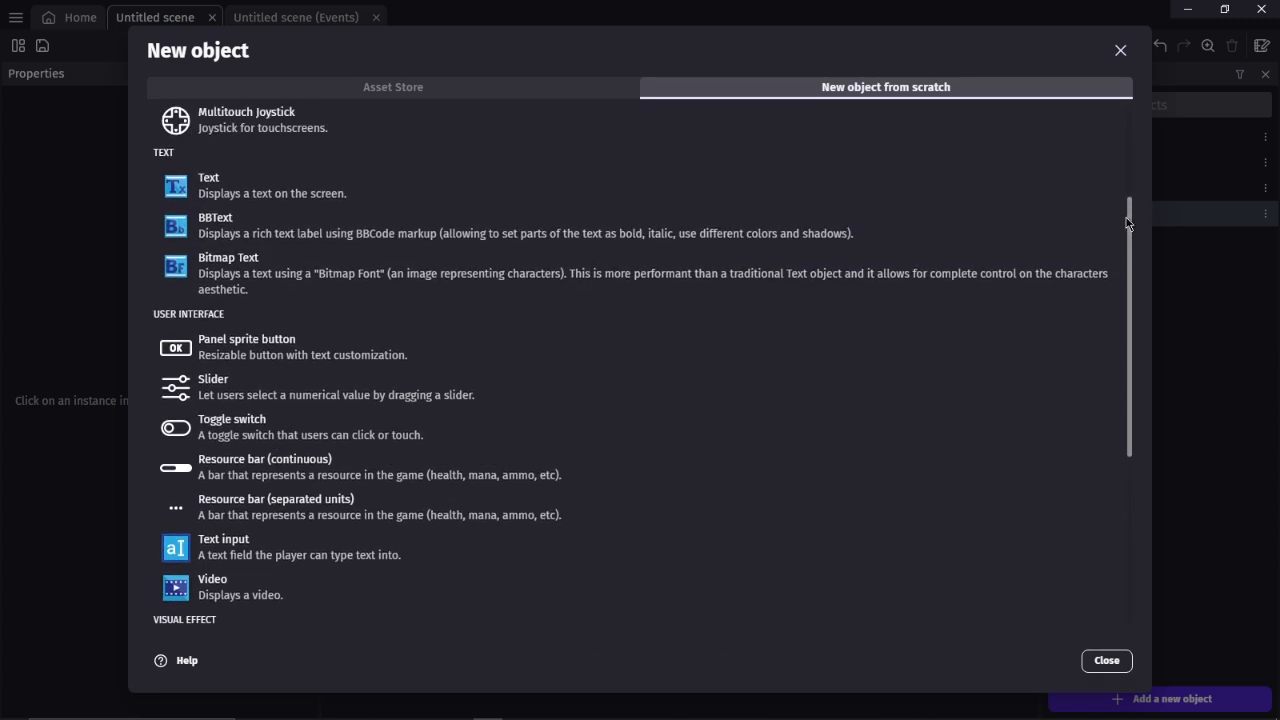
left_click(277, 192)
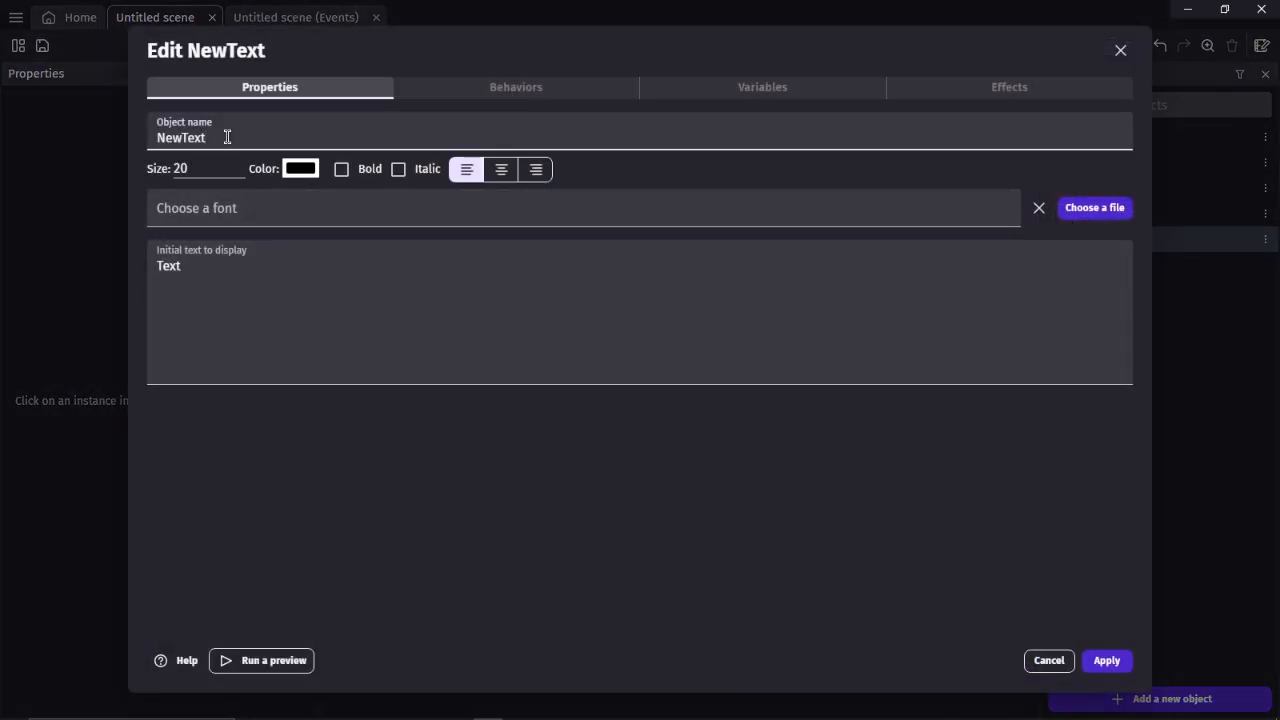
key("BackSpace")
key("BackSpace")
key("BackSpace")
key("BackSpace")
key("BackSpace")
key("BackSpace")
key("BackSpace")
type("poin")
Step: Replace the text object's initial display text with its object name, "point"
key("ctrl+a")
key("ctrl+c")
left_click(241, 285)
key("BackSpace")
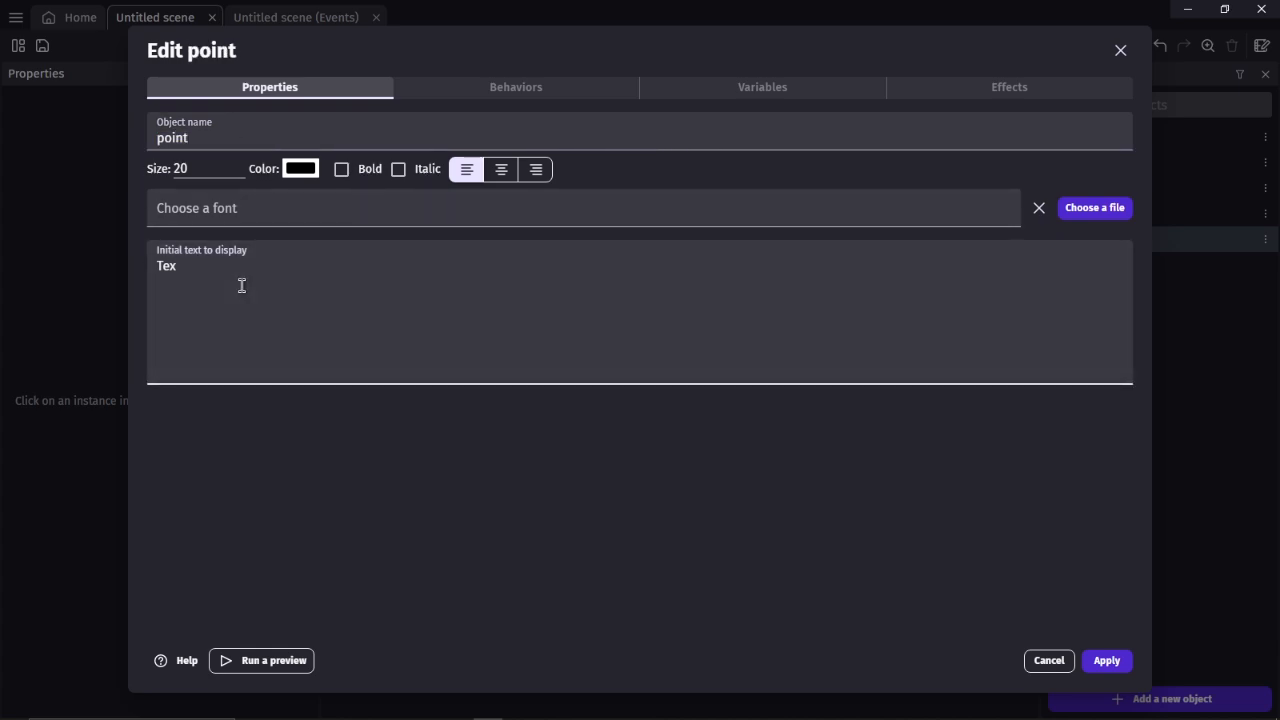
key("BackSpace")
key("BackSpace")
key("BackSpace")
key("ctrl+v")
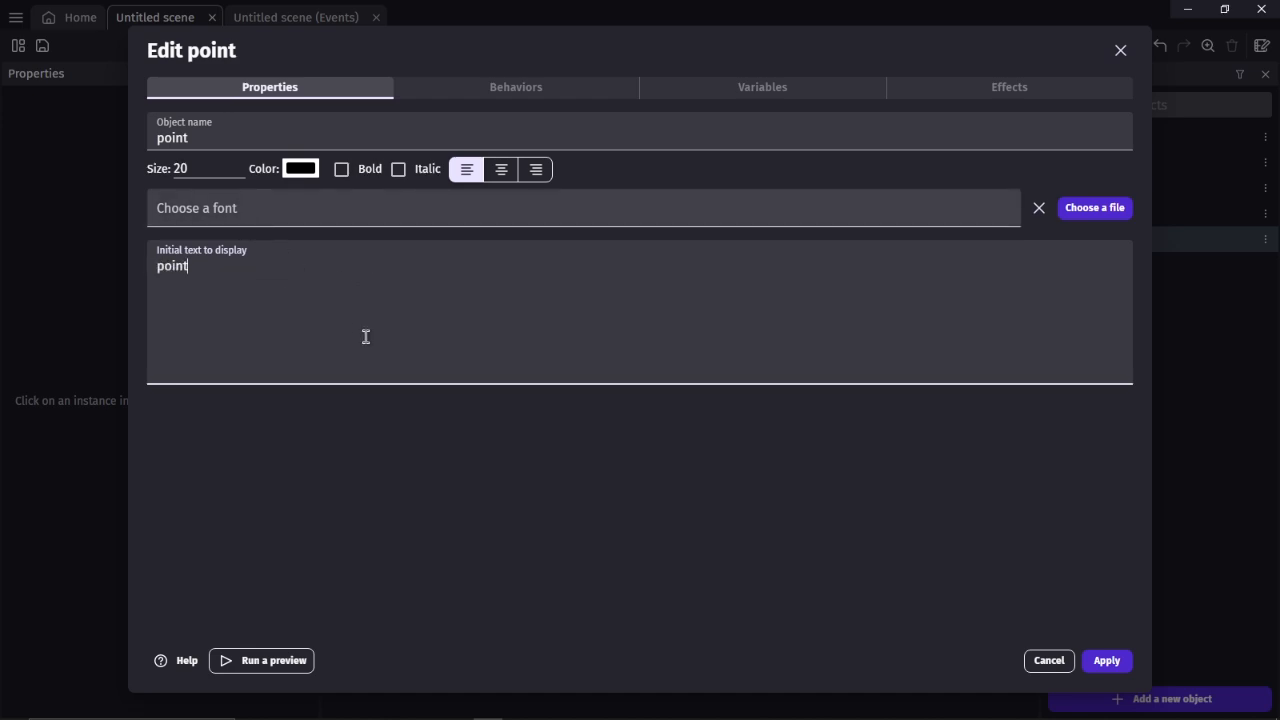
Step: Set the point text object's font size to 30
left_click(240, 165)
left_click(240, 165)
left_click(240, 165)
left_click(240, 165)
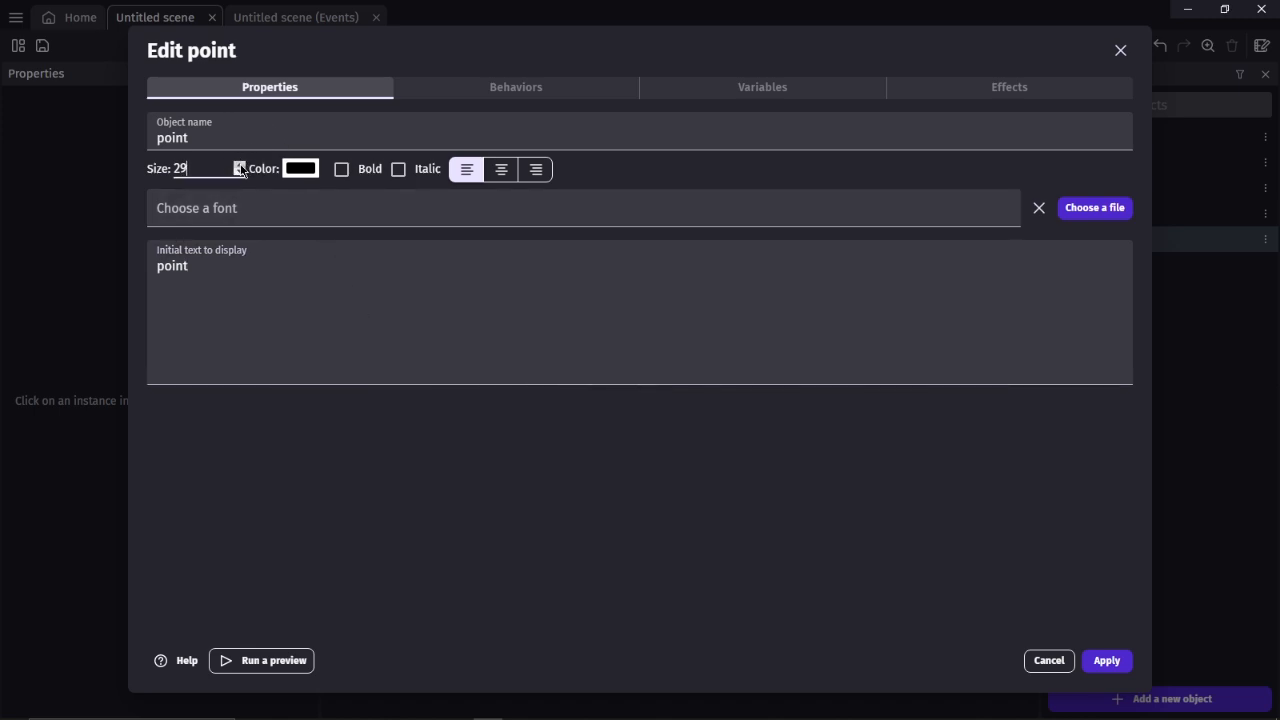
left_click(240, 165)
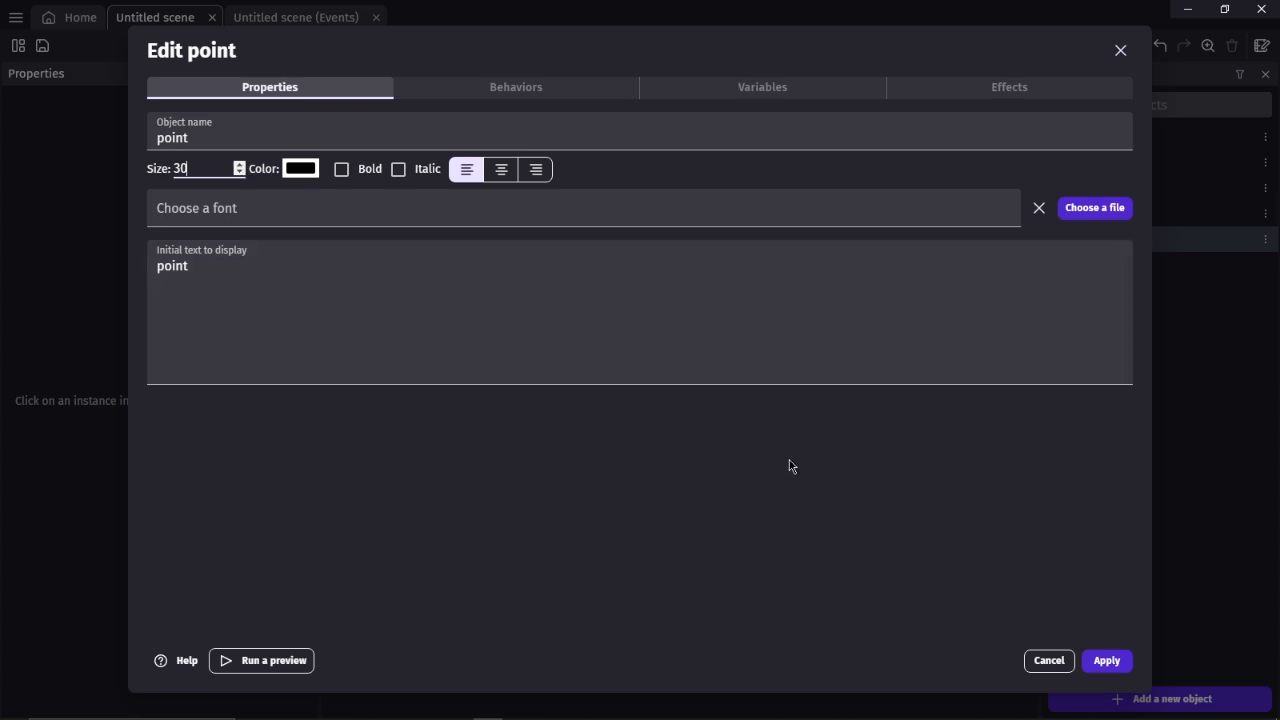
Step: Apply the point object's settings and place it in the scene frame's upper-left corner at about X 14, Y 21
left_click(1106, 661)
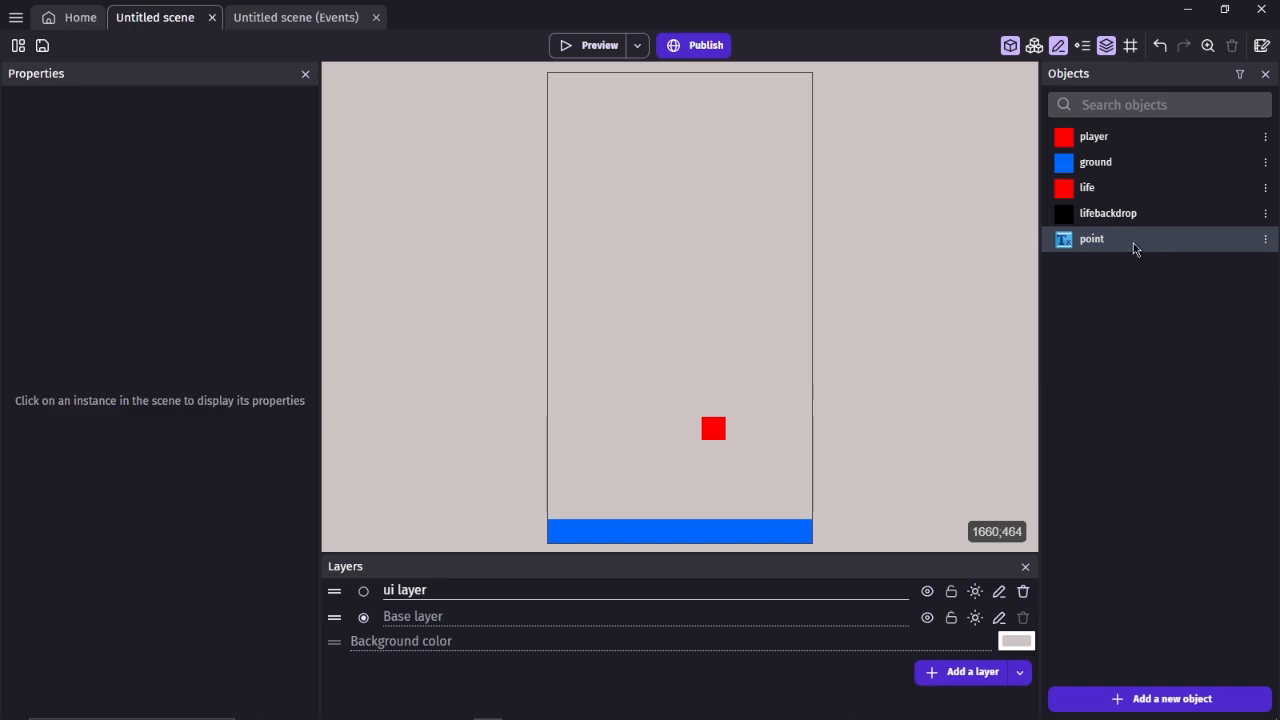
left_click_drag(1128, 243, 564, 93)
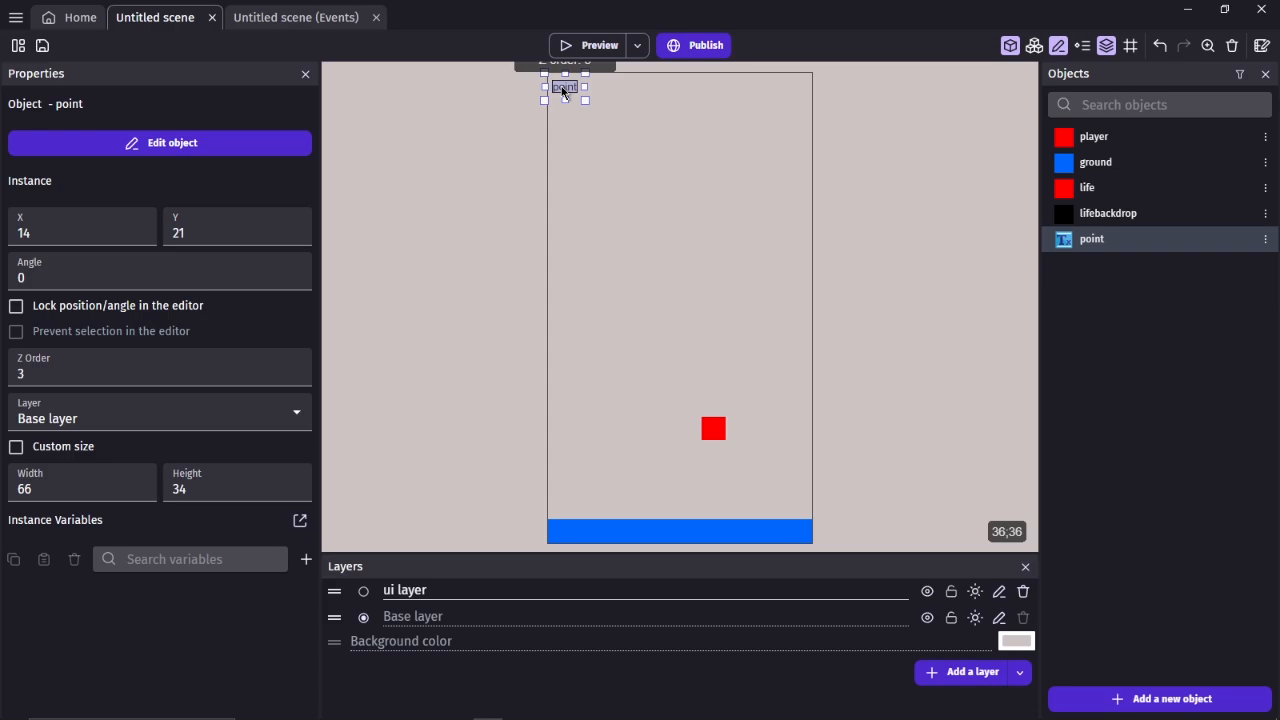
Step: Increase the point text object's font size to 40 and apply the change
double_click(565, 94)
left_click(239, 166)
left_click(239, 166)
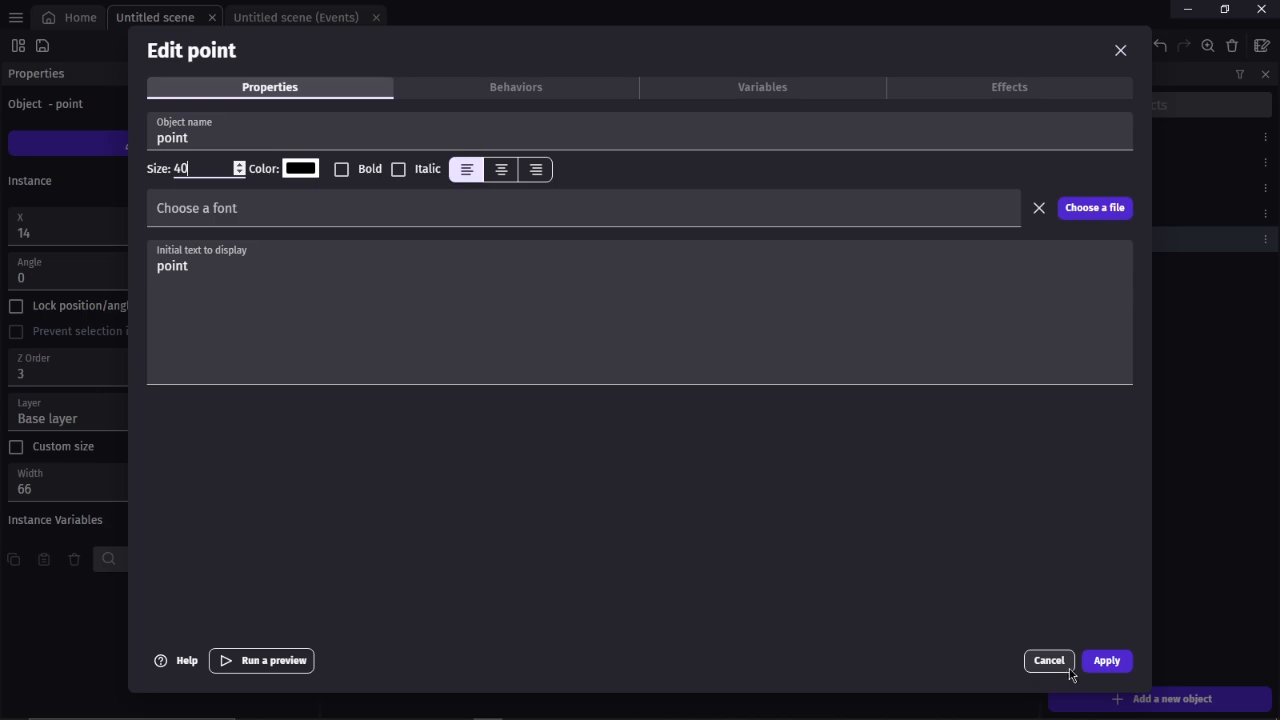
left_click(1100, 667)
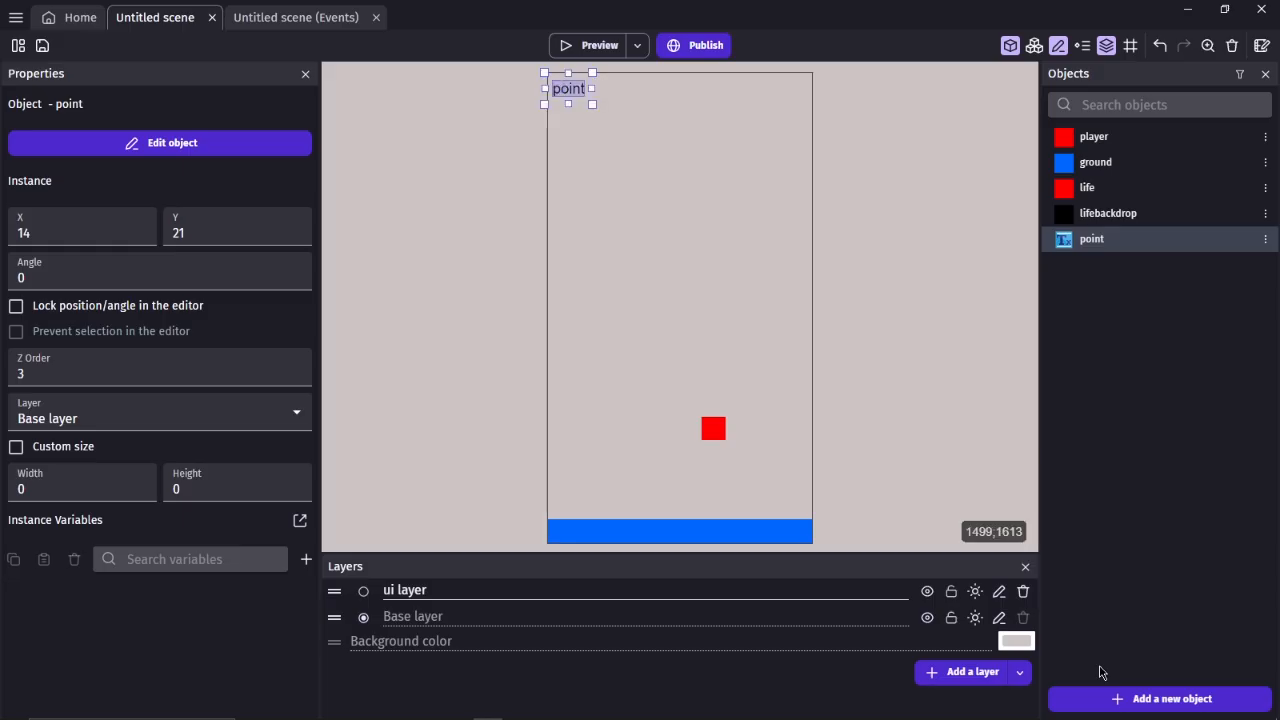
left_click(708, 251)
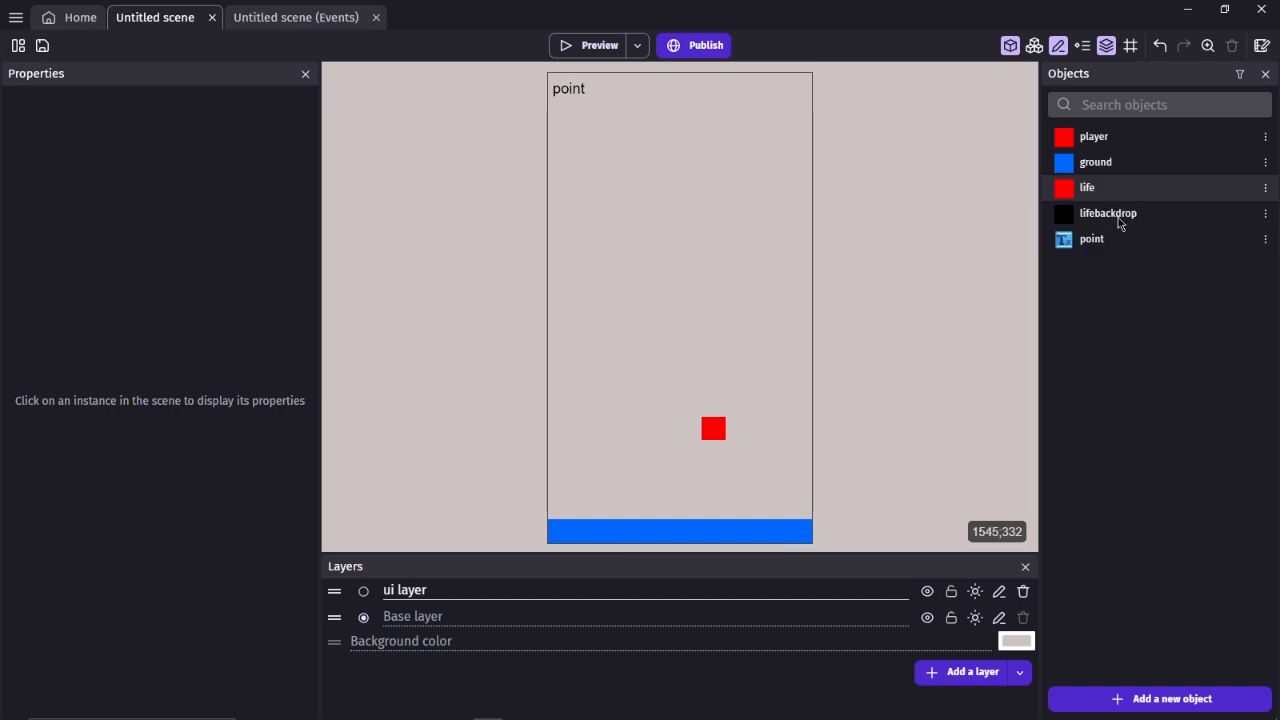
Step: Place a lifebackdrop instance near the frame's upper-right corner, sized about 34 by 34, at about X 556, Y 29
left_click_drag(1085, 213, 745, 106)
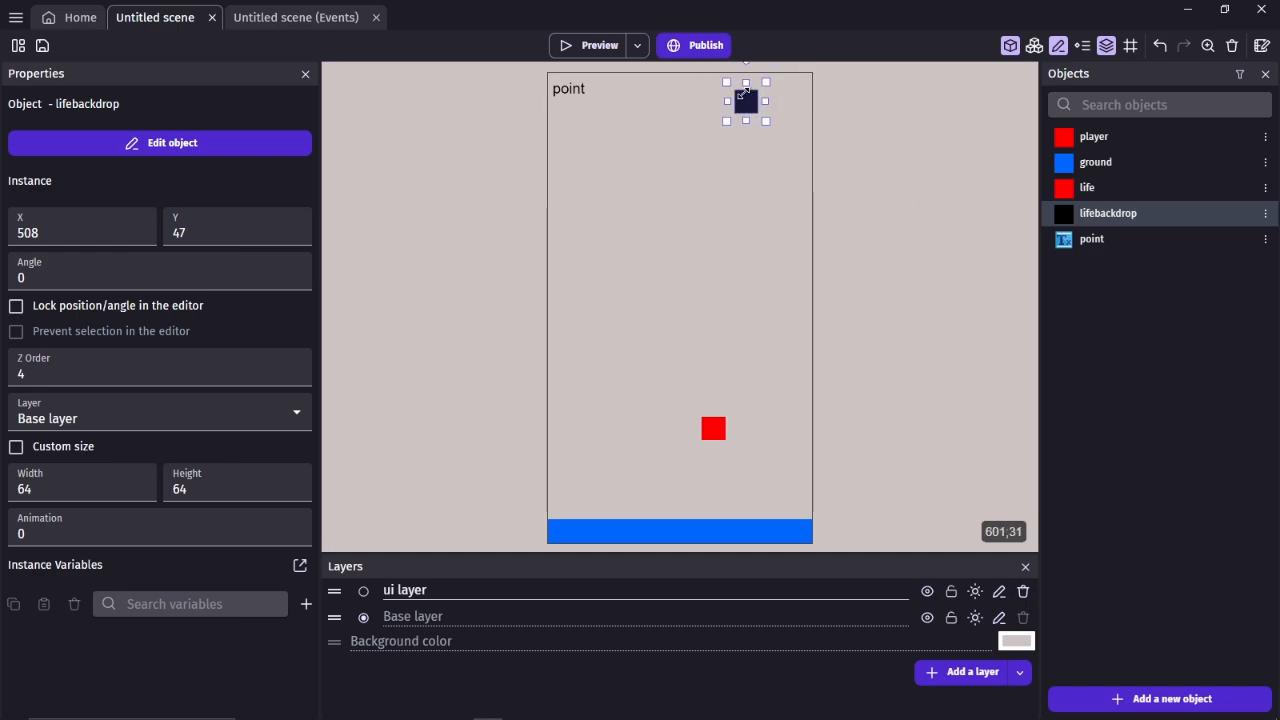
left_click_drag(766, 82, 754, 105)
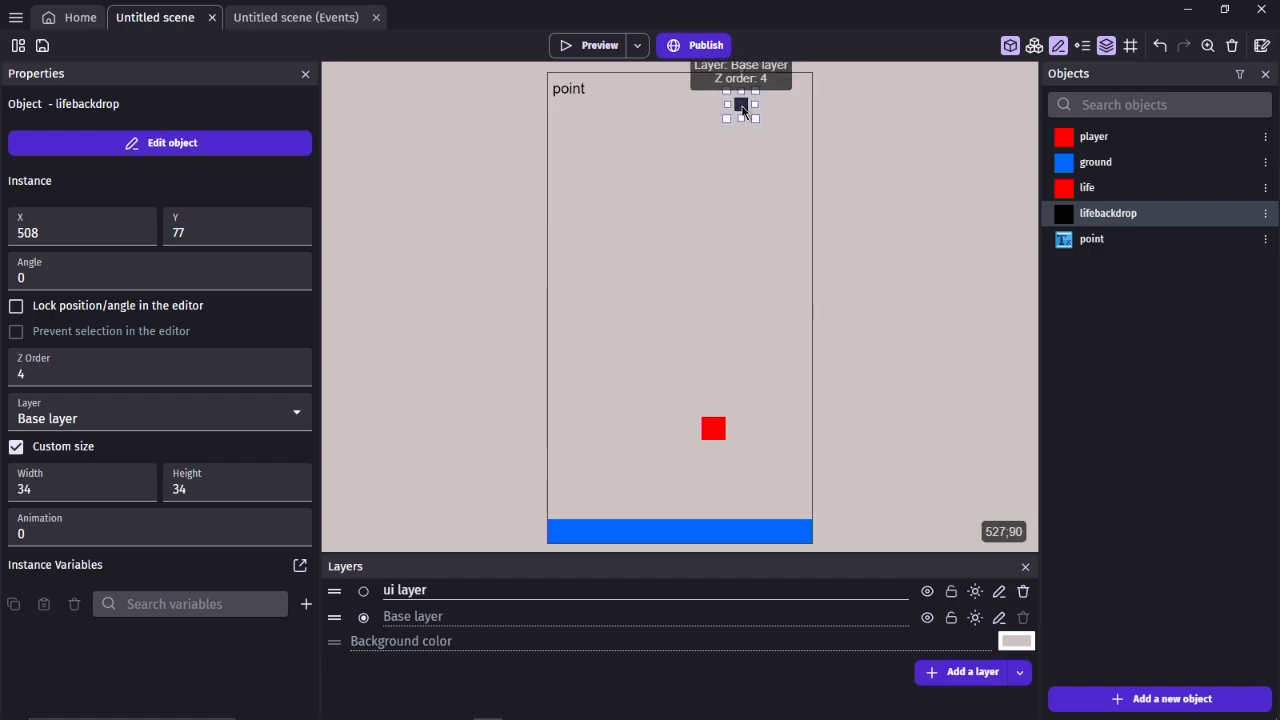
left_click_drag(744, 112, 762, 97)
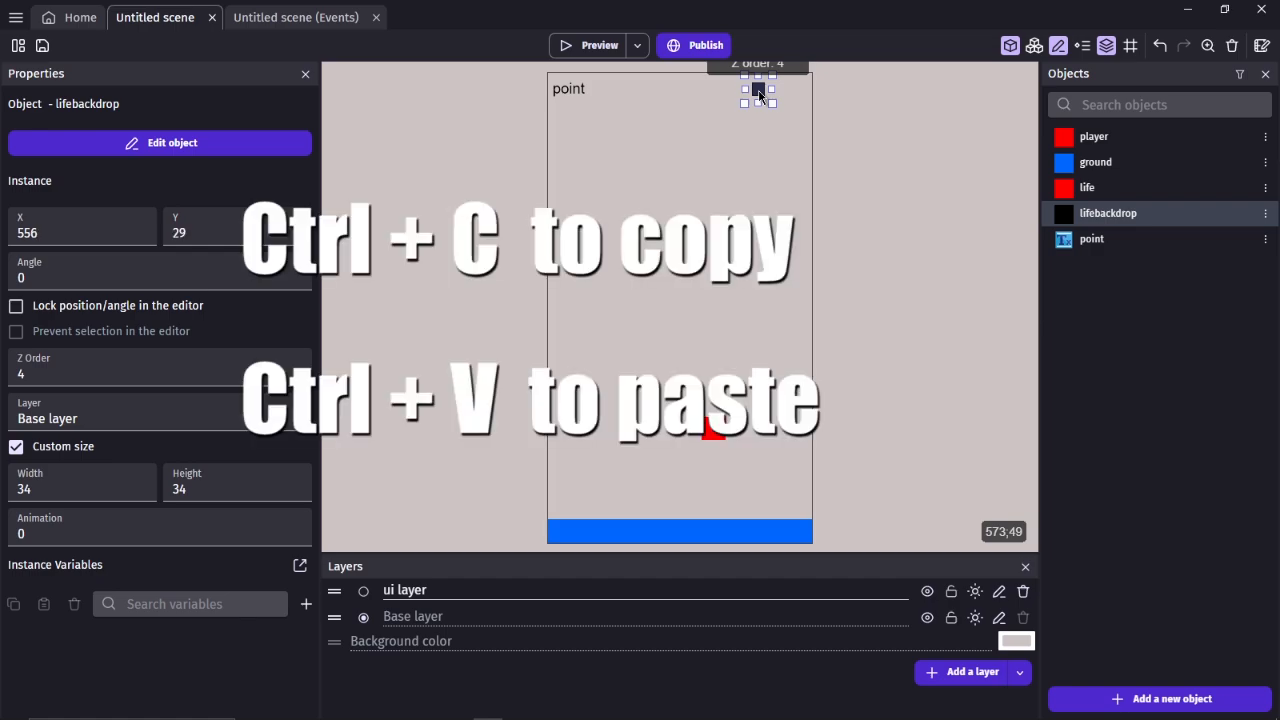
Step: Nudge the lifebackdrop instance down slightly and paste a copy of it directly to its right
key("Down")
key("Down")
key("Down")
key("ctrl+v")
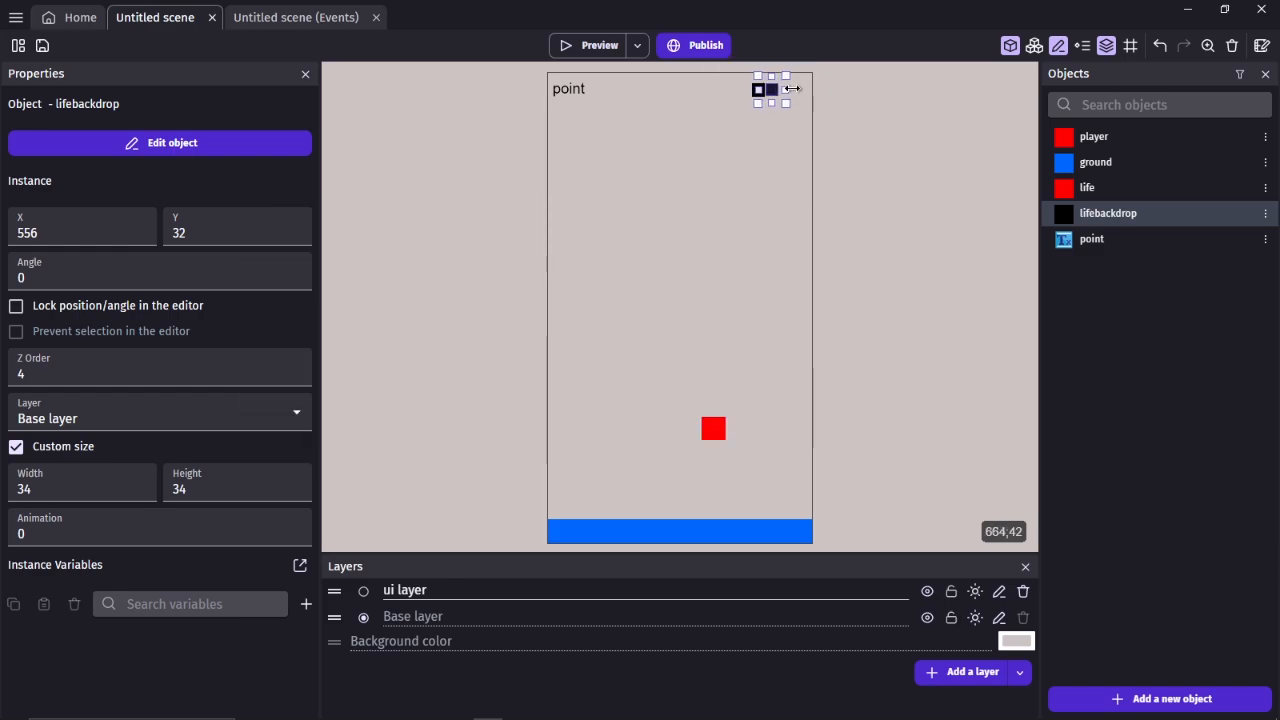
left_click_drag(769, 90, 773, 89)
left_click(732, 91)
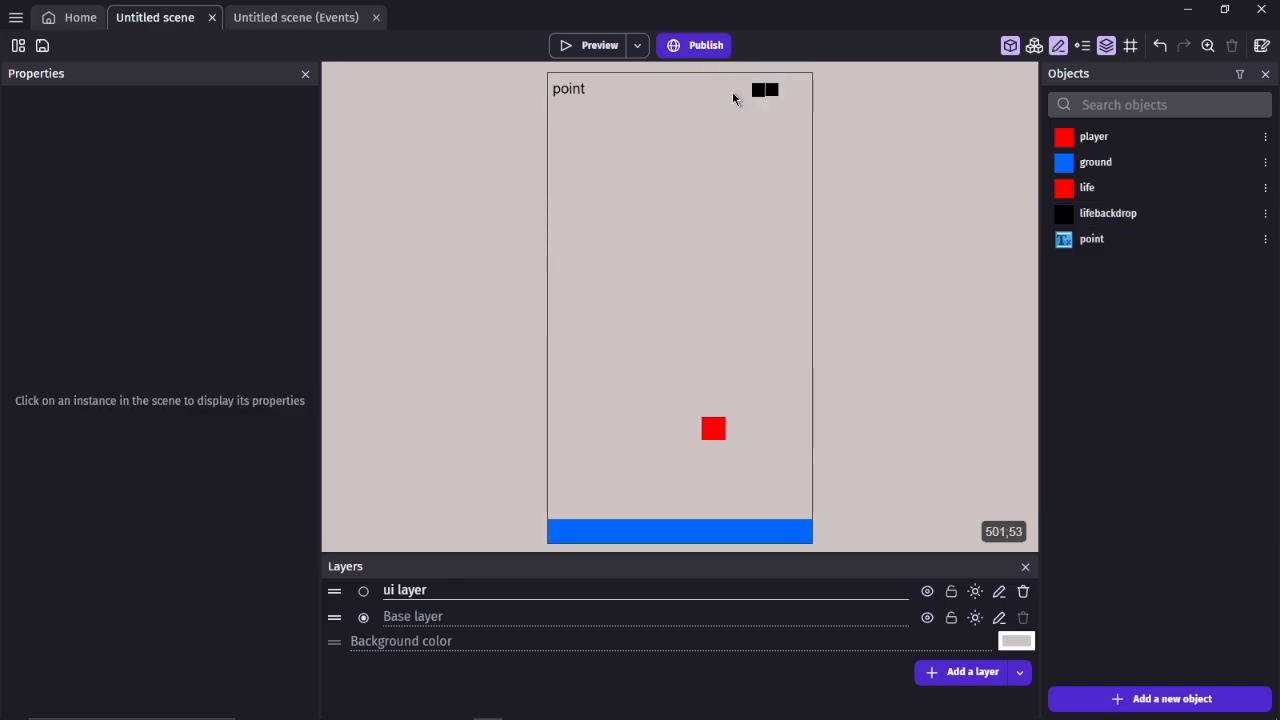
Step: Add a third lifebackdrop instance and arrange the three side by side in one row at about Y 30
left_click(760, 91)
left_click_drag(760, 95, 788, 92)
left_click(218, 144)
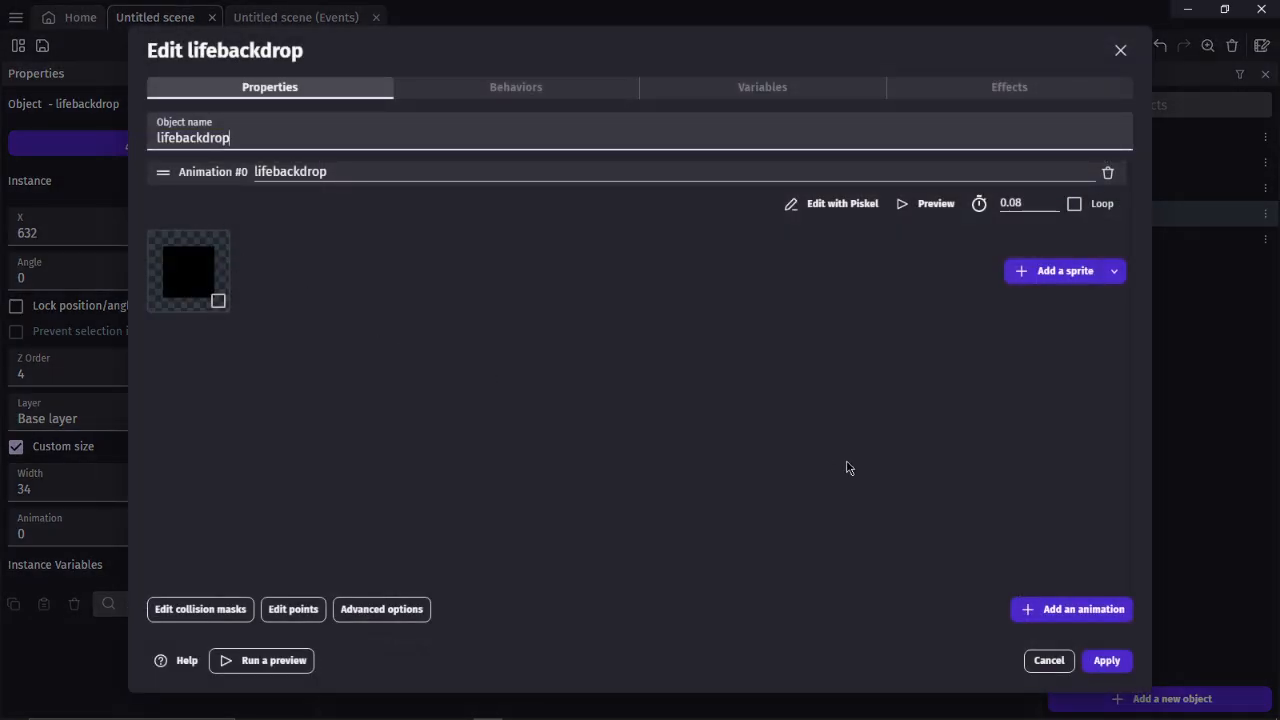
left_click(1049, 660)
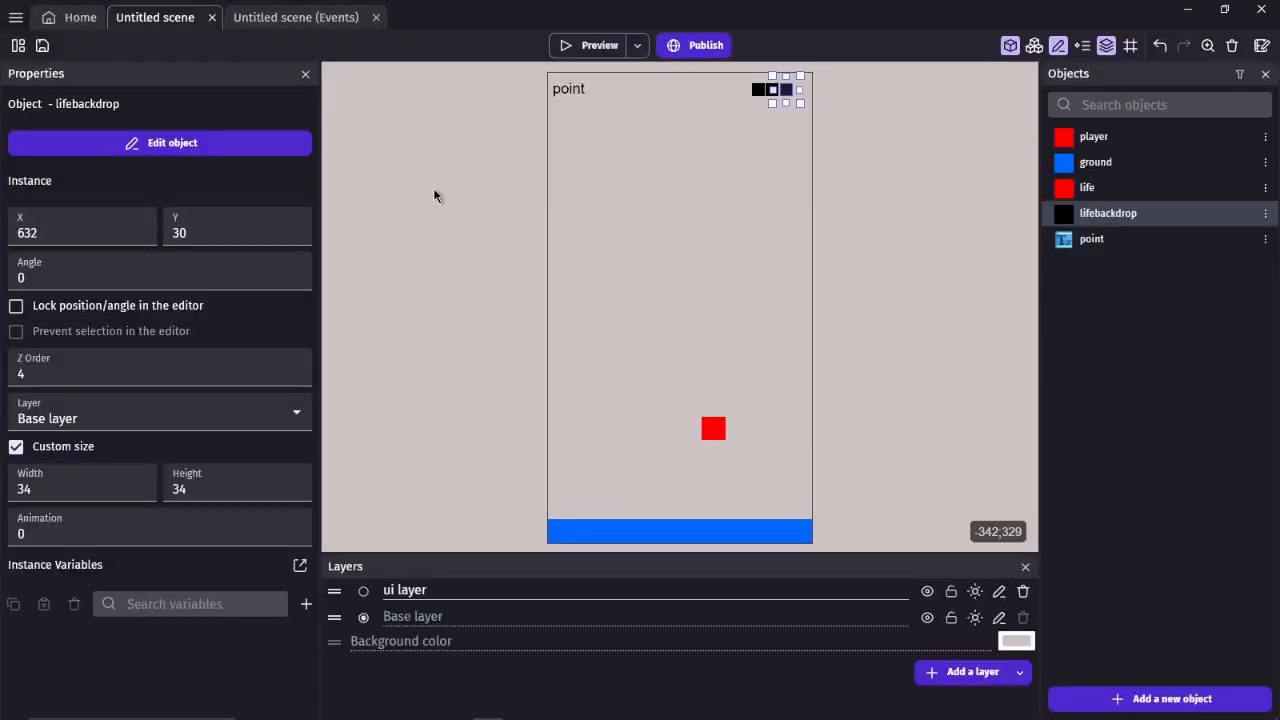
left_click_drag(786, 92, 759, 93)
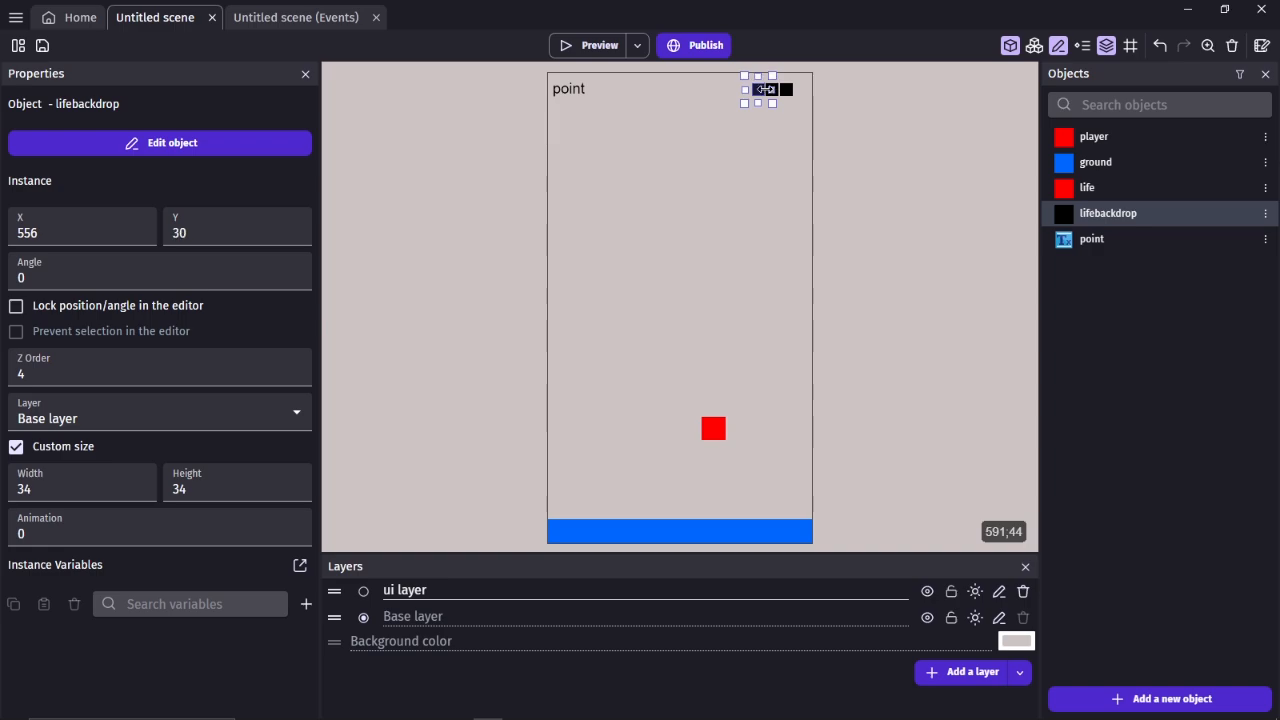
left_click(866, 189)
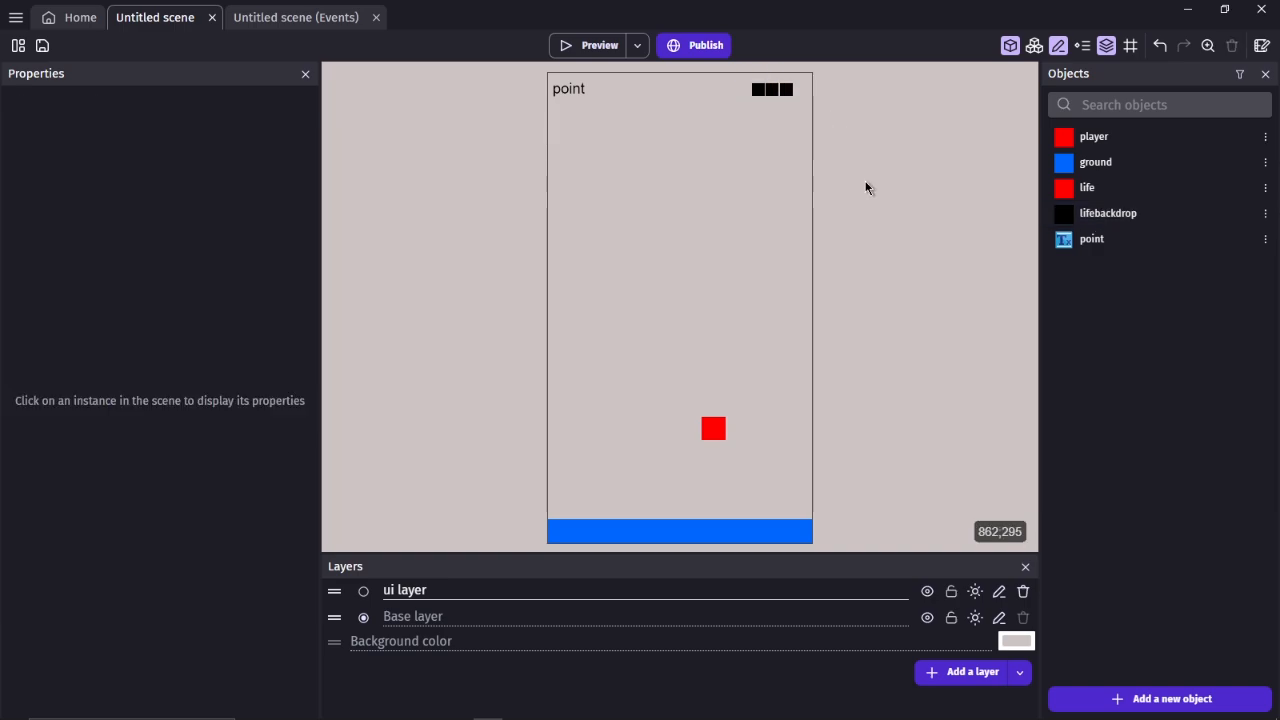
Step: Space out the three lifebackdrop instances, moving the right one to about X 638 and the left one to about X 547
left_click(780, 94)
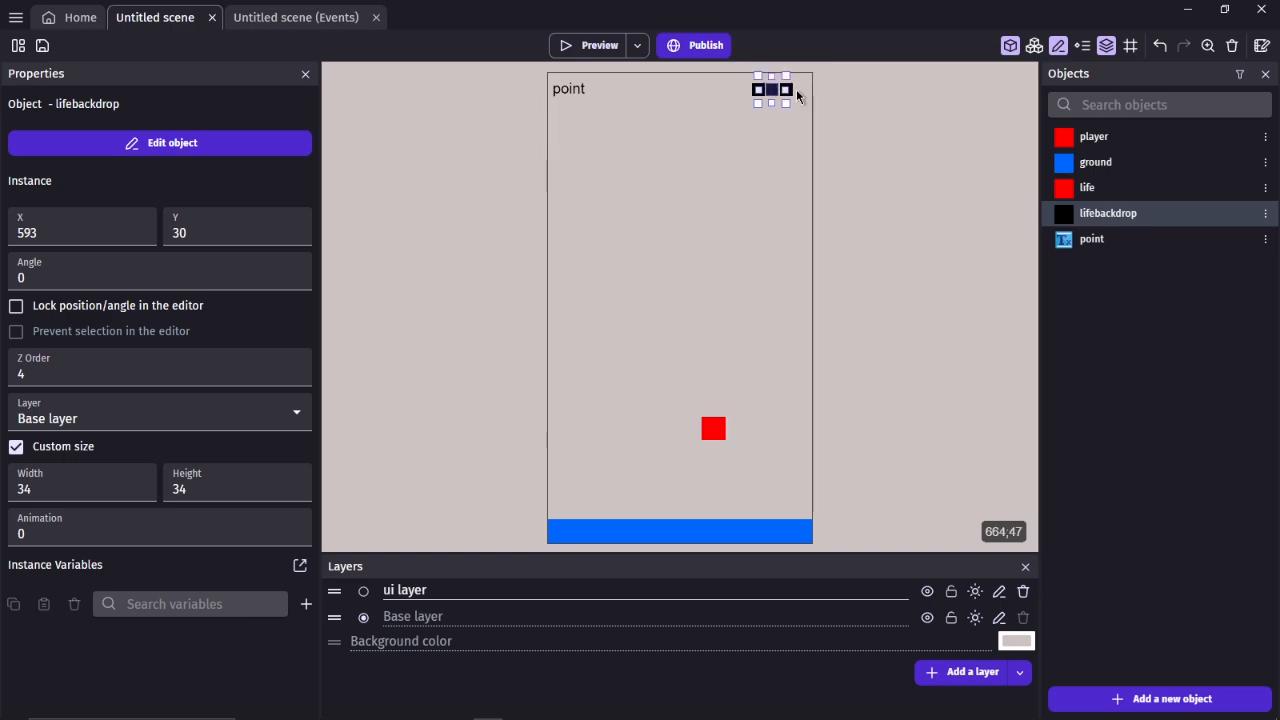
left_click(801, 91)
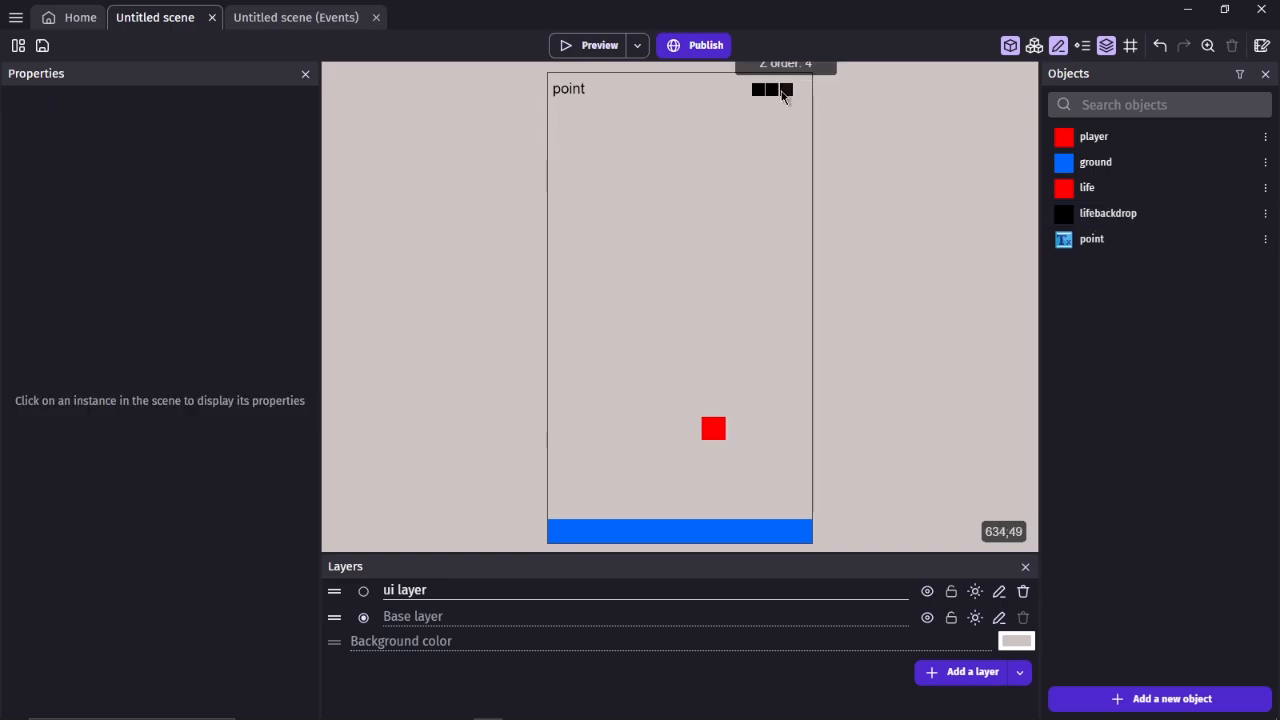
left_click(784, 96)
key("Right")
key("Right")
key("Right")
key("Right")
key("Right")
key("Right")
key("Right")
key("Right")
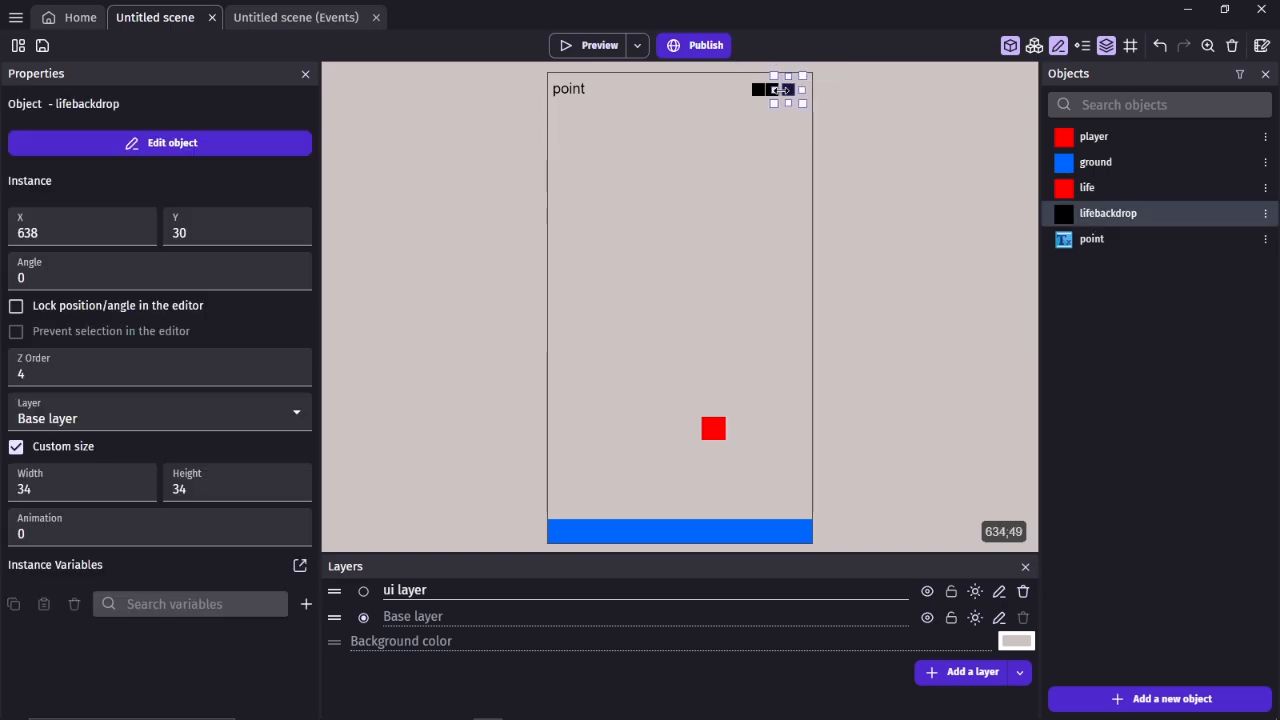
left_click_drag(778, 91, 760, 93)
left_click(840, 218)
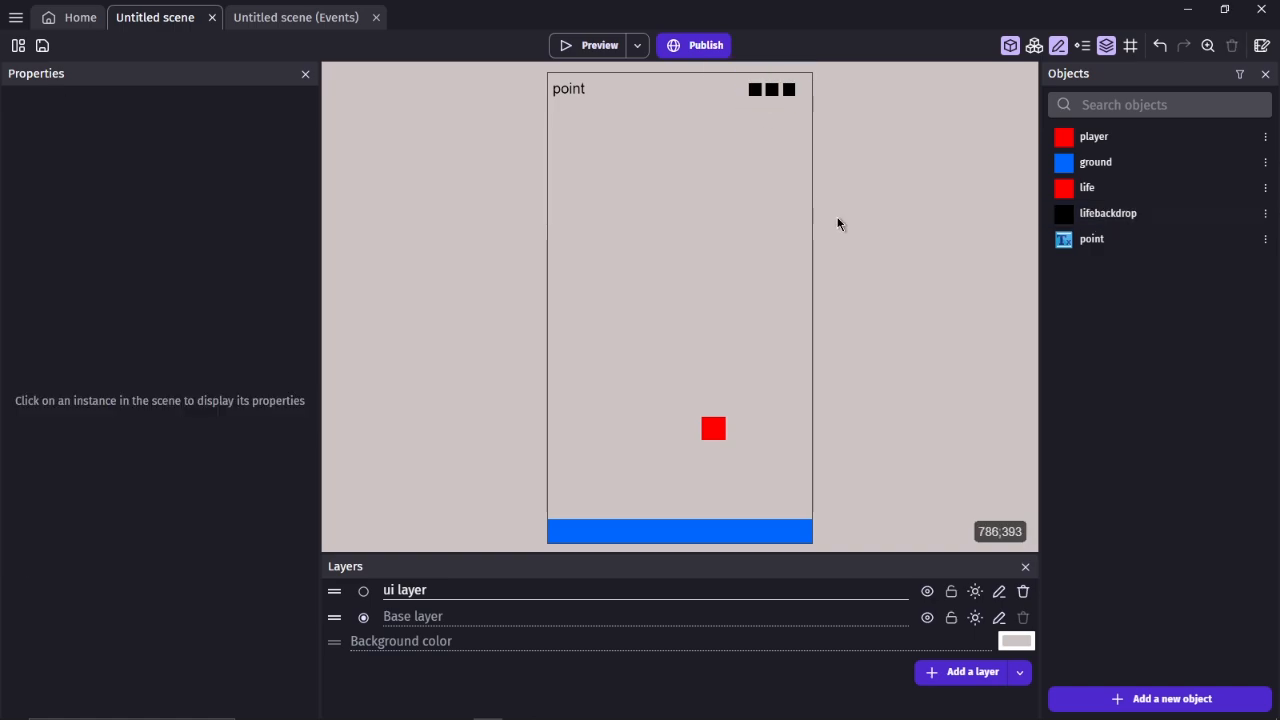
Step: Duplicate the life object twice so there are three life objects
left_click(1266, 189)
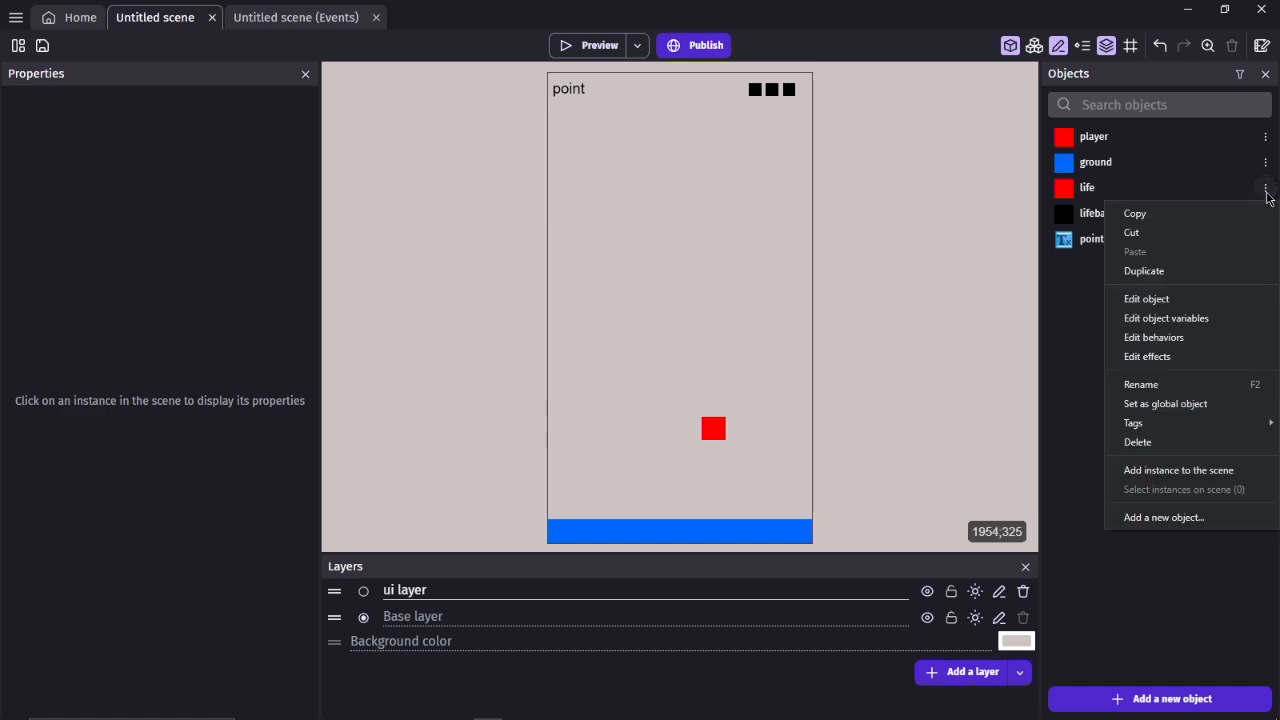
left_click(1205, 272)
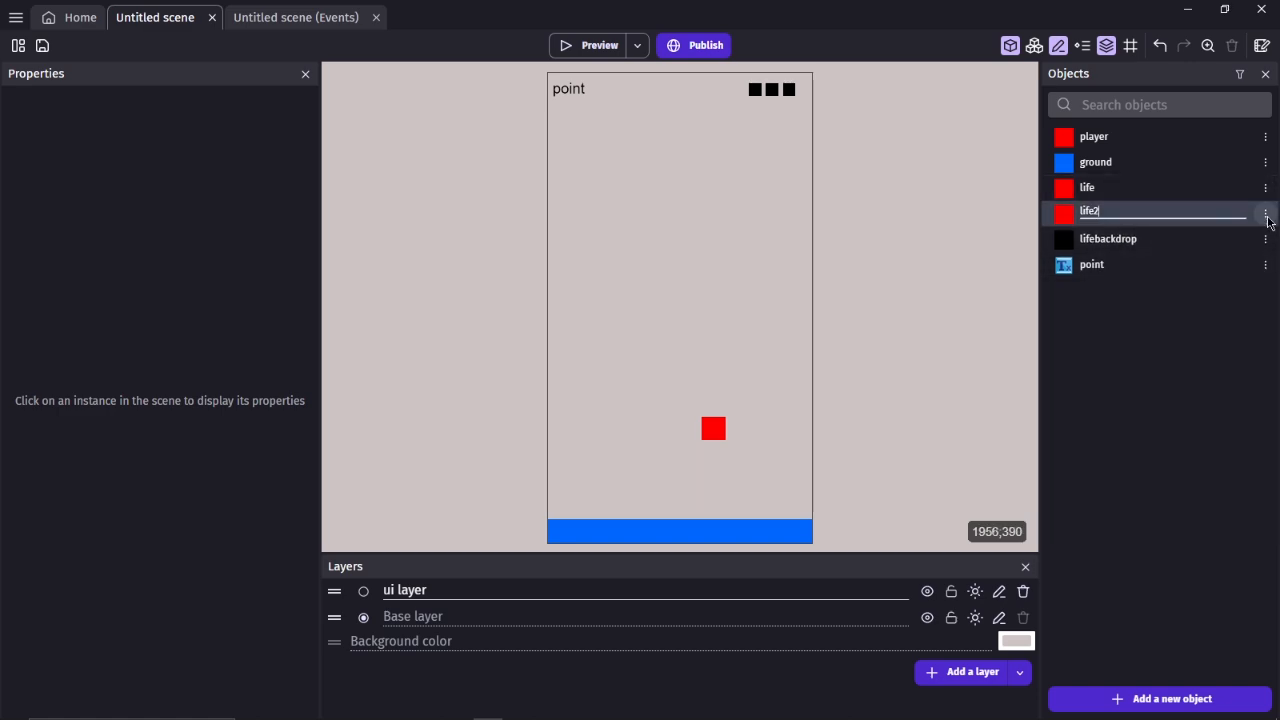
left_click(1266, 213)
left_click(1195, 297)
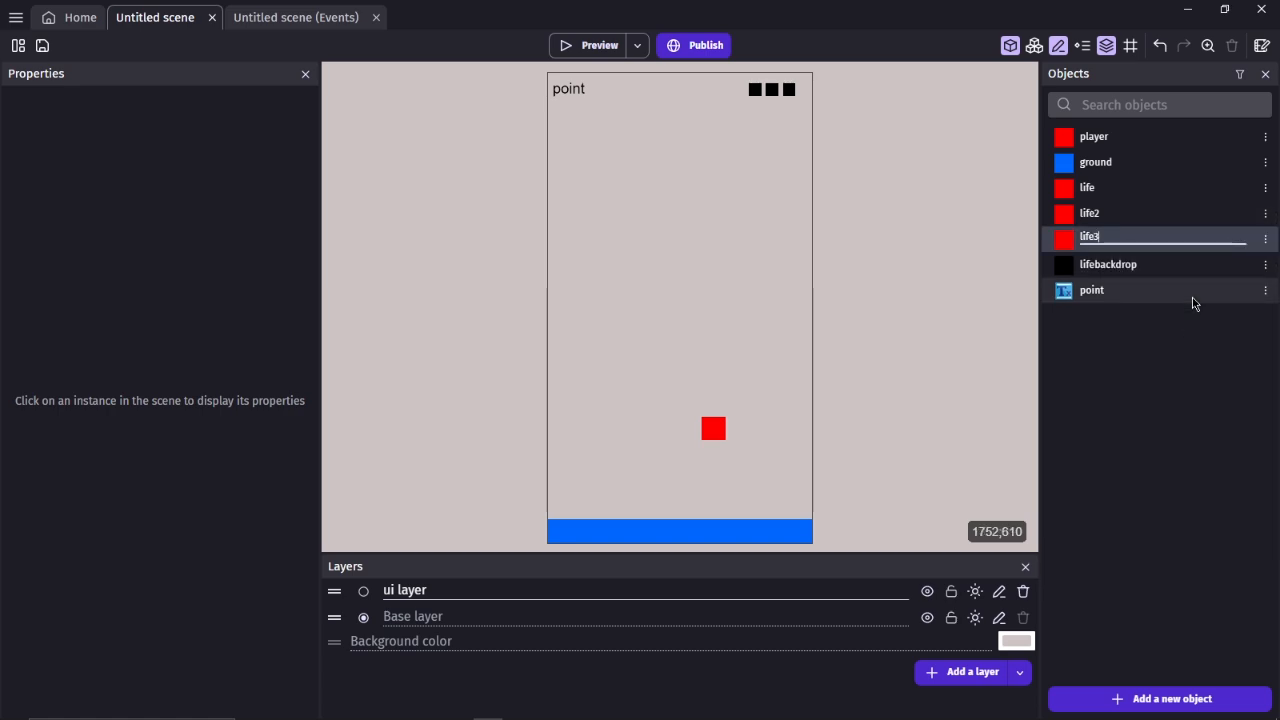
Step: Rename the original life object to "life1"
left_click(1115, 191)
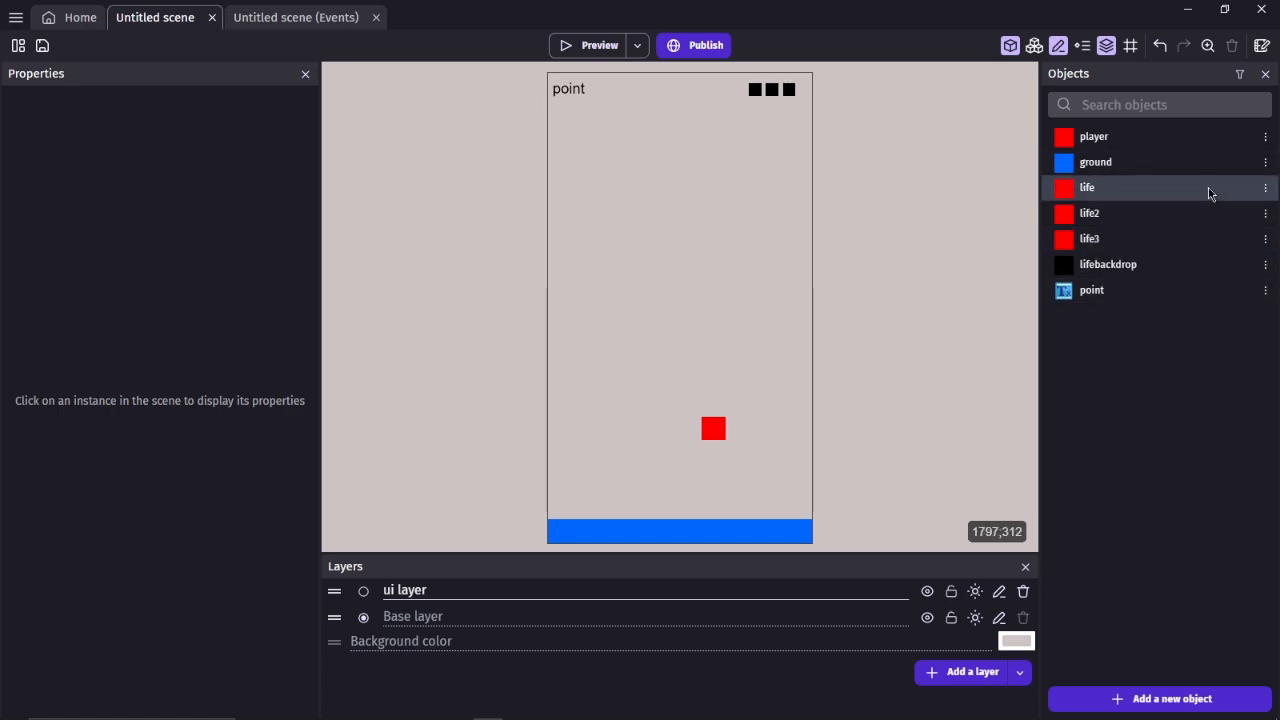
left_click(1209, 192)
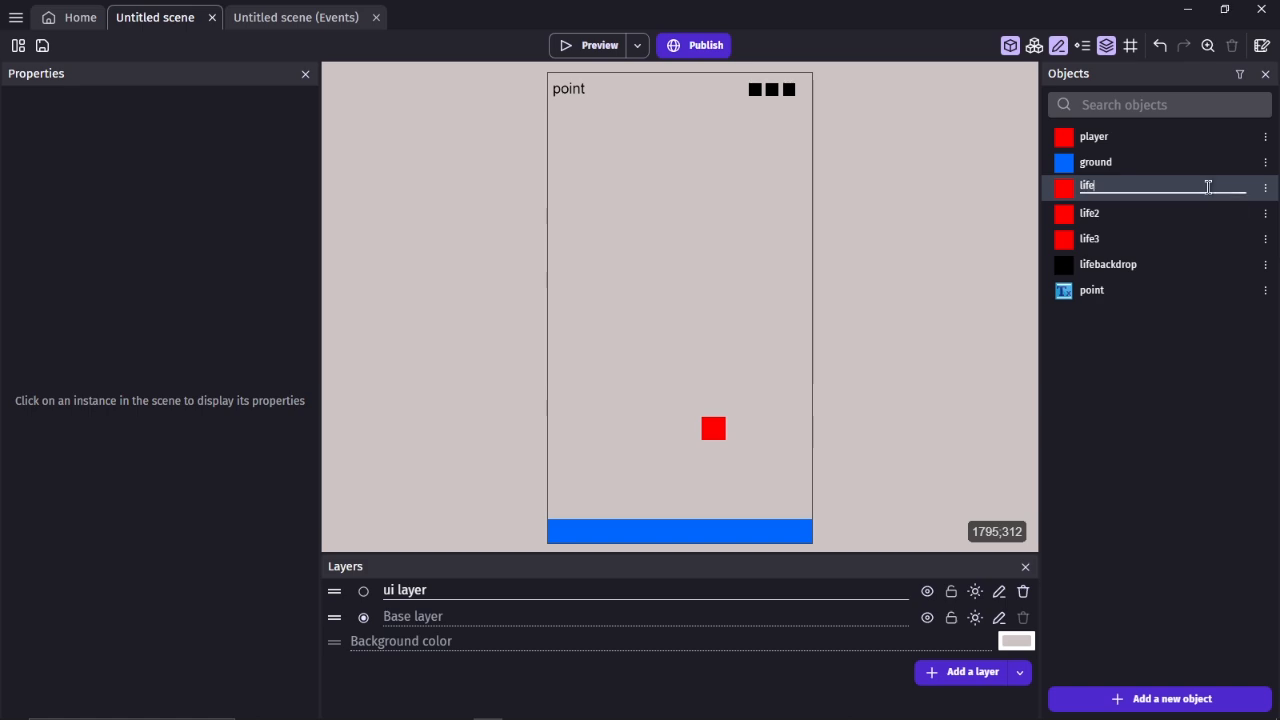
type("1")
key("Return")
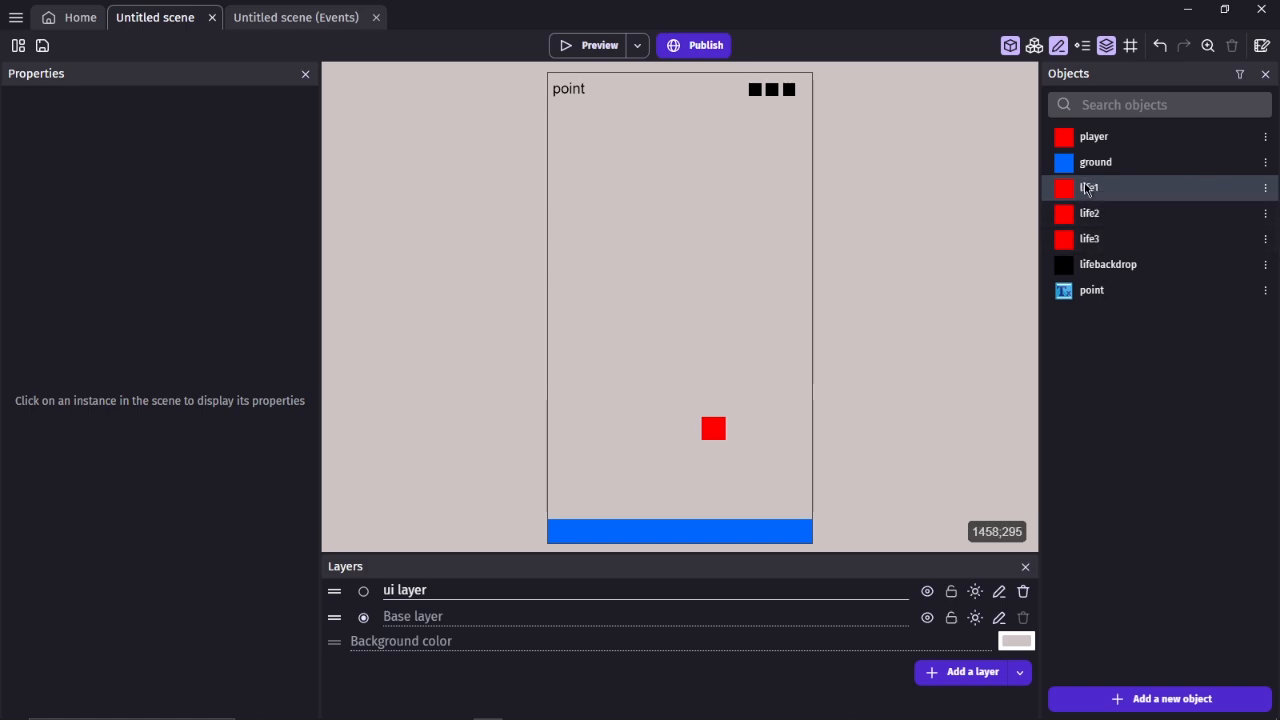
Step: Place one instance each of life1, life2 and life3 in the scene, just below the row of black backdrops
left_click_drag(1089, 190, 745, 112)
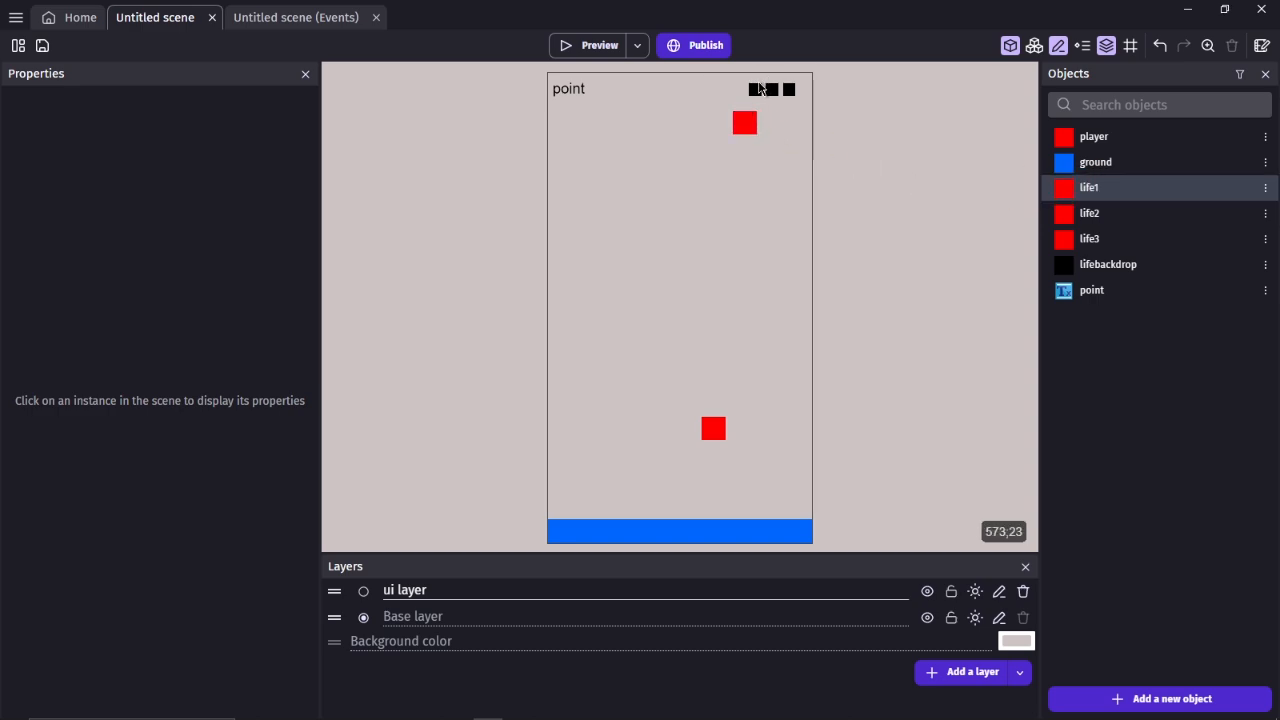
left_click(1123, 222)
left_click_drag(1123, 226, 776, 122)
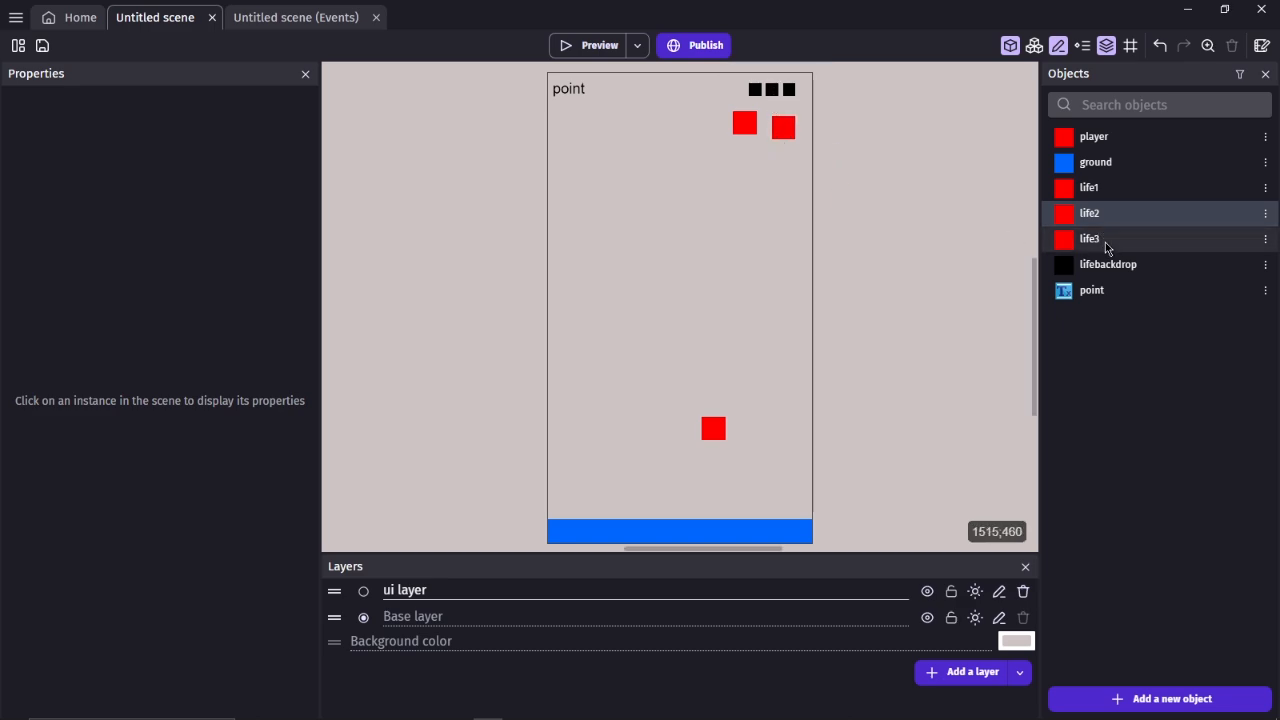
left_click_drag(1044, 242, 813, 130)
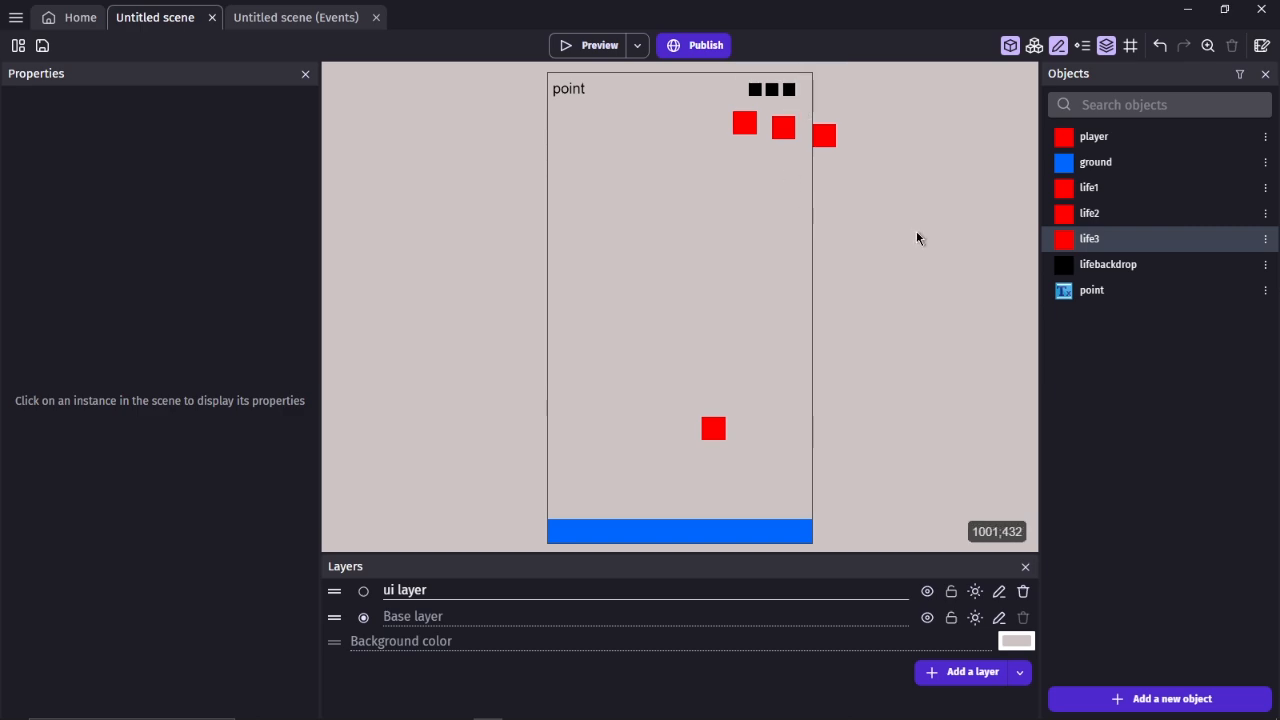
Step: Select the three life instances together and set their width and height to 34
left_click_drag(915, 231, 683, 113)
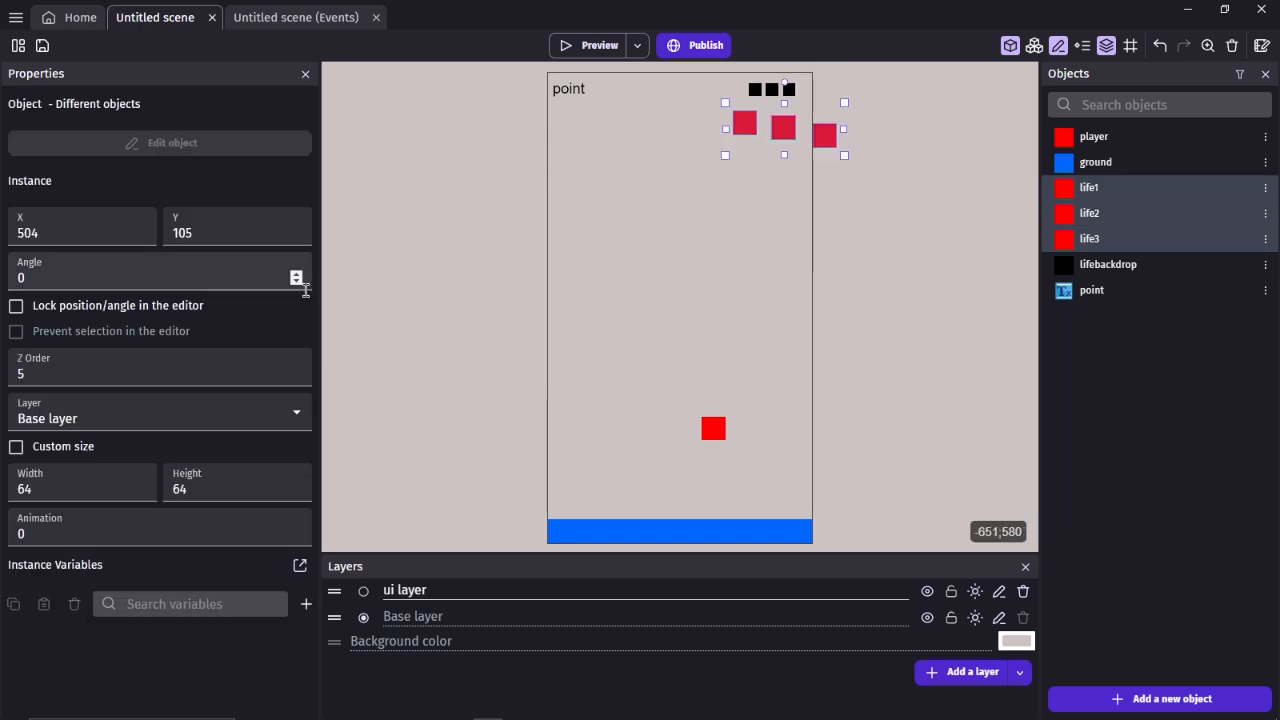
left_click(103, 490)
key("BackSpace")
key("BackSpace")
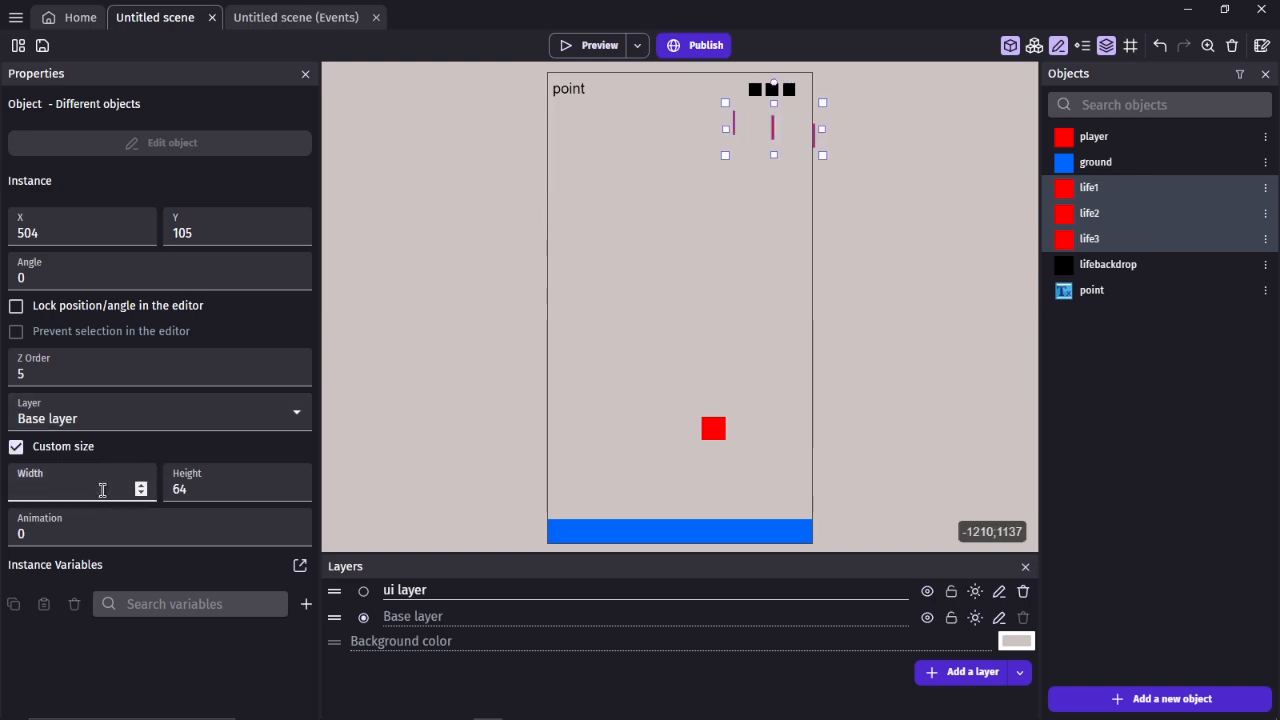
type("34")
key("Tab")
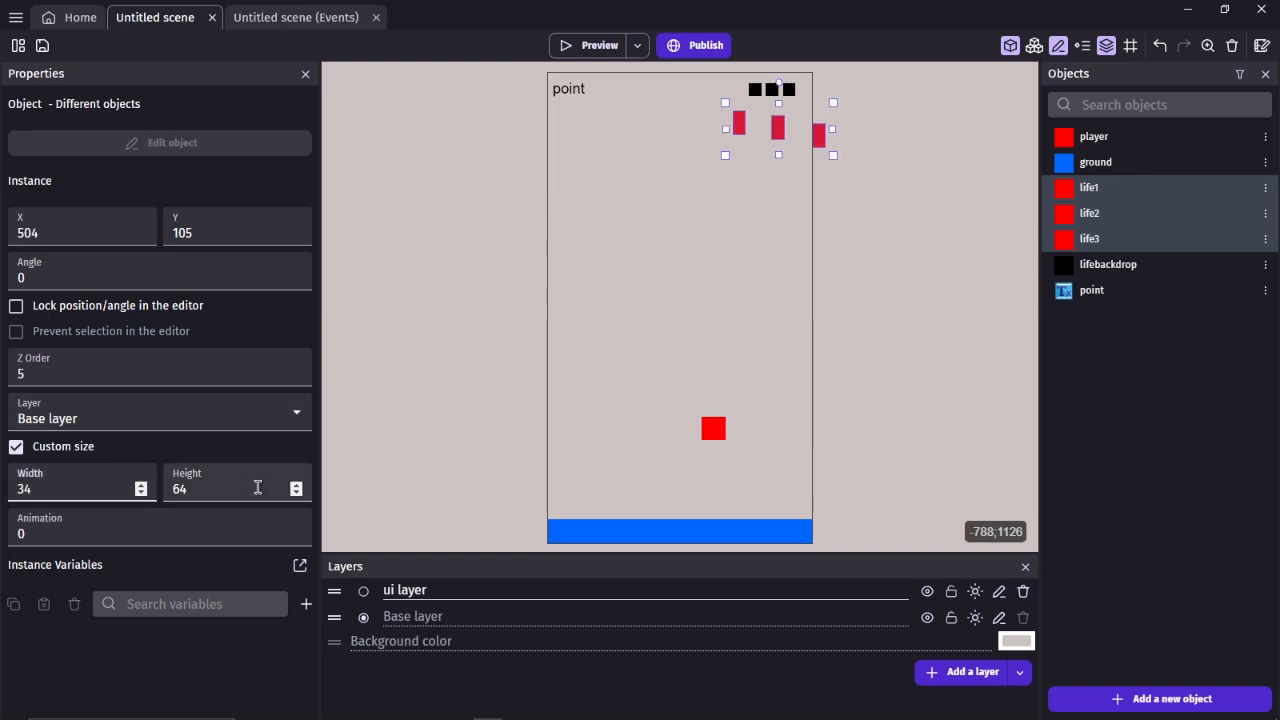
key("BackSpace")
type("34")
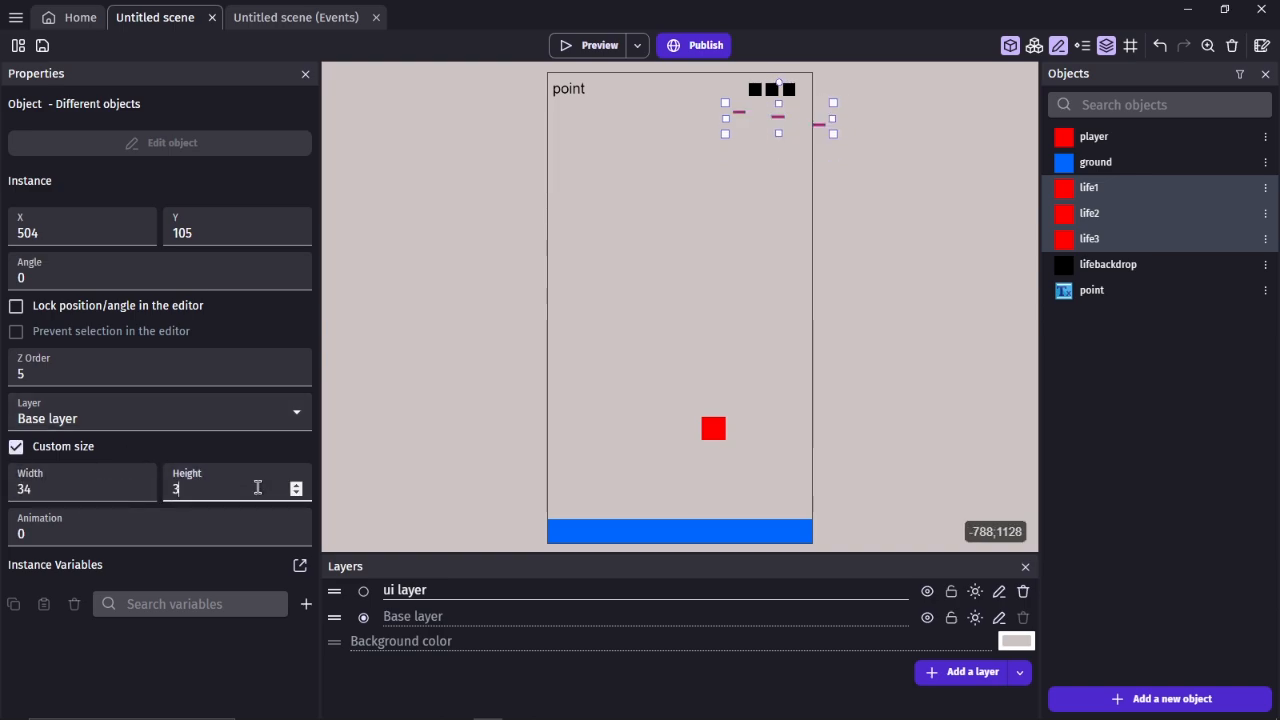
left_click(795, 195)
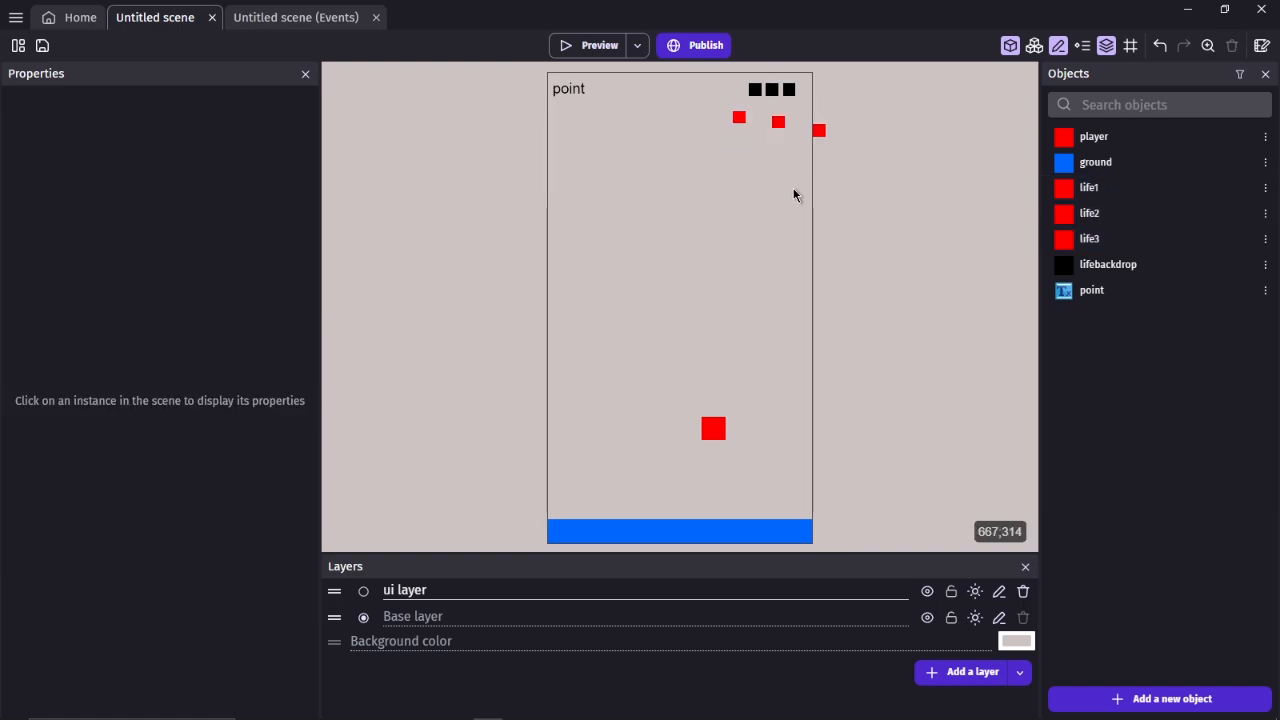
Step: Set the X position of the life1 instance to 547 to match the leftmost black backdrop
left_click(742, 100)
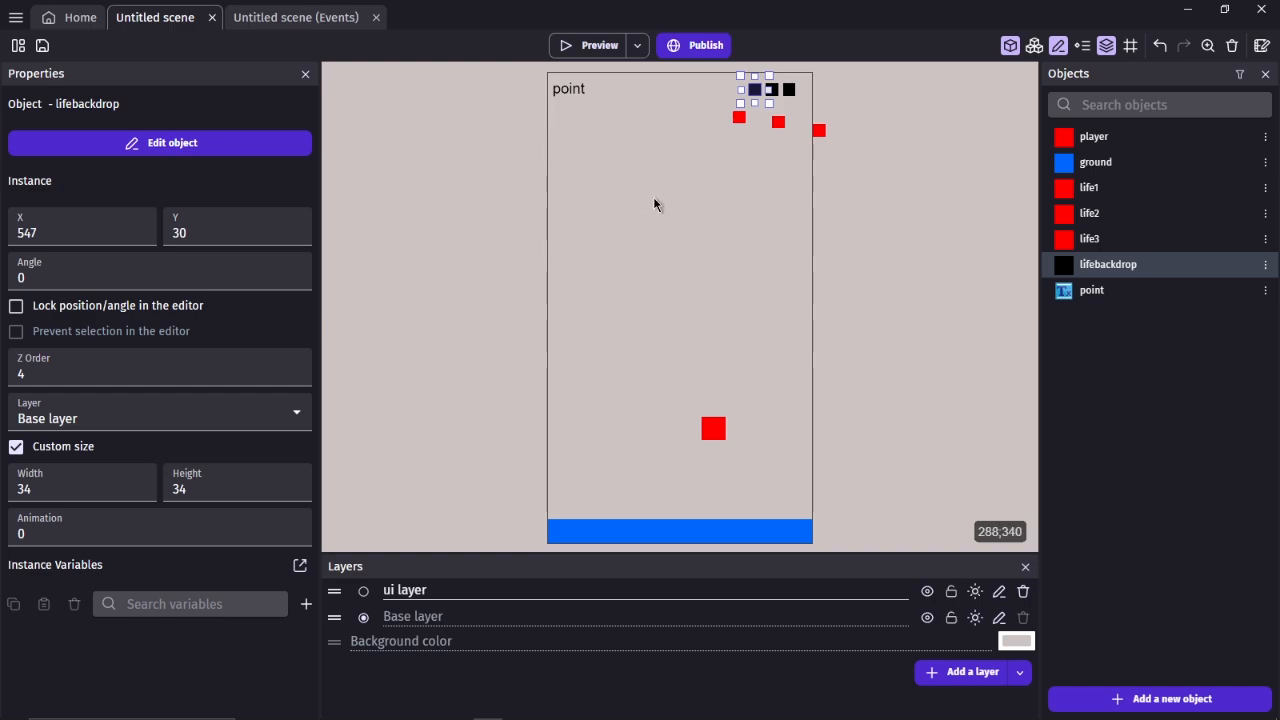
left_click(93, 237)
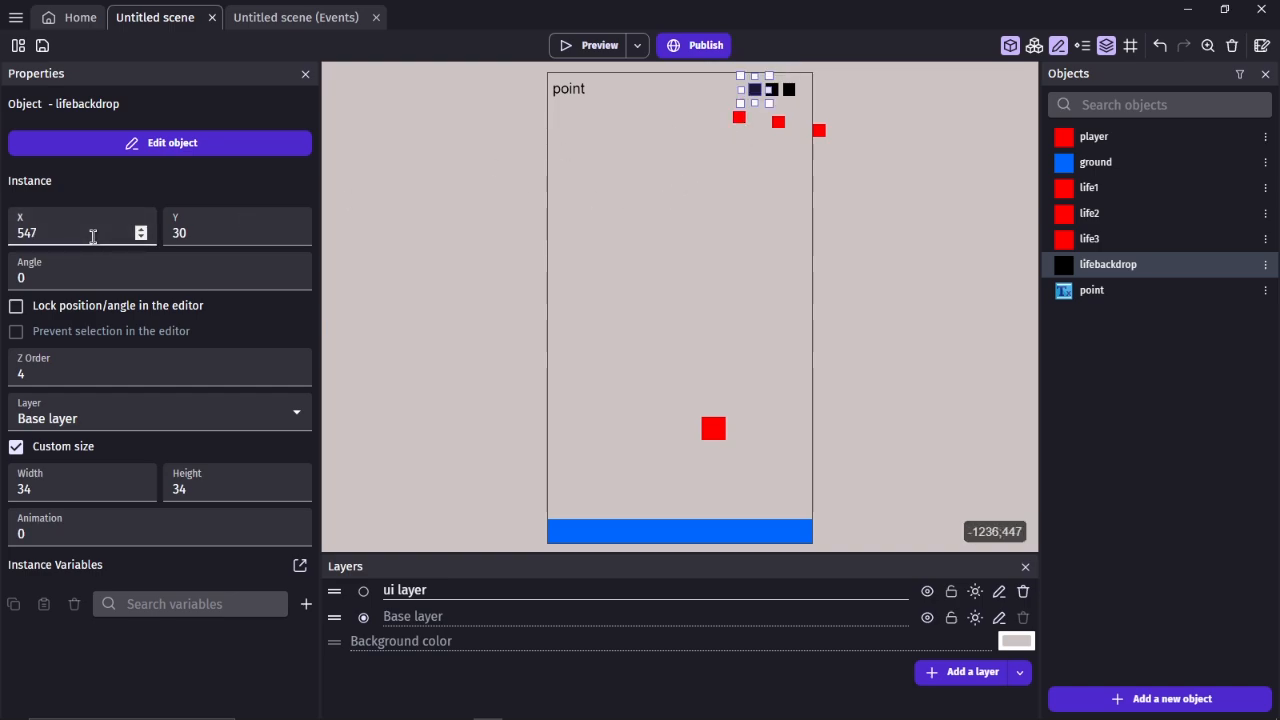
double_click(93, 237)
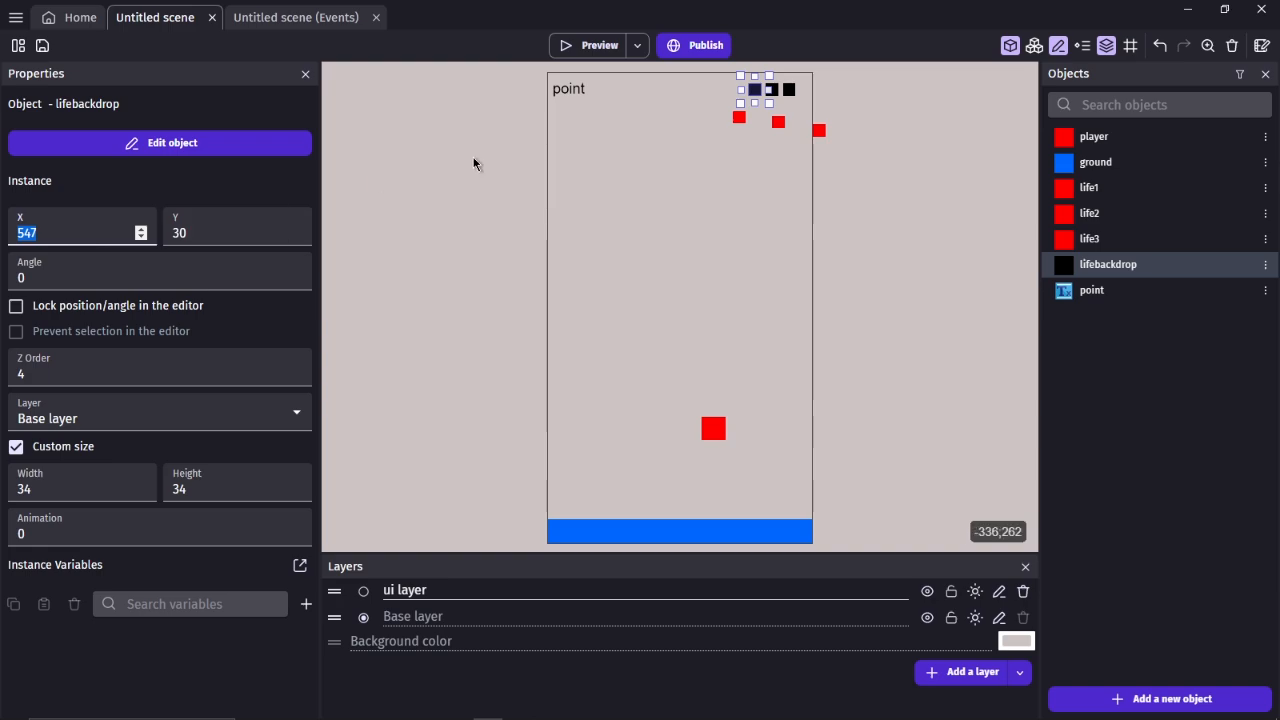
left_click(738, 119)
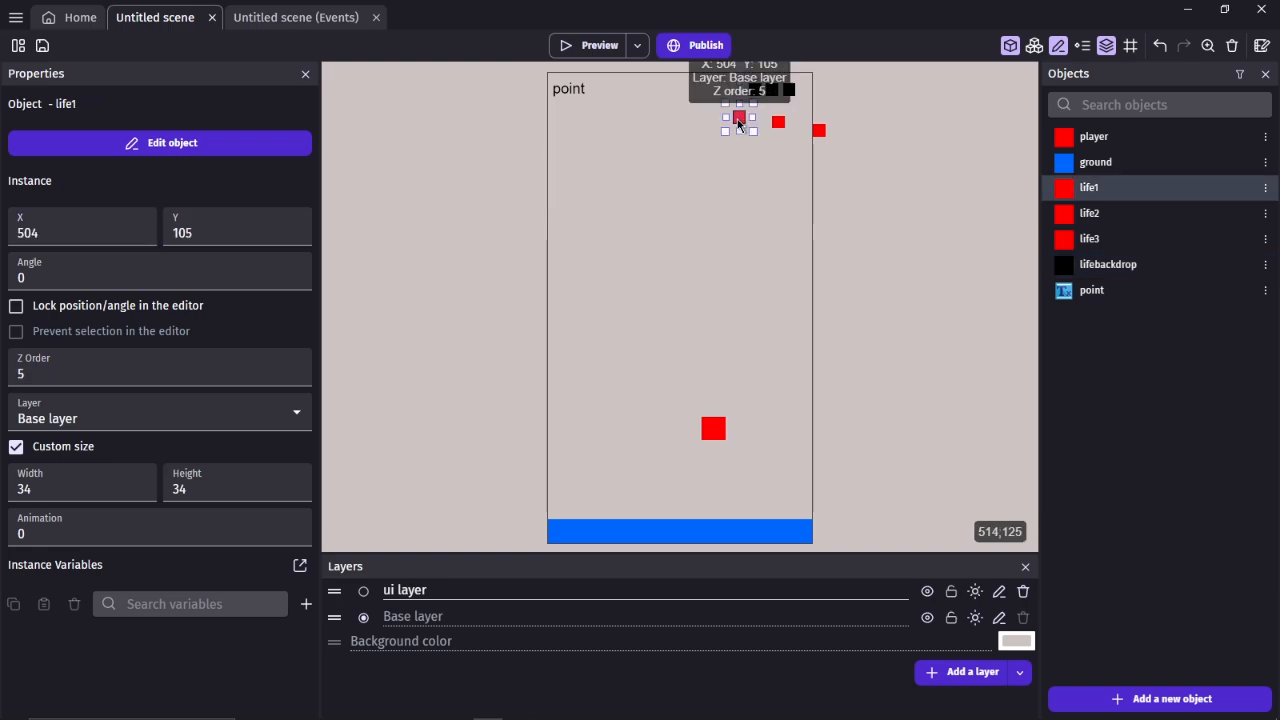
double_click(72, 237)
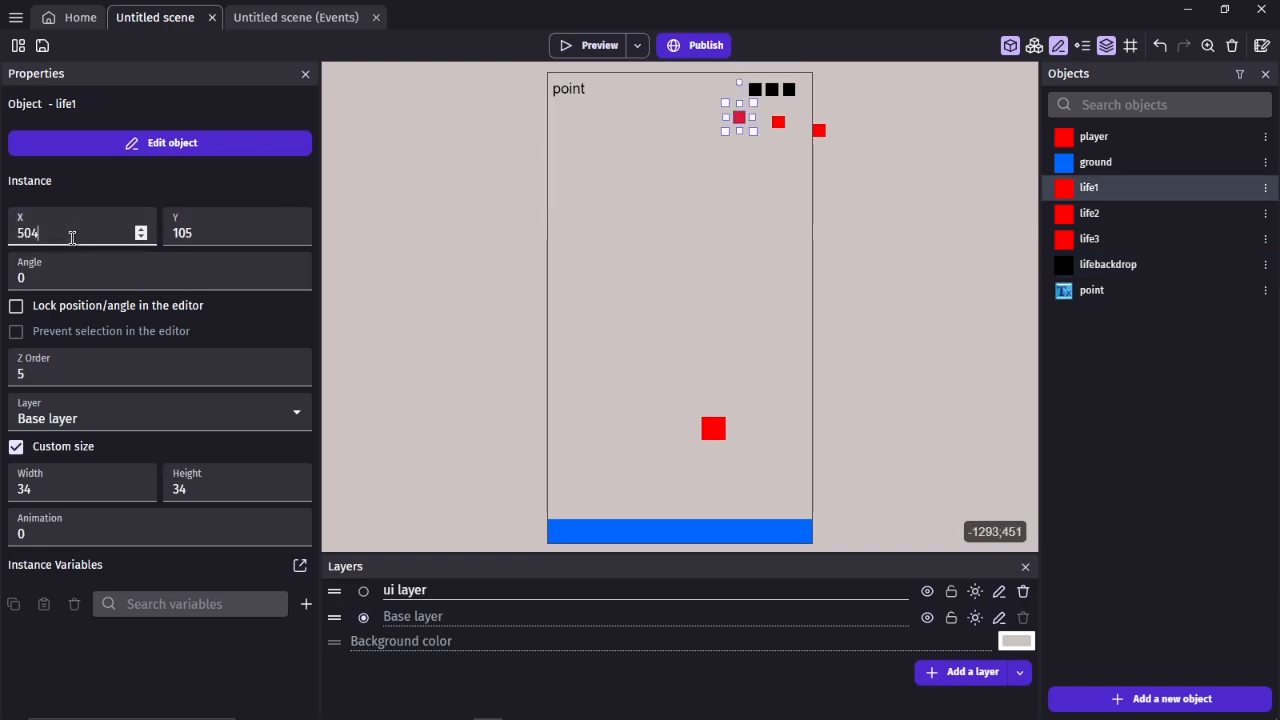
key("BackSpace")
type("547")
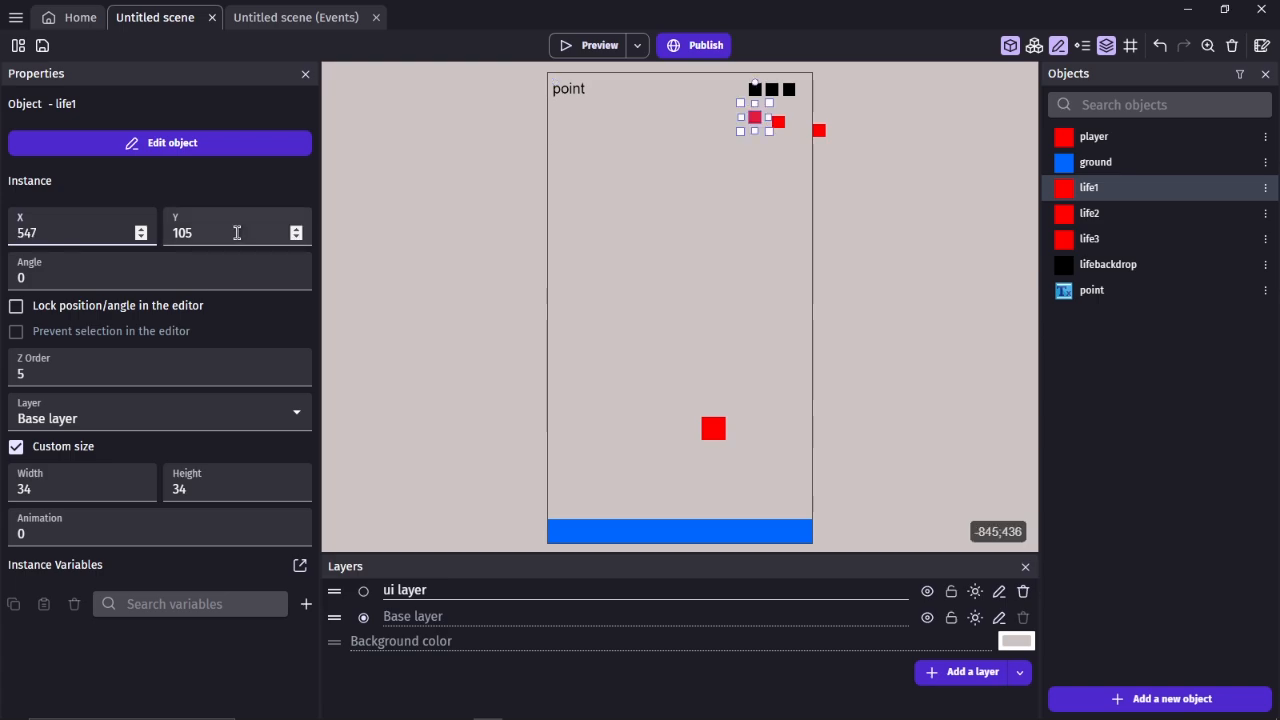
Step: Set the Y position of the life1 instance to 30 so it covers the leftmost backdrop
left_click(237, 232)
key("BackSpace")
key("BackSpace")
key("BackSpace")
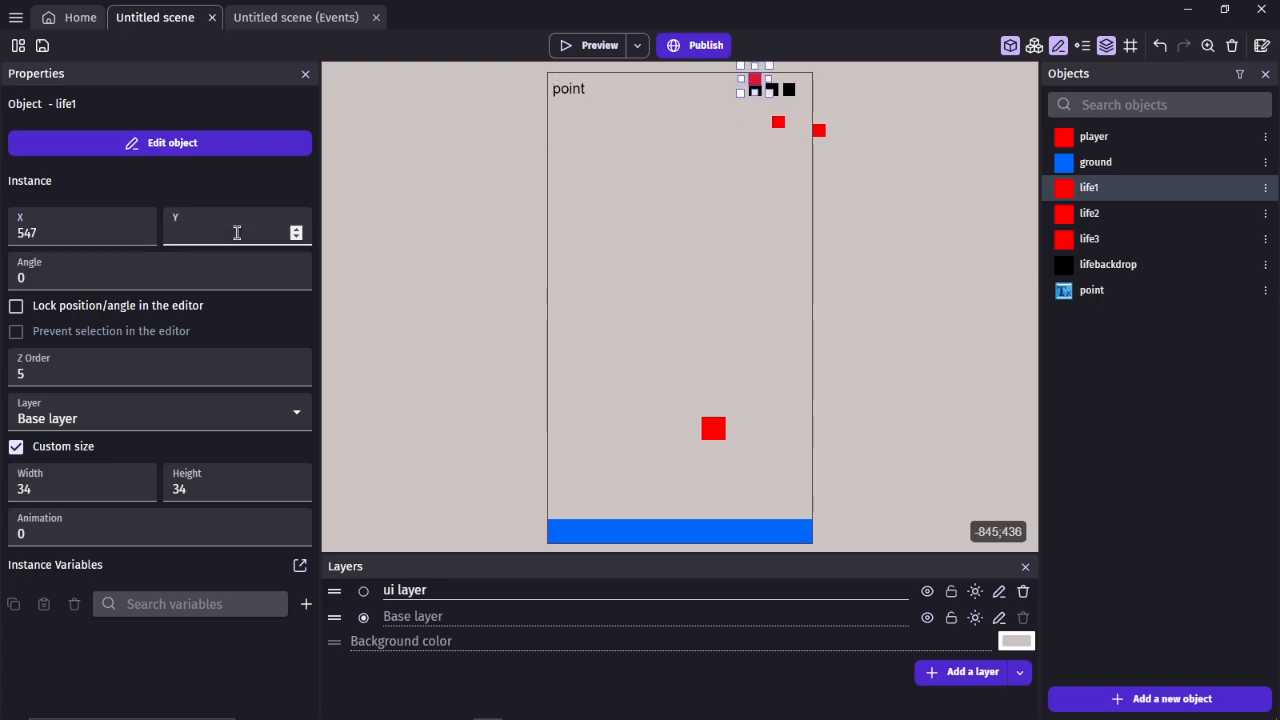
type("30")
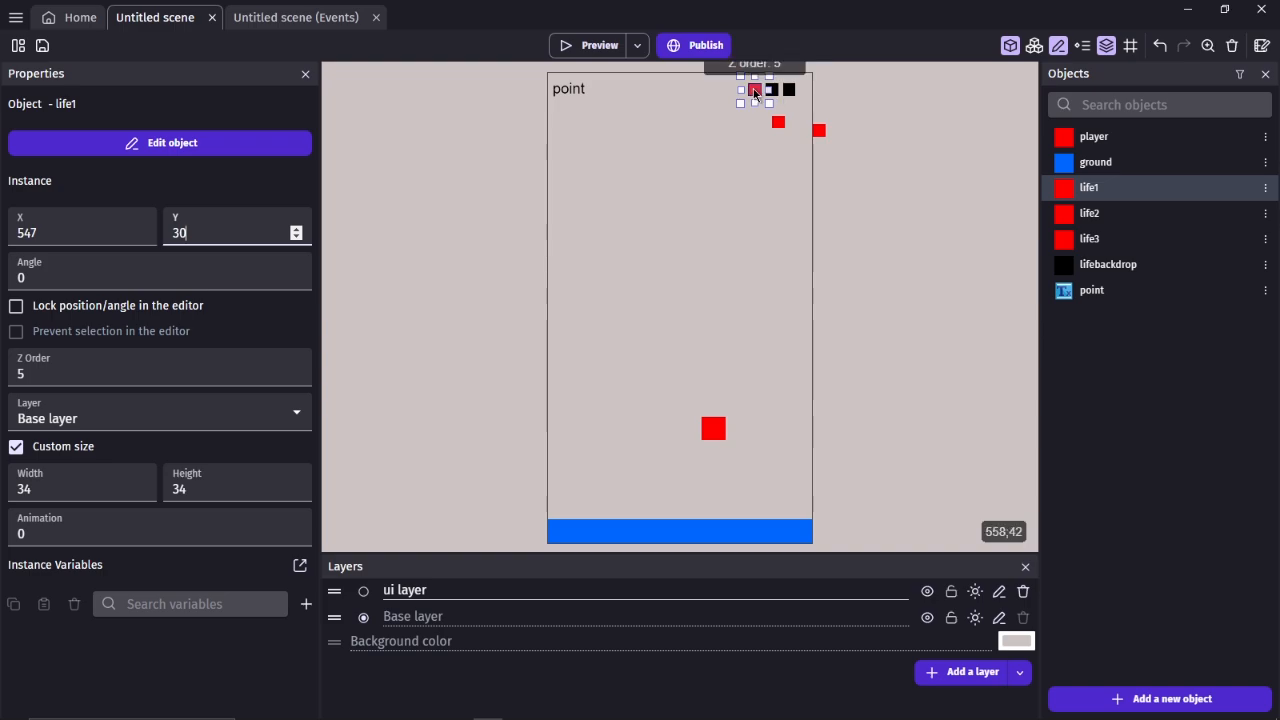
left_click(700, 147)
left_click(677, 157)
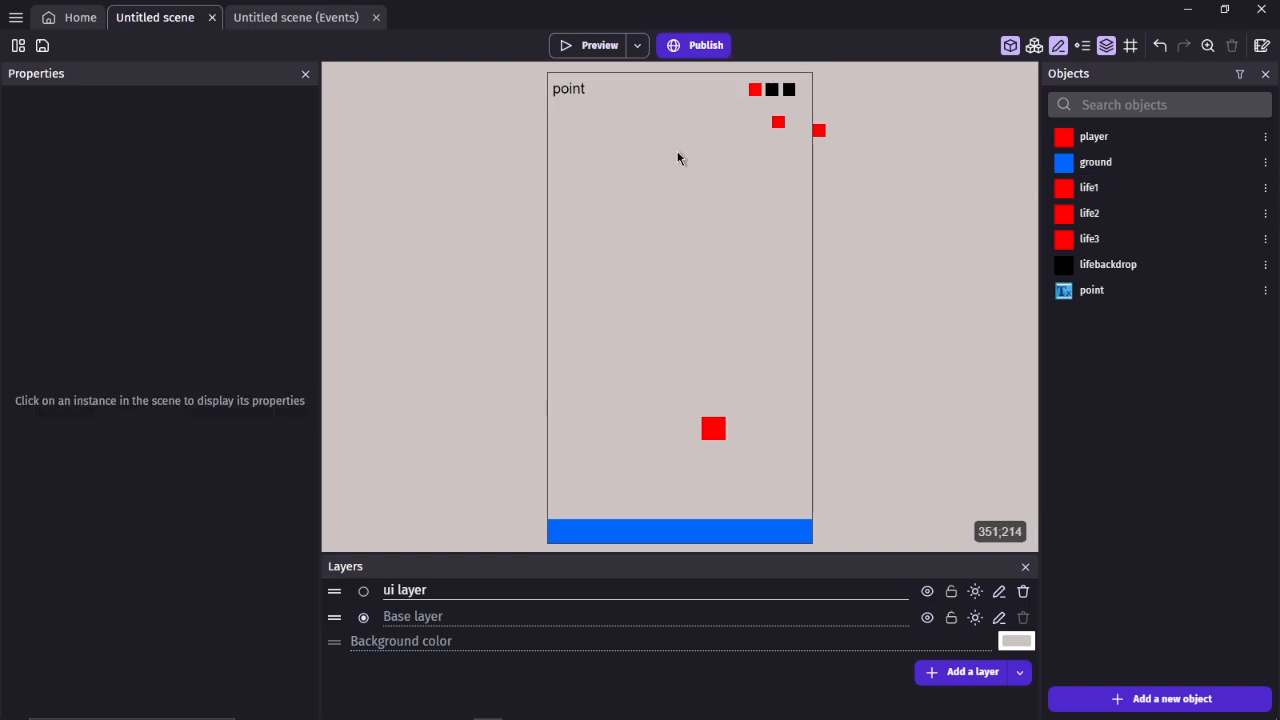
Step: Align life2 over the middle backdrop at X 593, Y 30, and life3 over the rightmost backdrop
left_click(778, 90)
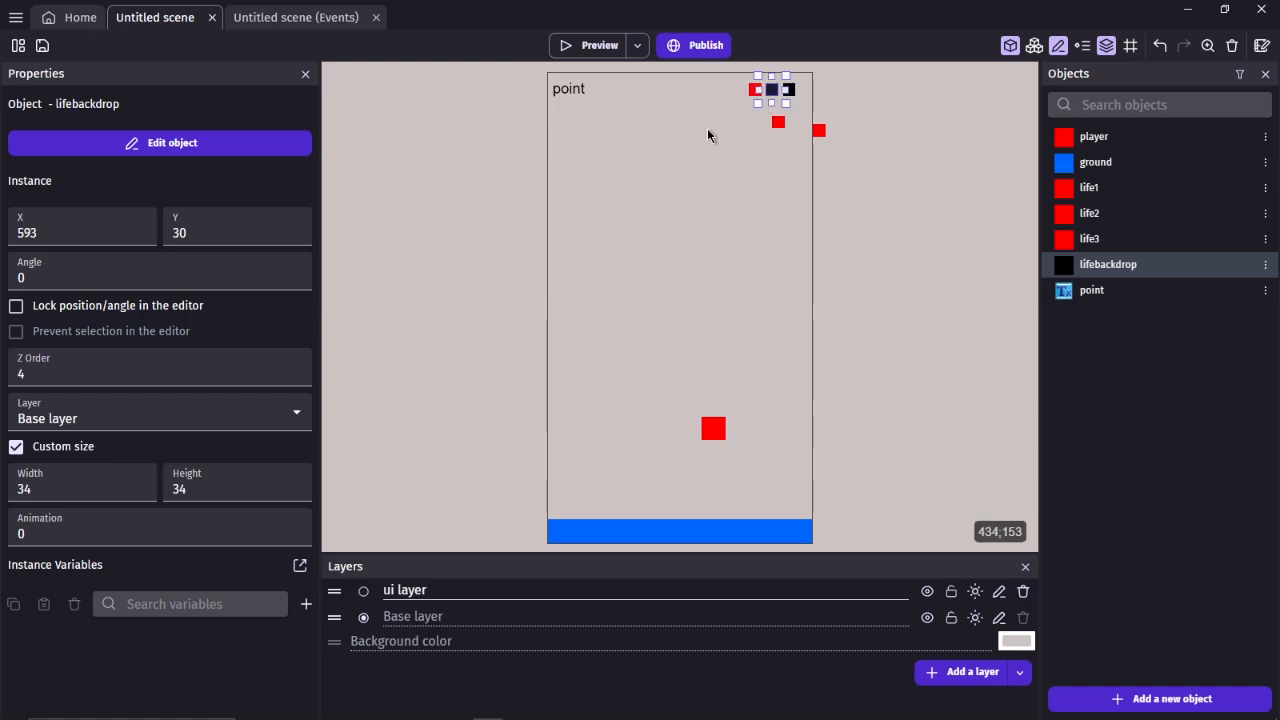
left_click(779, 124)
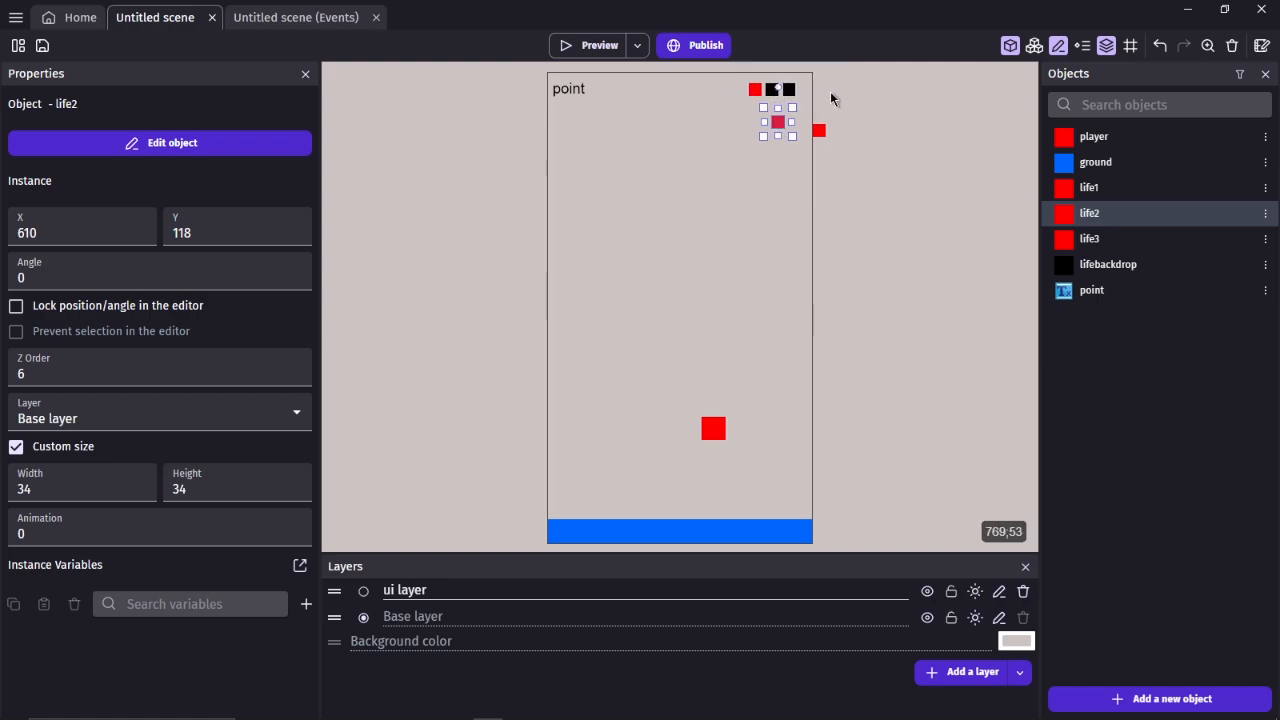
left_click(684, 266)
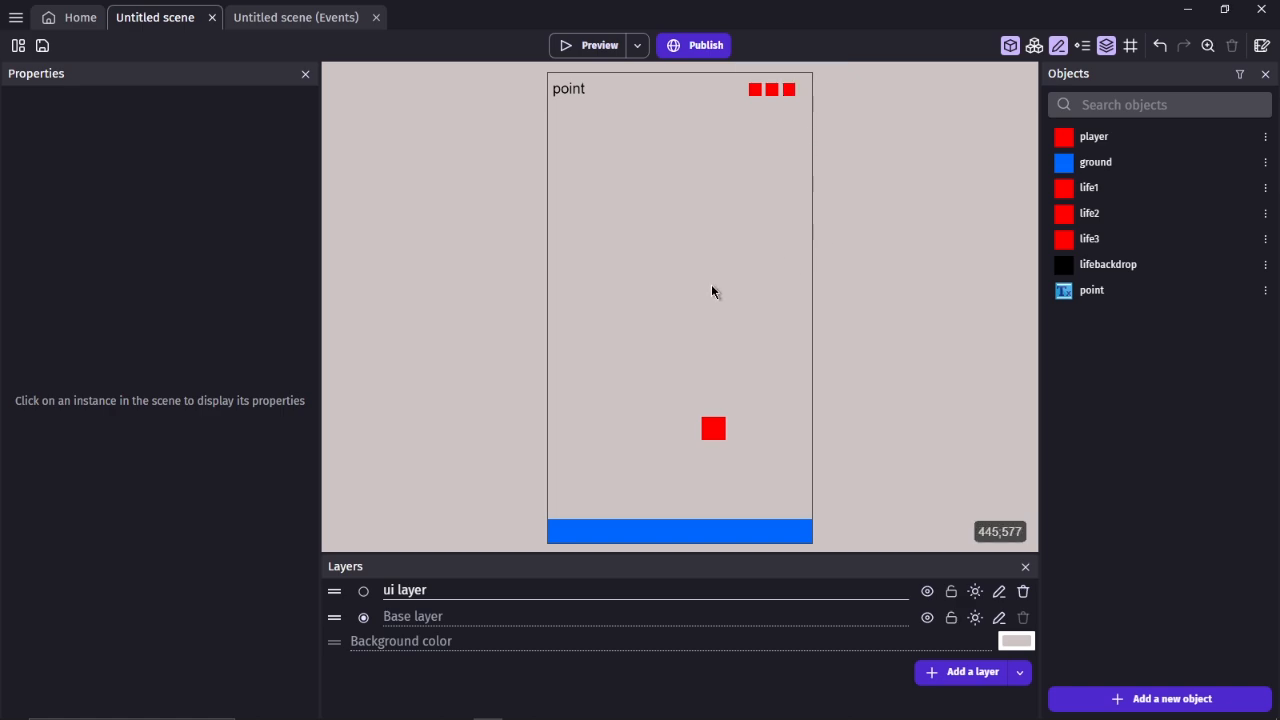
Step: Enlarge the player instance and position it at X 323, Y 1015 so it stands on the middle of the ground
scroll(712, 292, "down", 1, "ctrl")
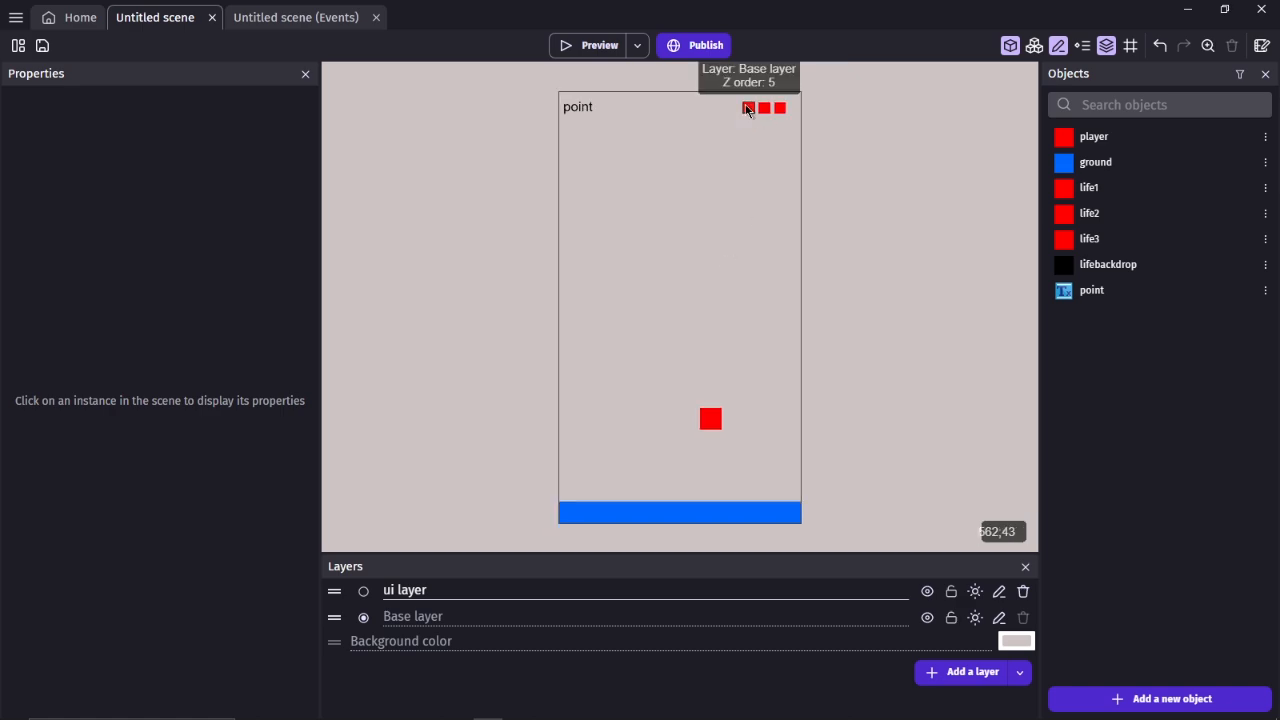
scroll(744, 105, "down", 2)
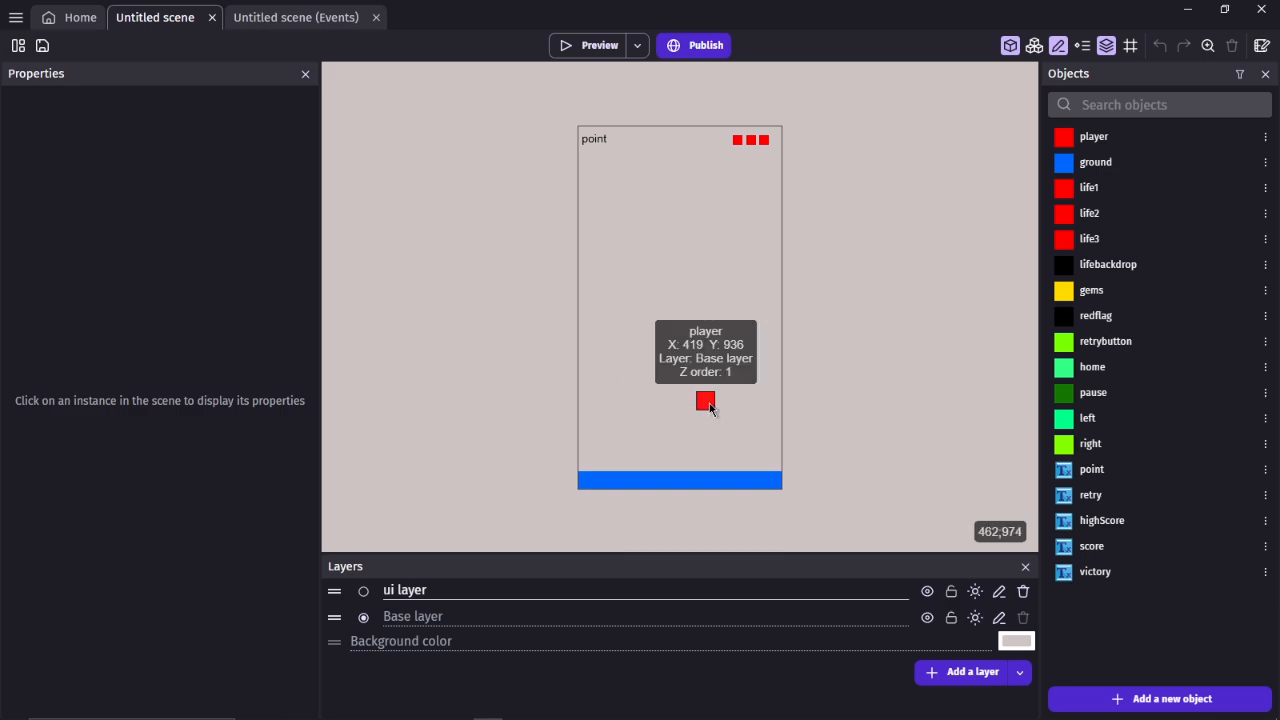
left_click_drag(666, 432, 721, 479)
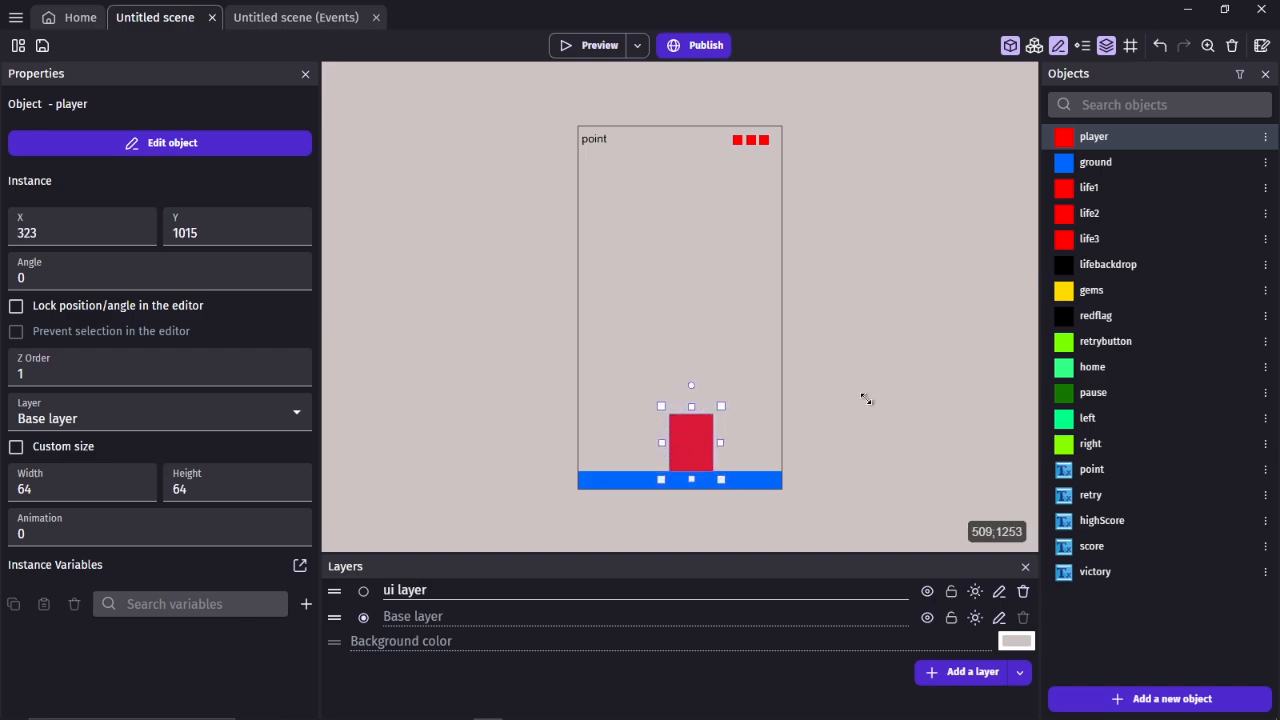
left_click(878, 401)
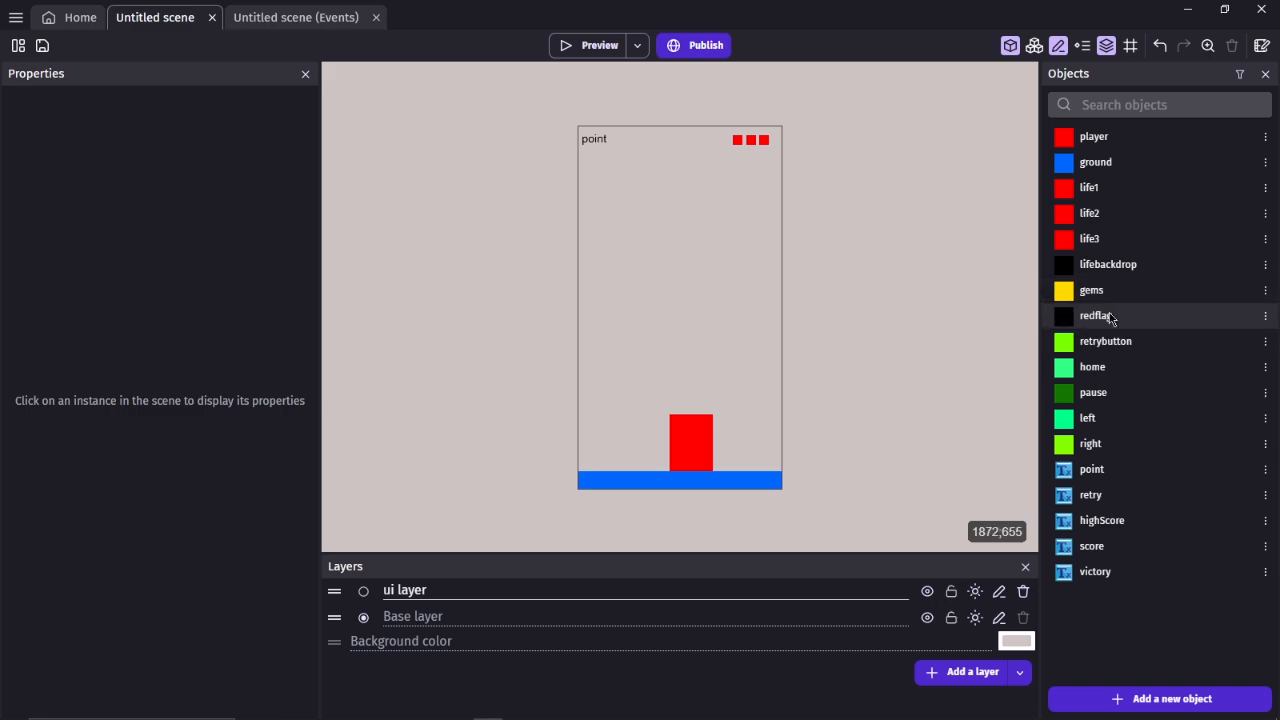
Step: Rename the redflag object to "bomb"
double_click(1245, 315)
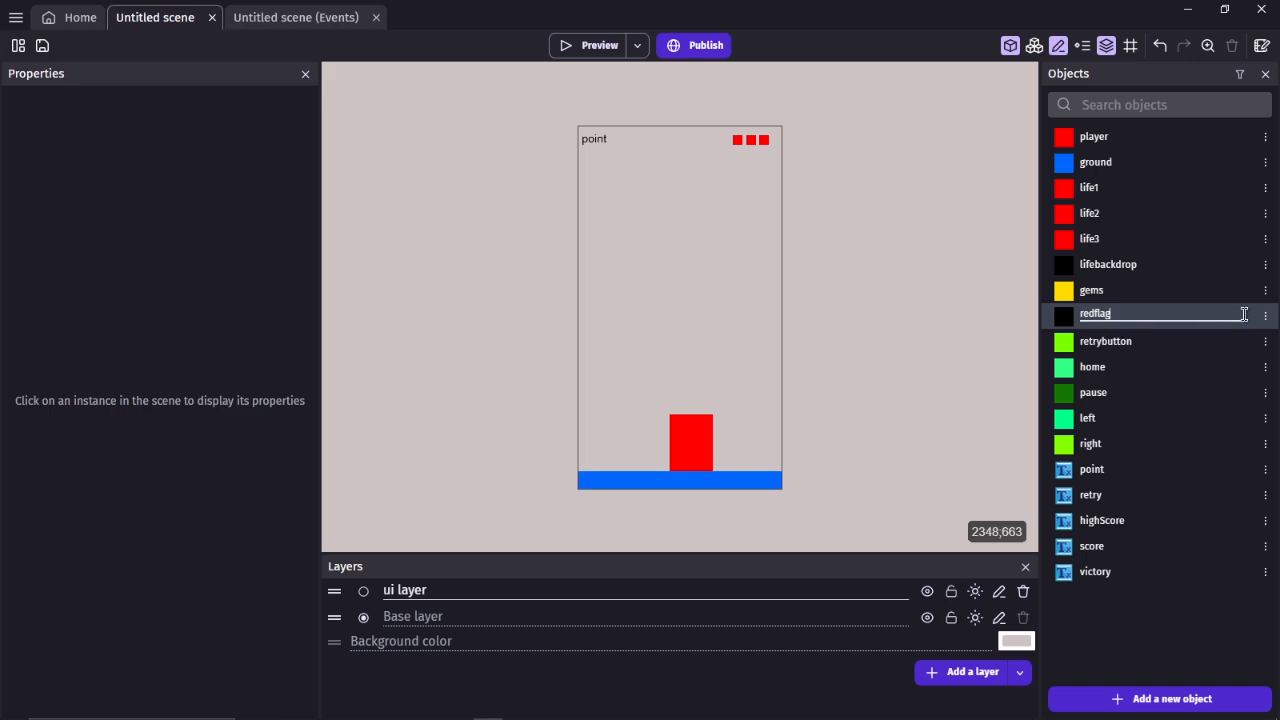
key("BackSpace")
key("BackSpace")
key("BackSpace")
key("BackSpace")
key("BackSpace")
key("BackSpace")
type("bomb")
left_click(1170, 346)
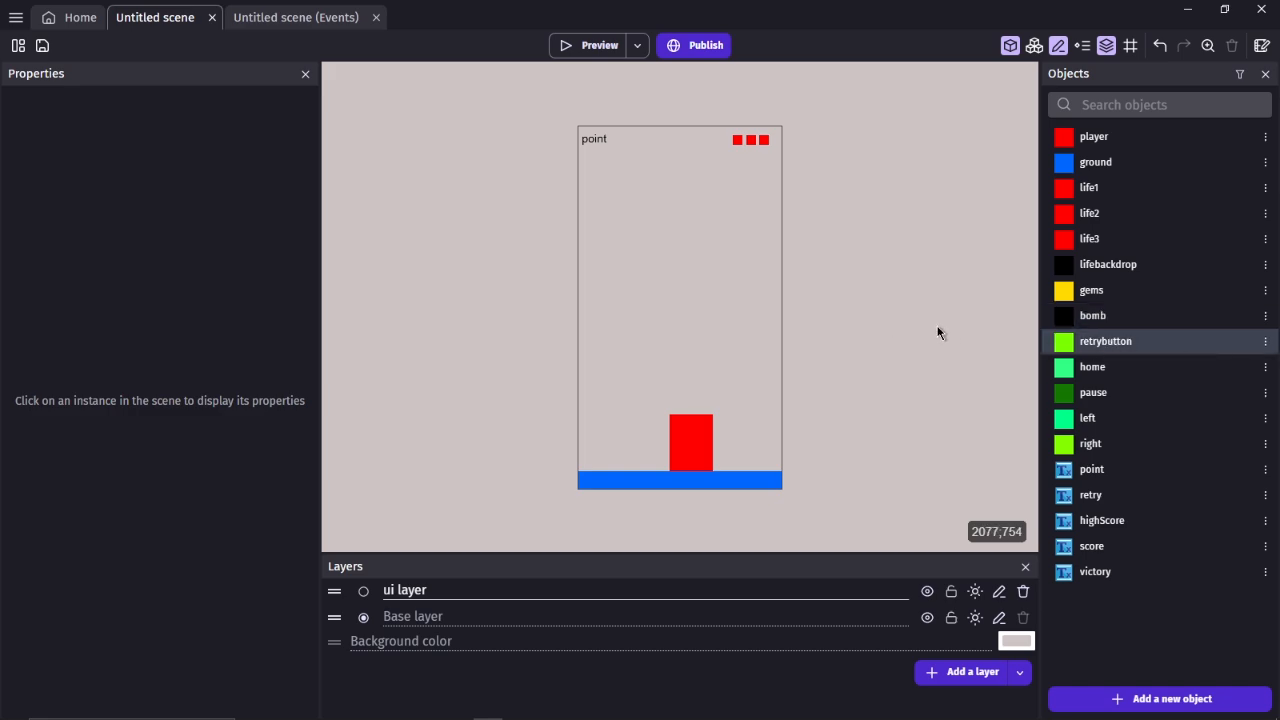
Step: Place one retrybutton and one home instance side by side outside the scene frame, left of its middle
left_click_drag(1150, 341, 573, 301)
left_click_drag(503, 335, 515, 329)
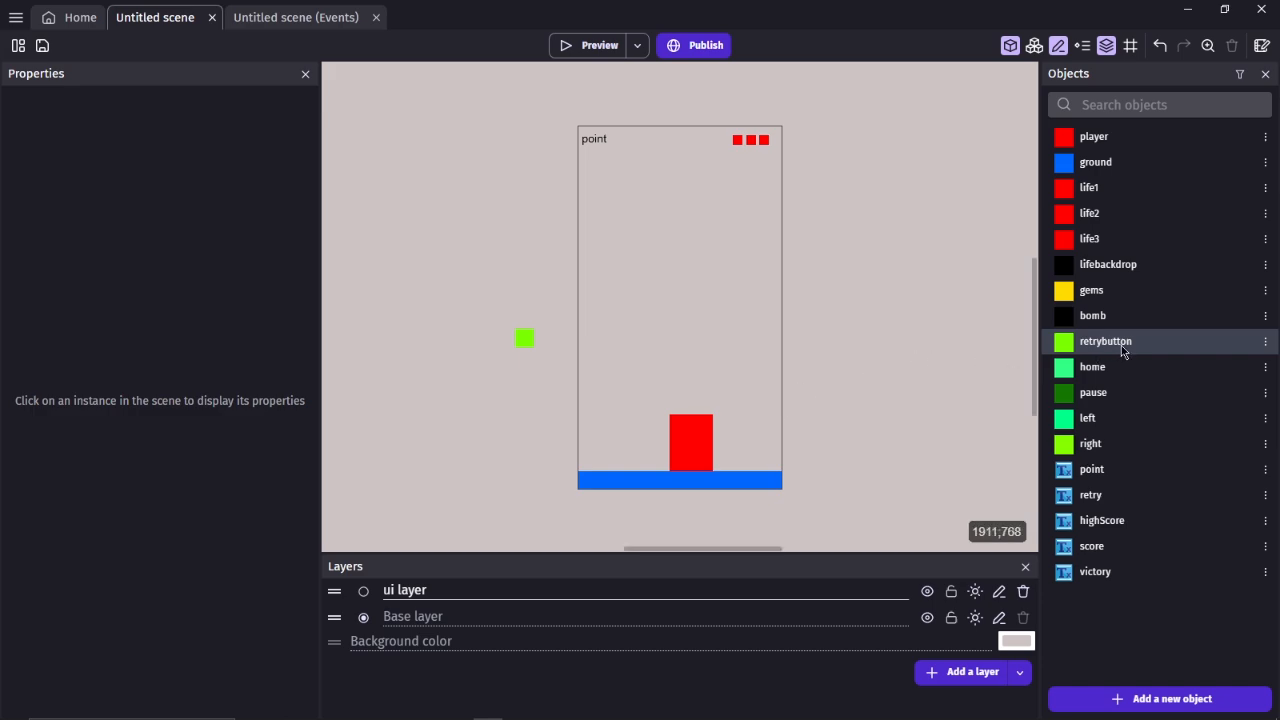
left_click(1106, 371)
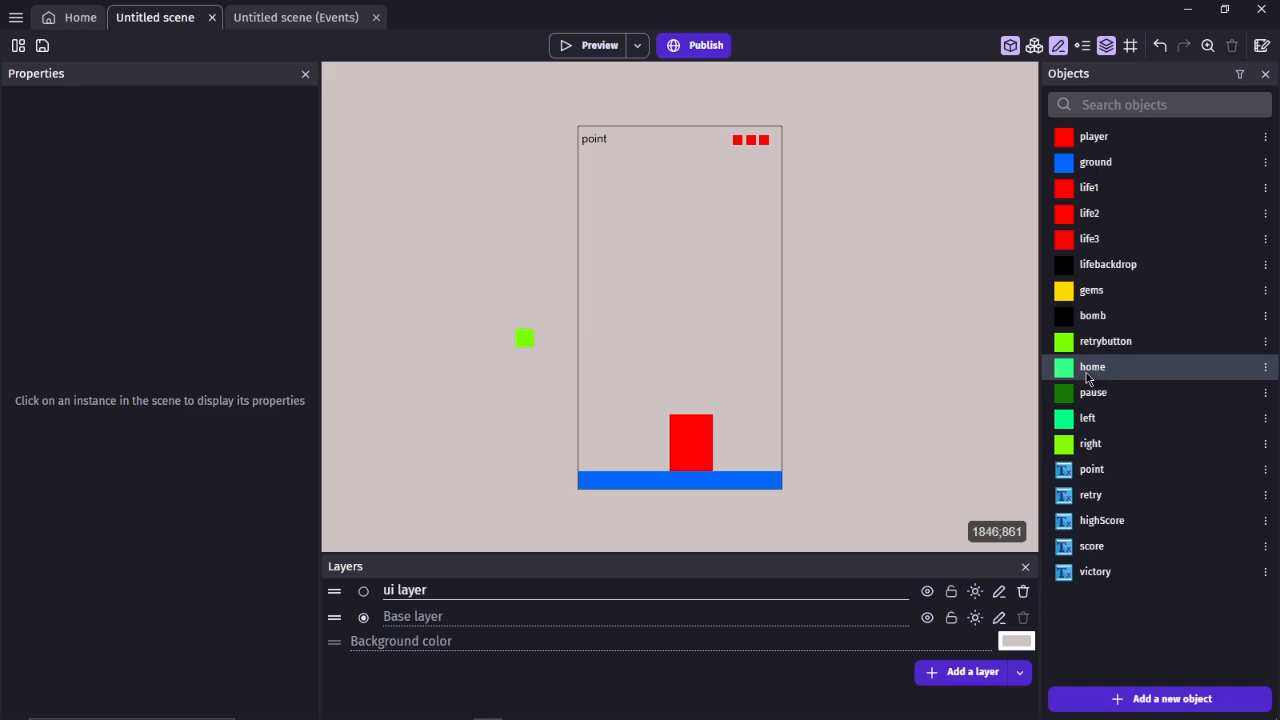
left_click_drag(1096, 377, 488, 340)
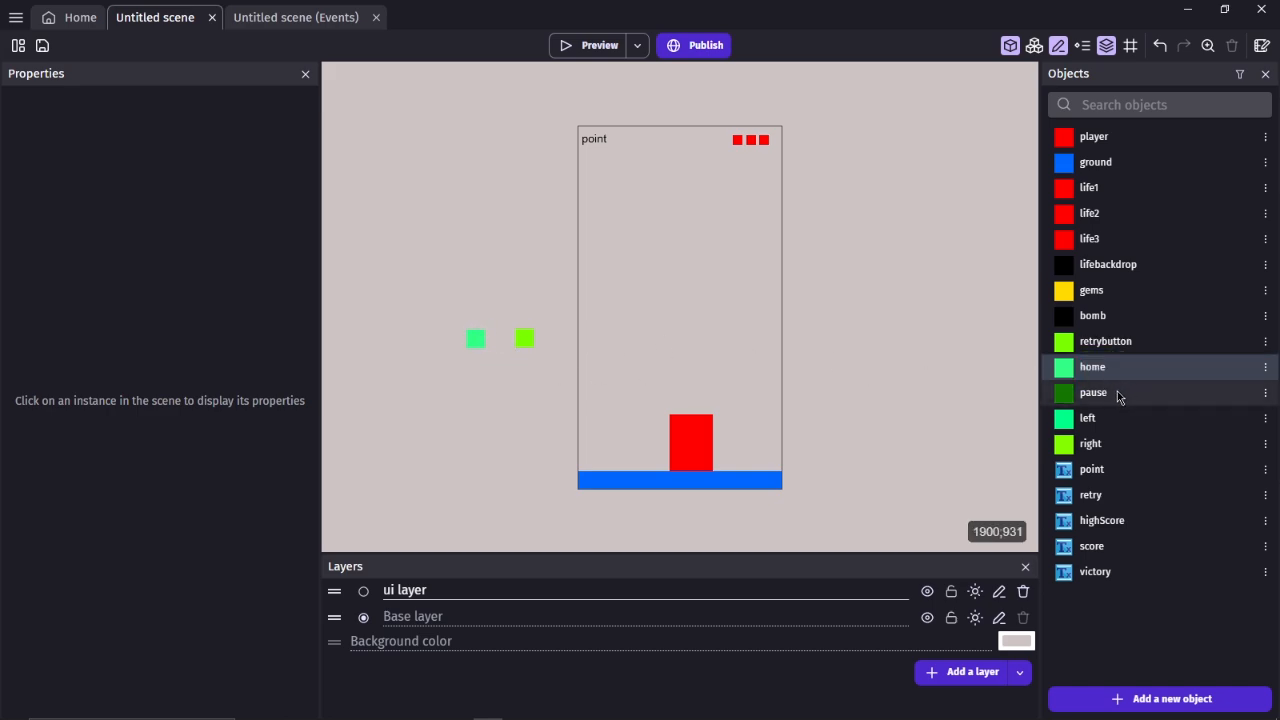
Step: Place a pause instance at the top of the scene between the point text and lives, and set its Y position to 20
left_click_drag(1118, 397, 676, 132)
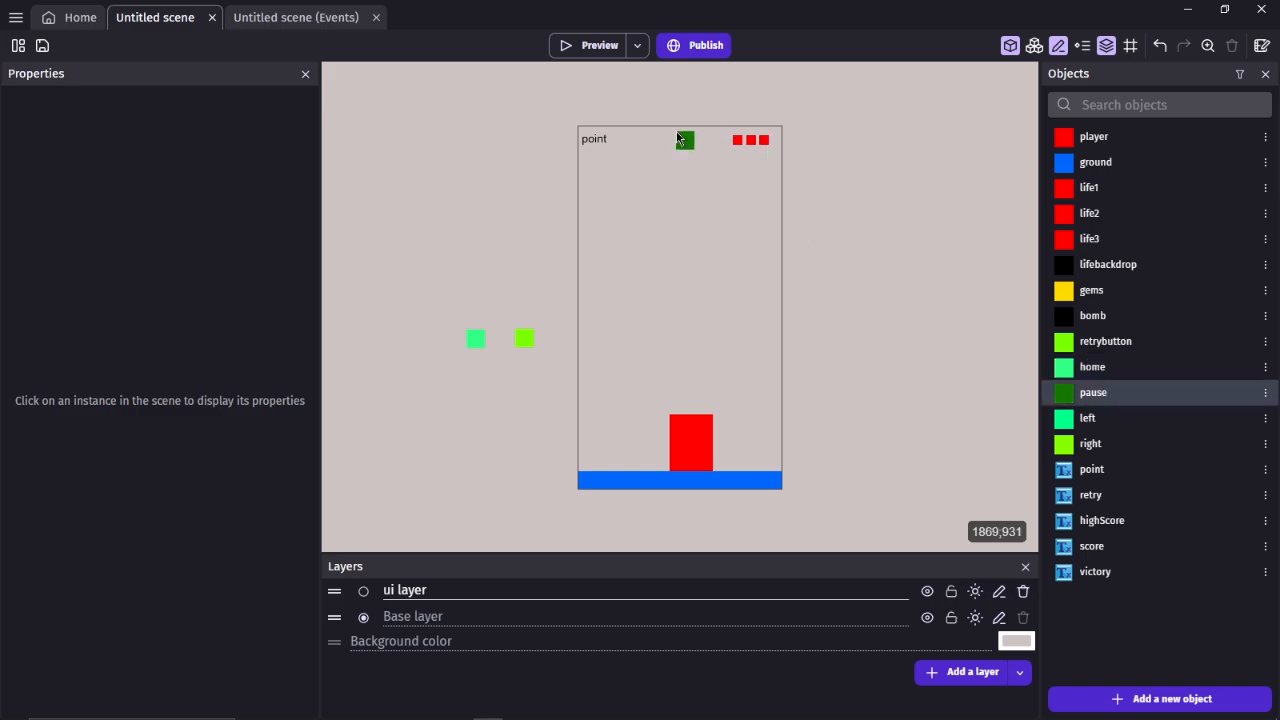
left_click(687, 140)
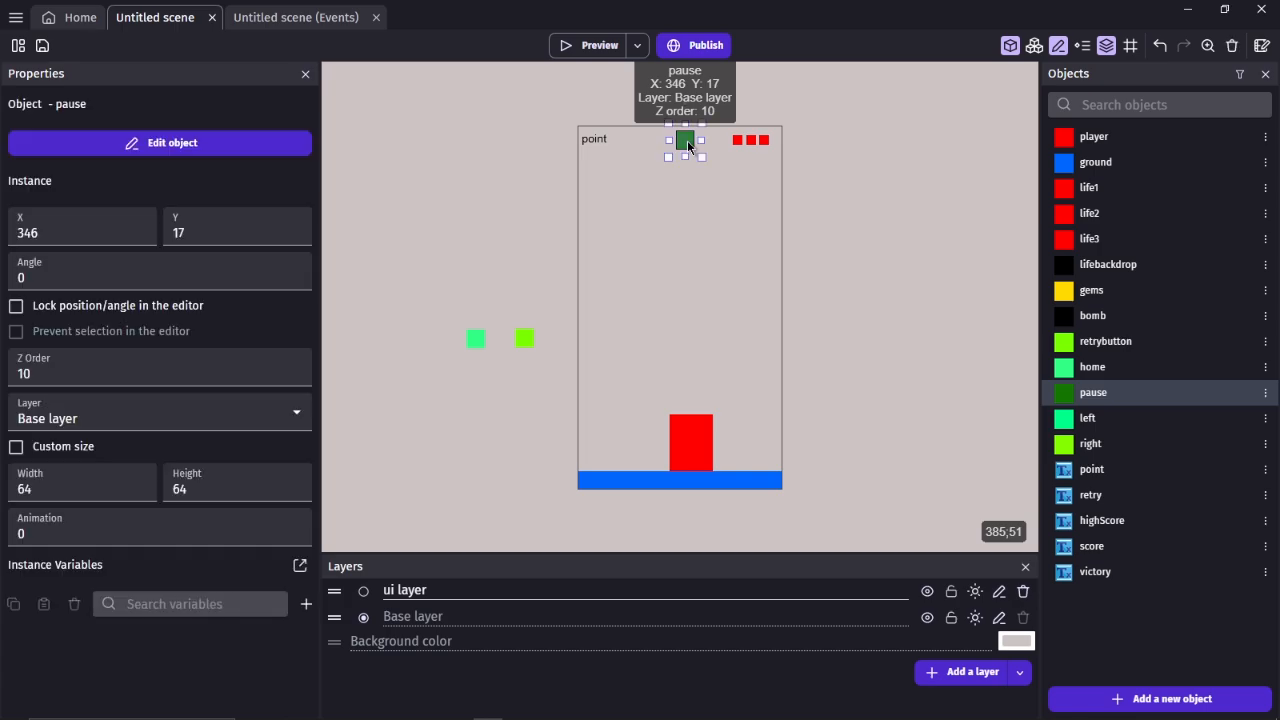
left_click(218, 234)
key("BackSpace")
key("BackSpace")
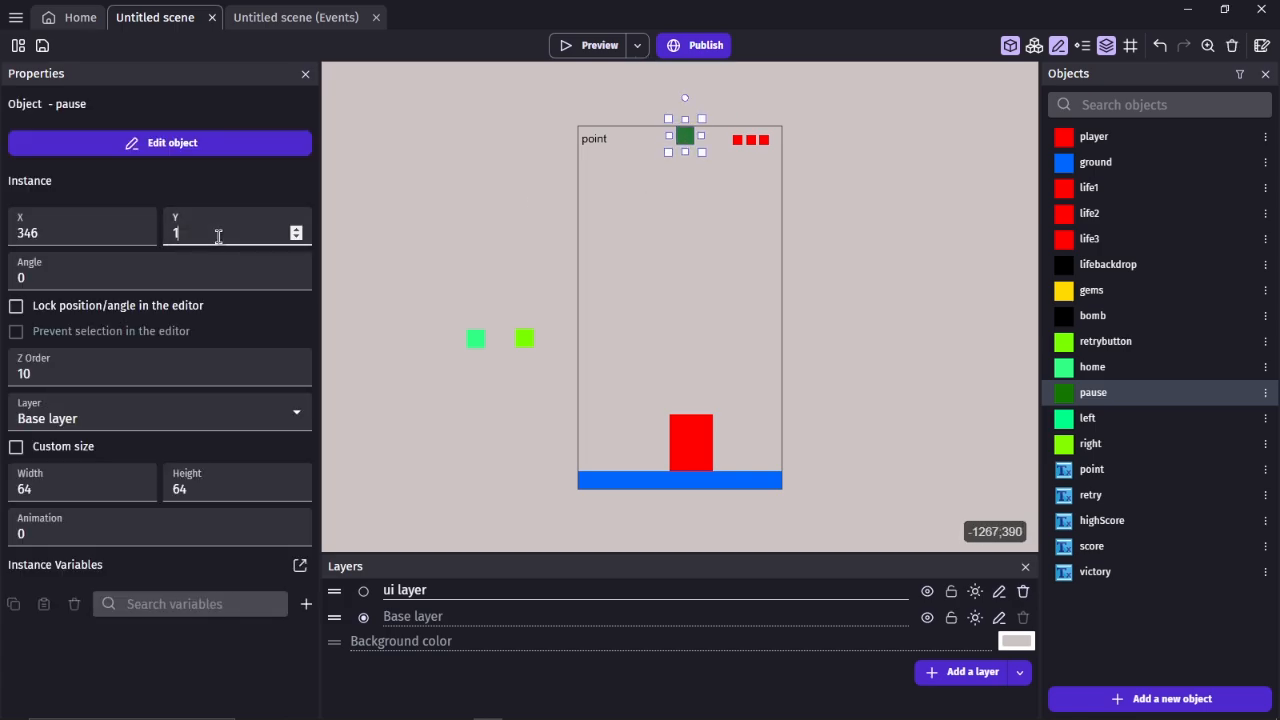
type("3")
type("0")
key("BackSpace")
type("5")
key("BackSpace")
key("BackSpace")
type("20")
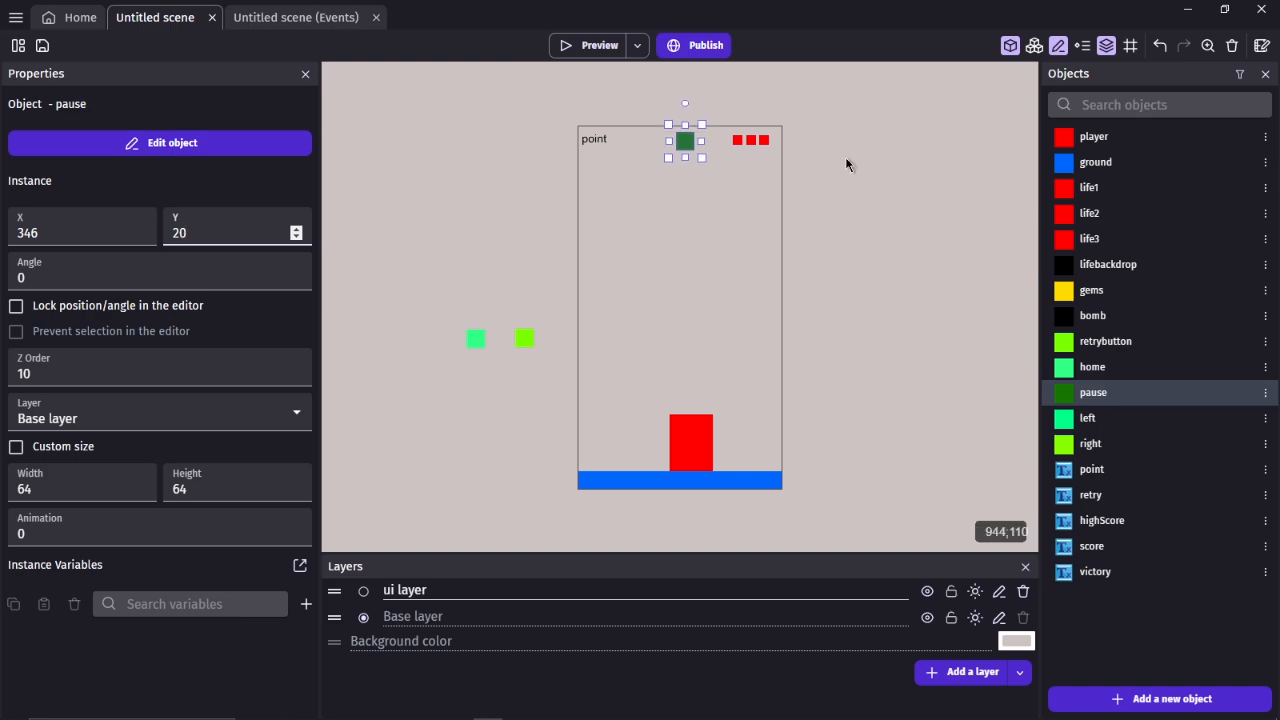
left_click(840, 205)
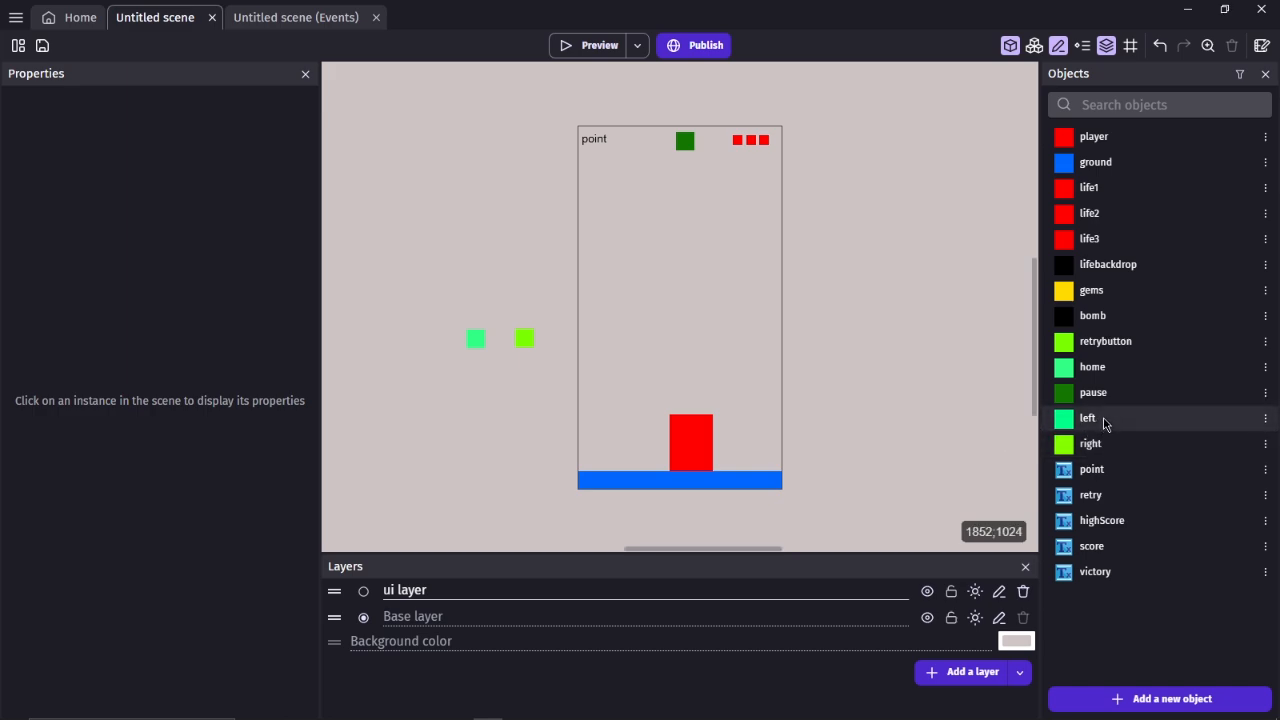
Step: Place a left instance, widen it to about 278, and move it over the ground's left end at X 2, Y 1213
left_click_drag(1104, 424, 786, 457)
left_click_drag(654, 458, 607, 442)
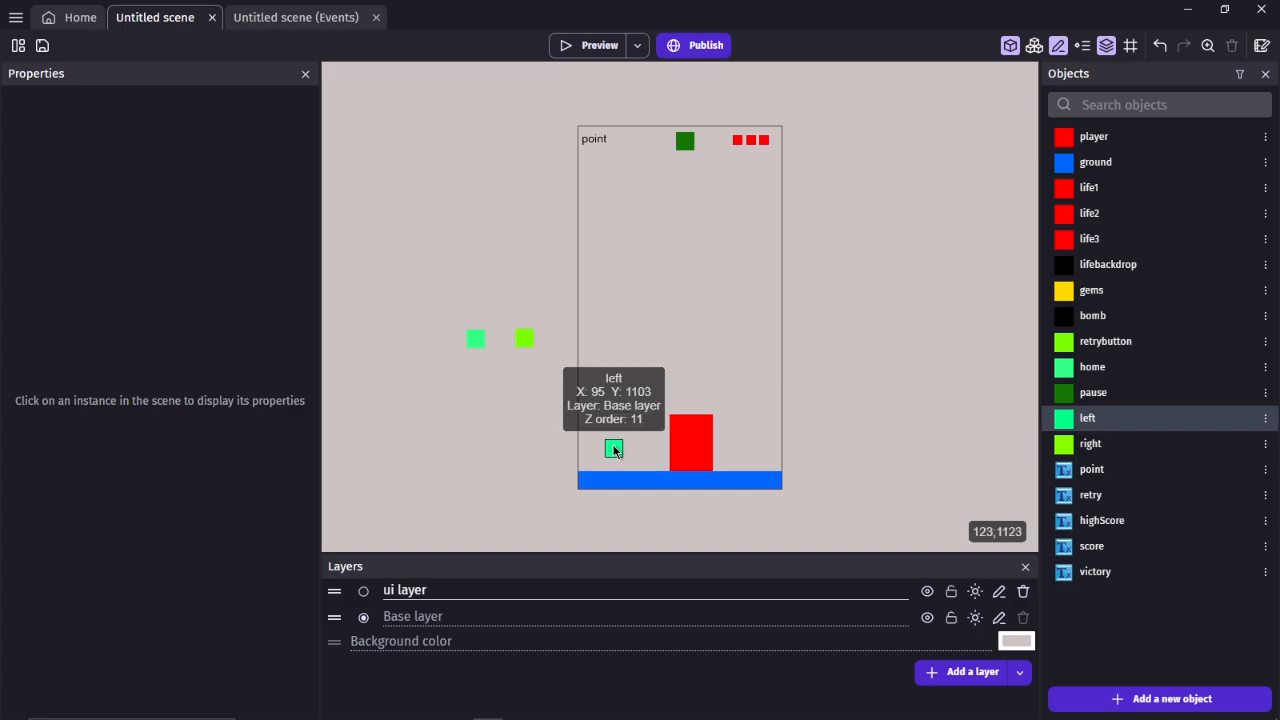
left_click(614, 450)
left_click_drag(623, 449, 695, 450)
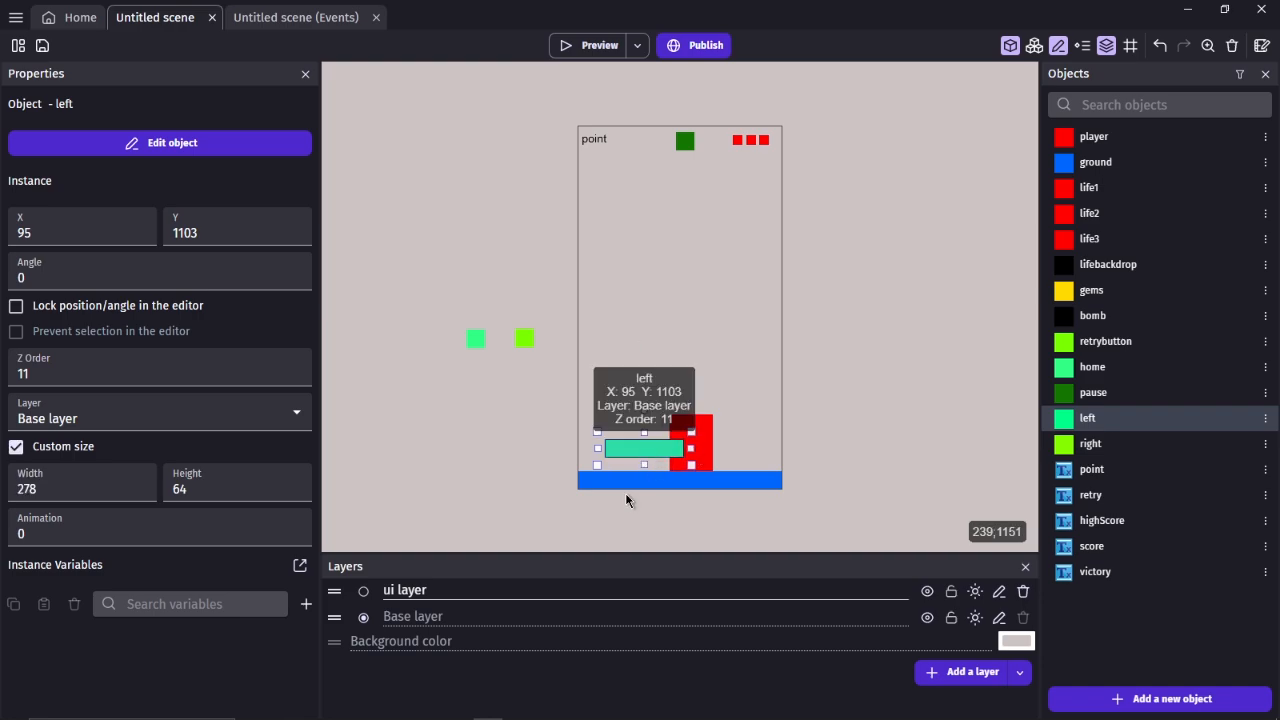
left_click_drag(626, 500, 600, 532)
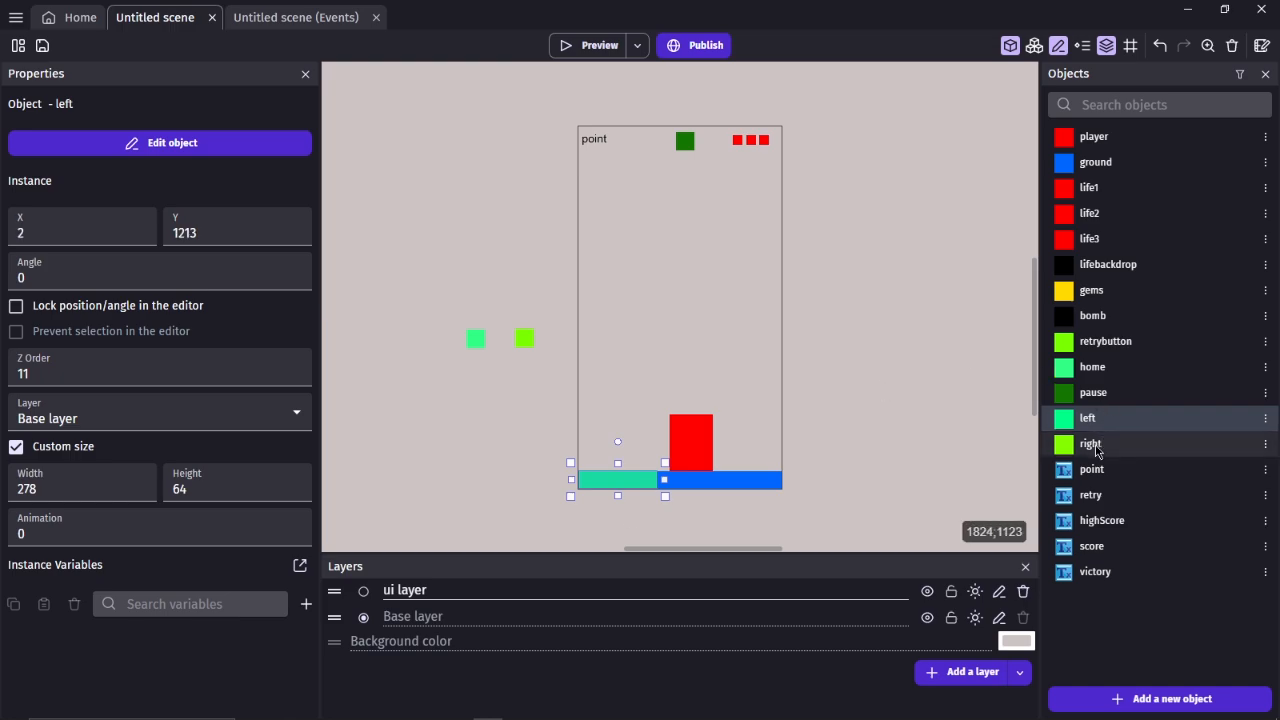
Step: Place a right instance outside the frame to the right of the ground and widen it to about 366
left_click_drag(1097, 452, 821, 485)
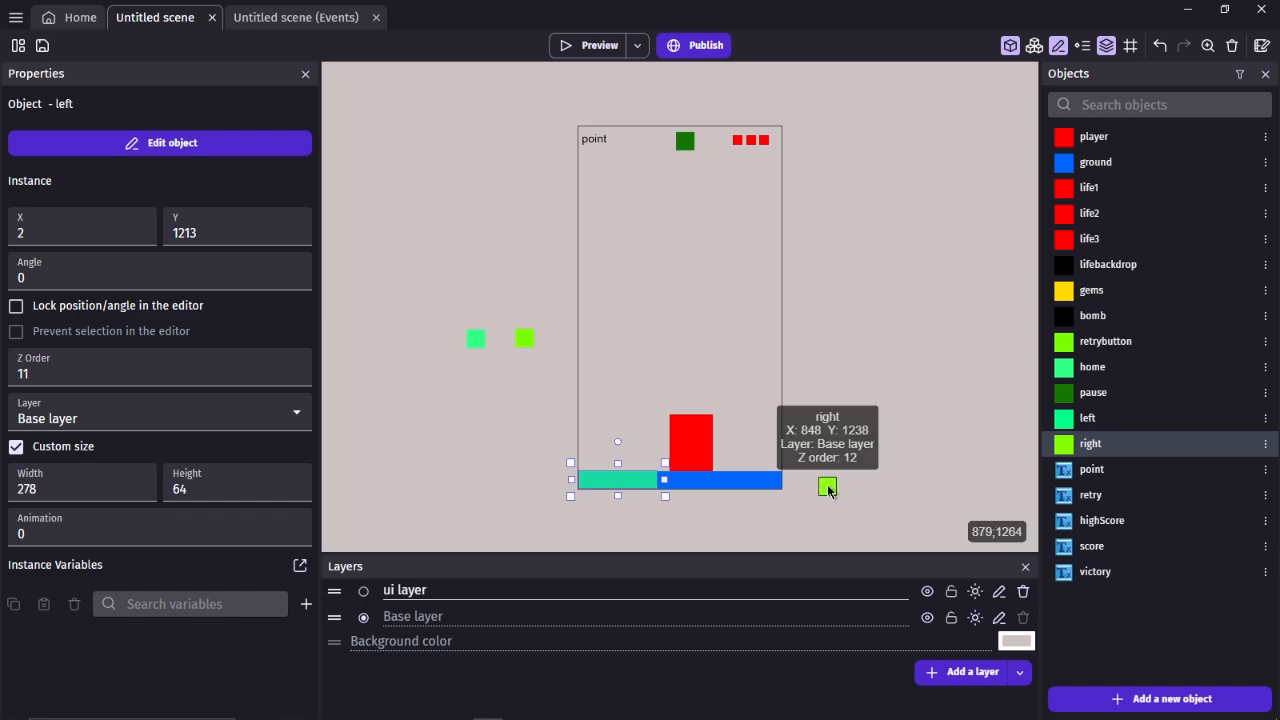
left_click(828, 488)
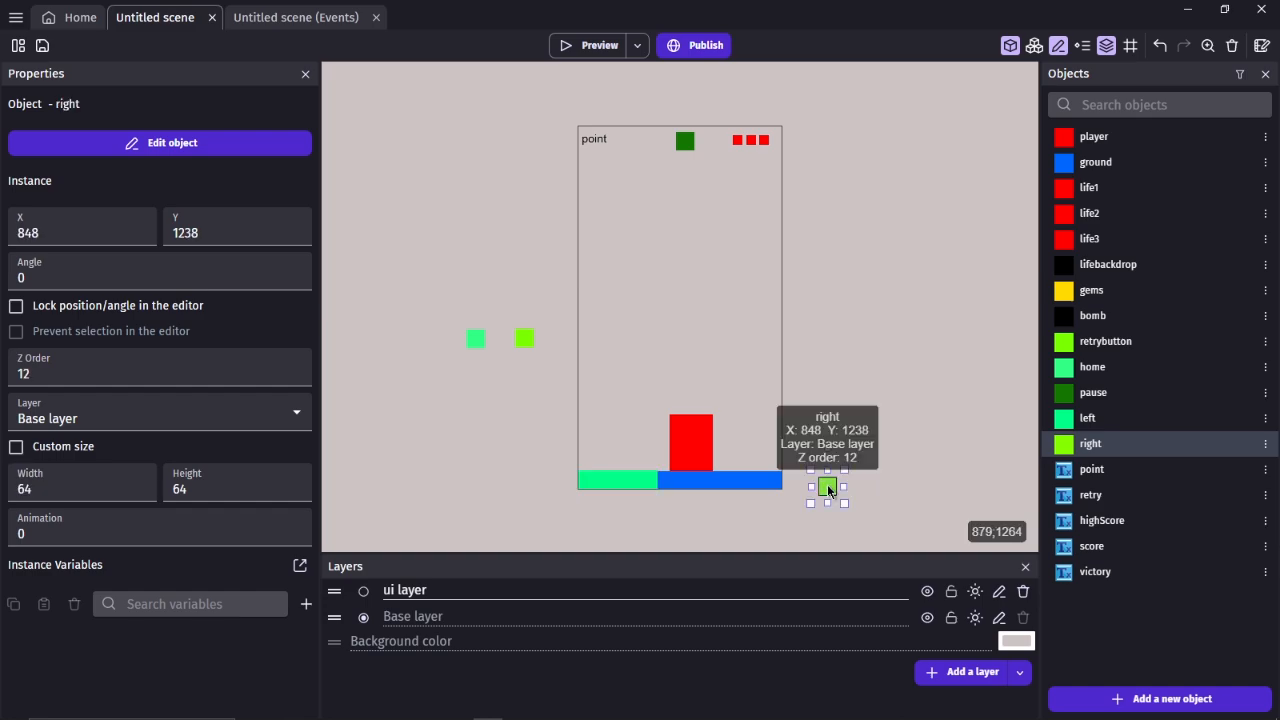
left_click_drag(845, 487, 932, 487)
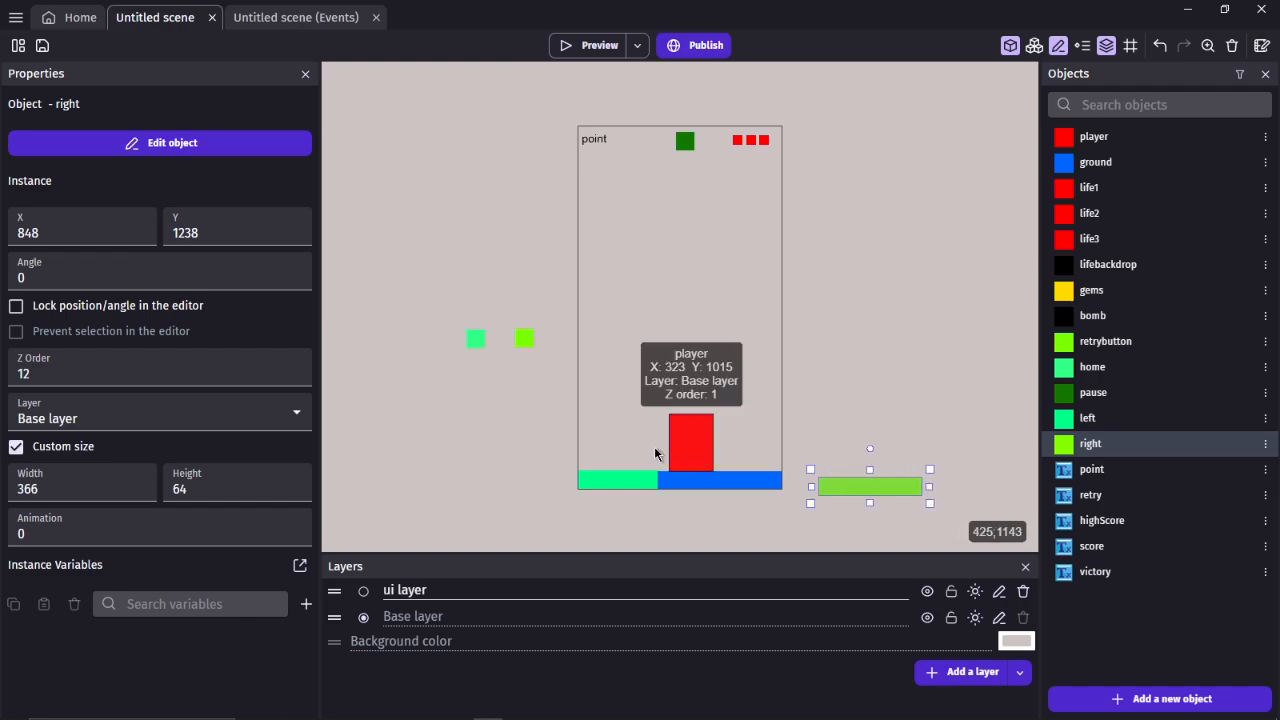
Step: Nudge the player slightly up and right, and move the right bar onto the ground's right end
mouse_move(672, 456)
left_mouse_down()
mouse_move(699, 445)
mouse_move(678, 448)
left_mouse_up()
left_click(807, 456)
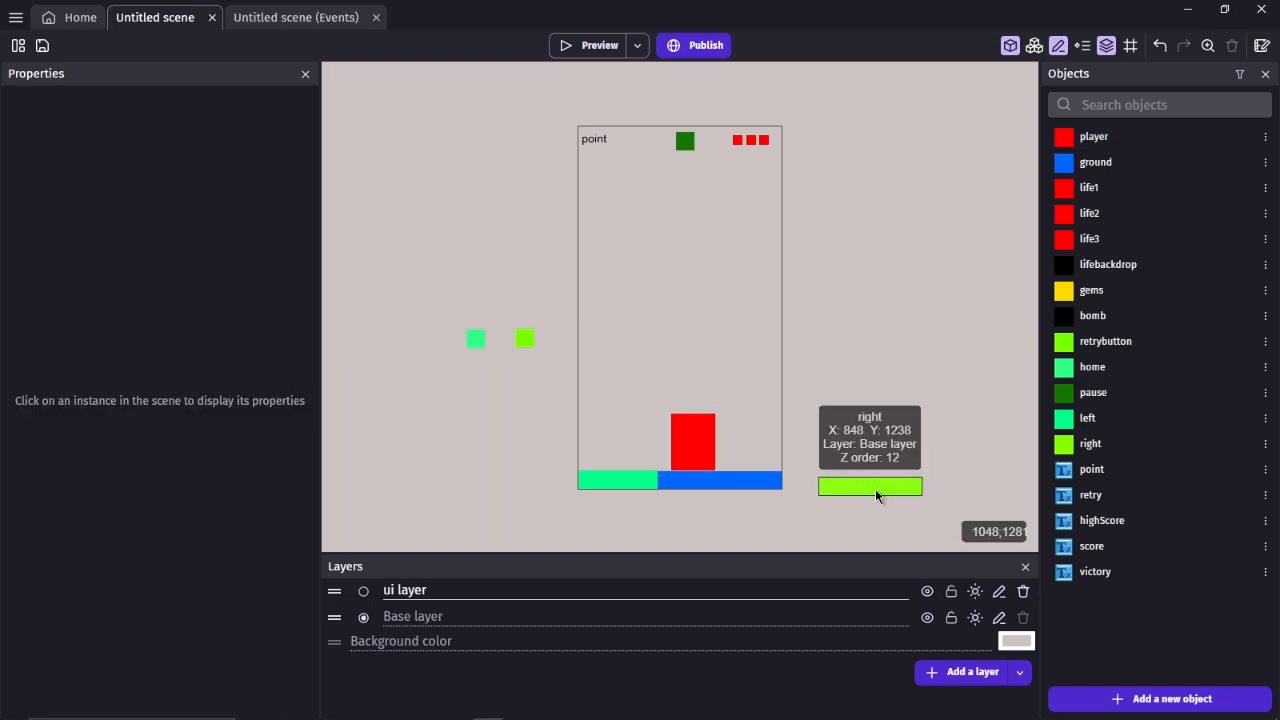
left_click_drag(835, 487, 642, 484)
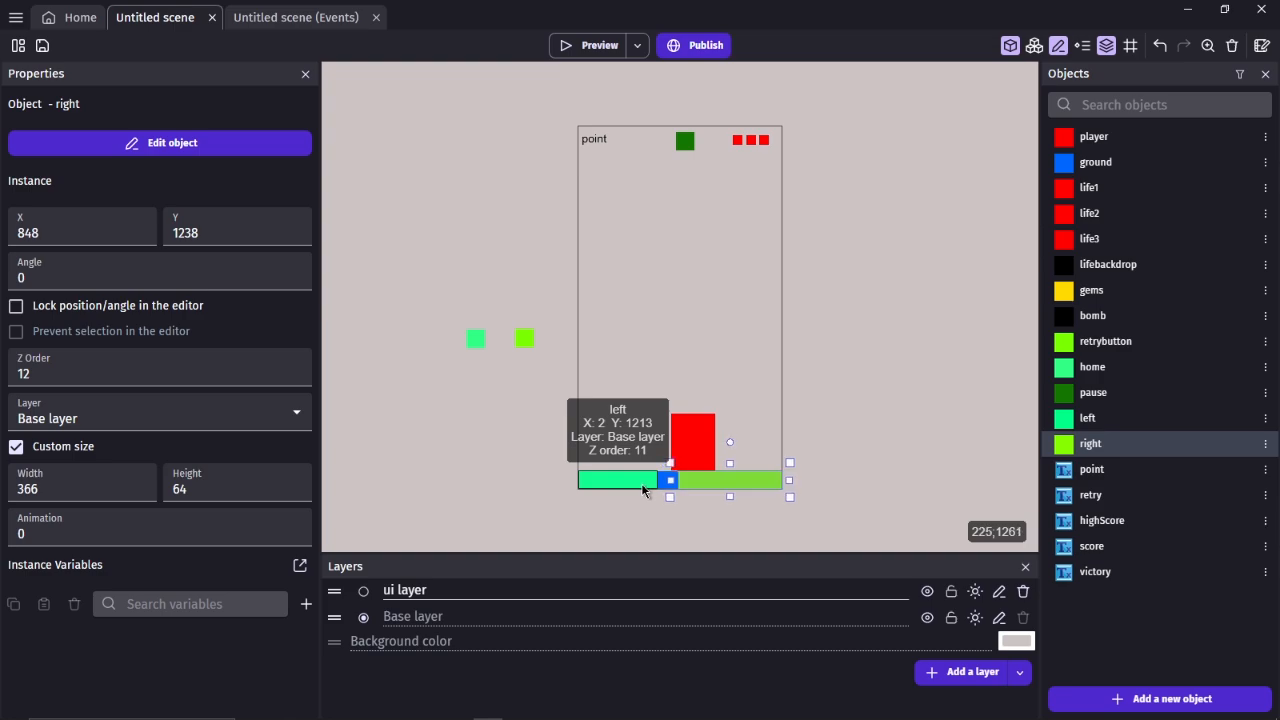
left_click(644, 501)
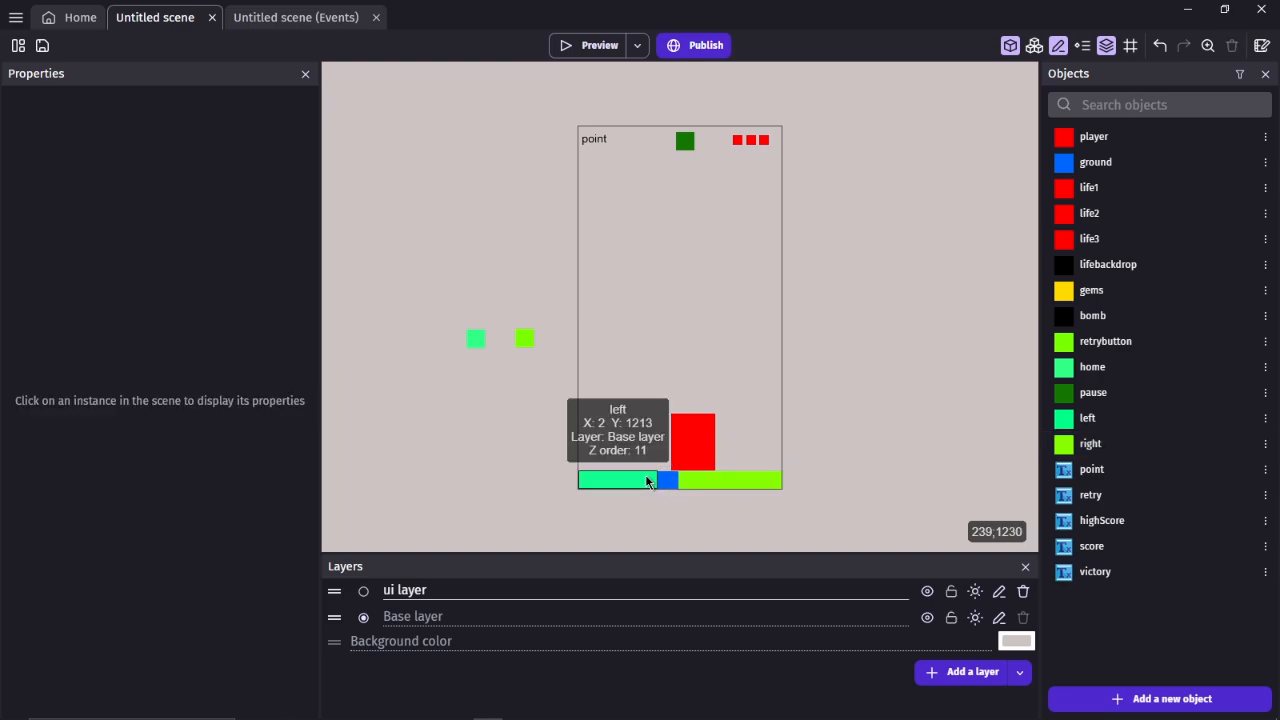
Step: Widen the left bar to the middle of the ground and trim the right bar's inner end, leaving a narrow gap between them
left_click(652, 481)
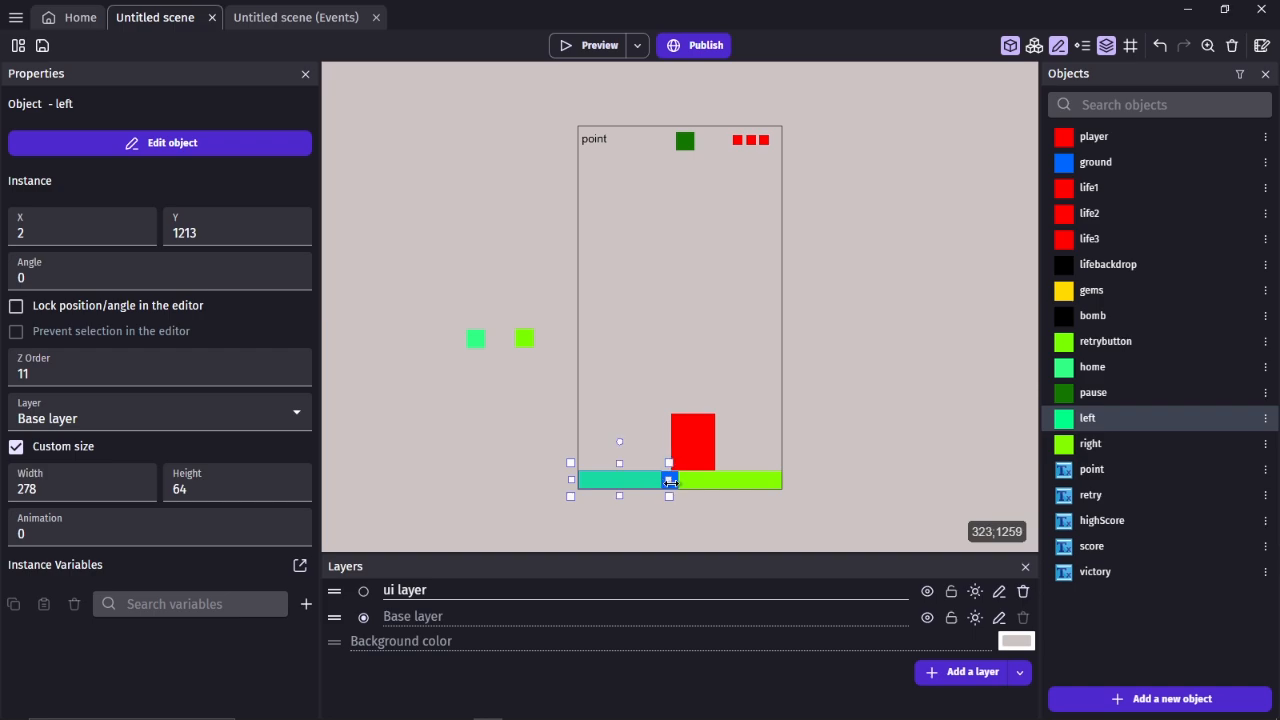
left_click_drag(670, 481, 686, 486)
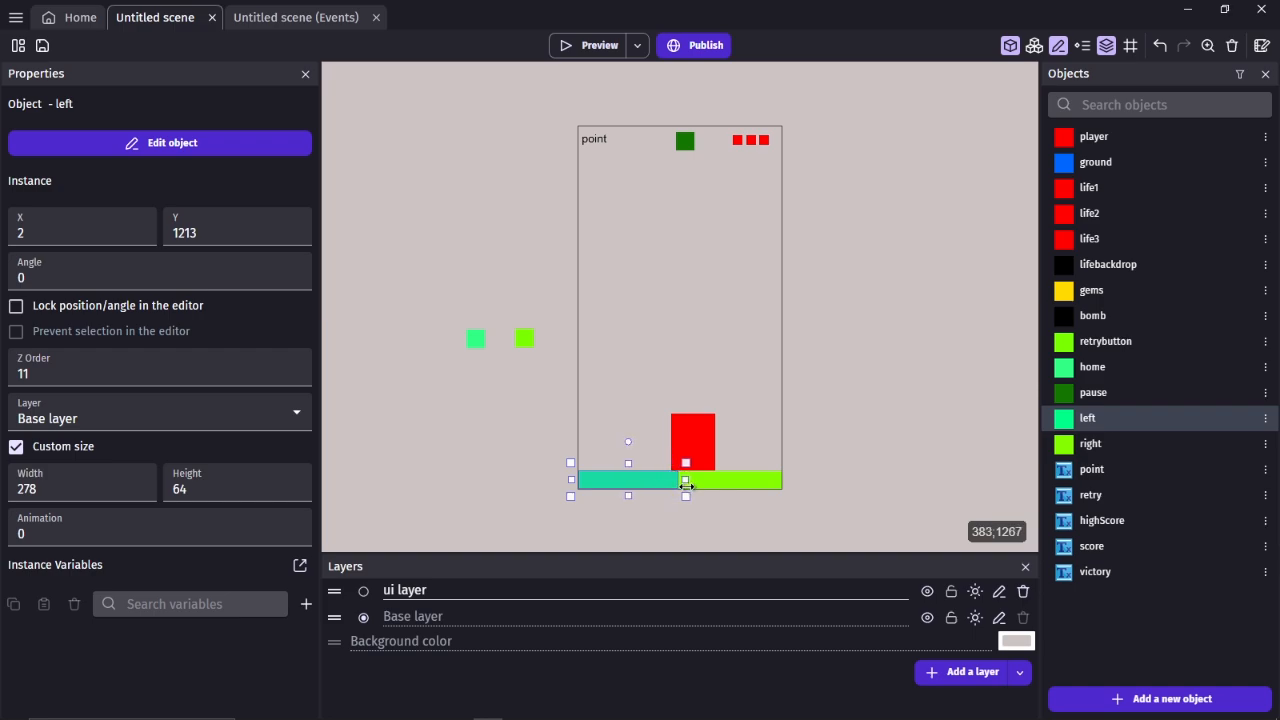
left_click(957, 317)
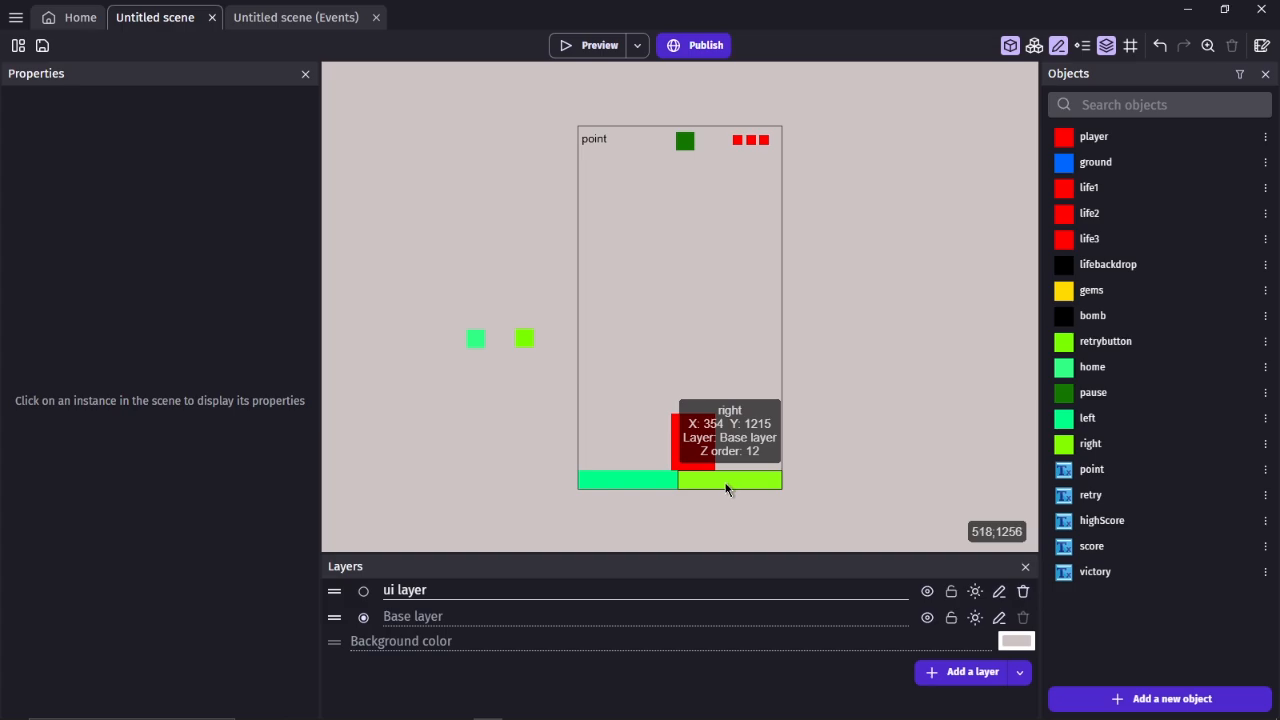
left_click(697, 482)
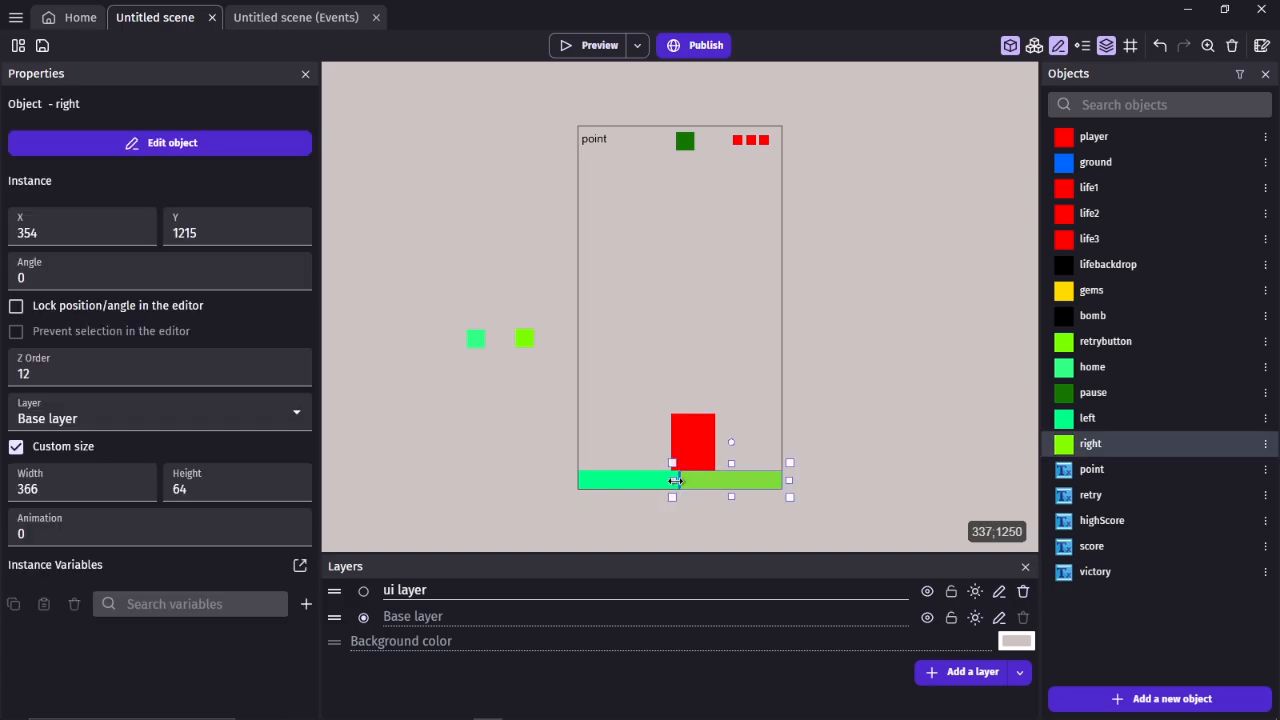
left_click_drag(676, 481, 688, 481)
left_click(934, 404)
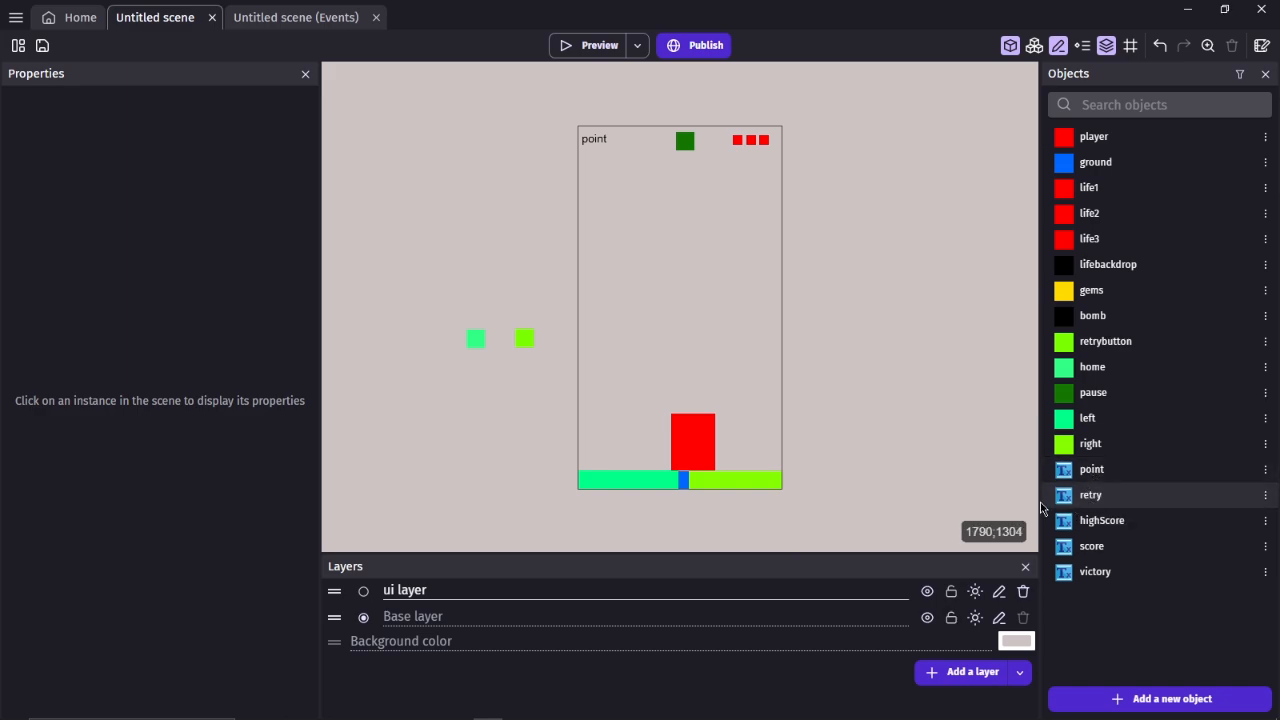
Step: Place retry, highScore and score text instances one below another in the middle of the scene above the player
left_click_drag(1017, 508, 647, 298)
left_click(727, 361)
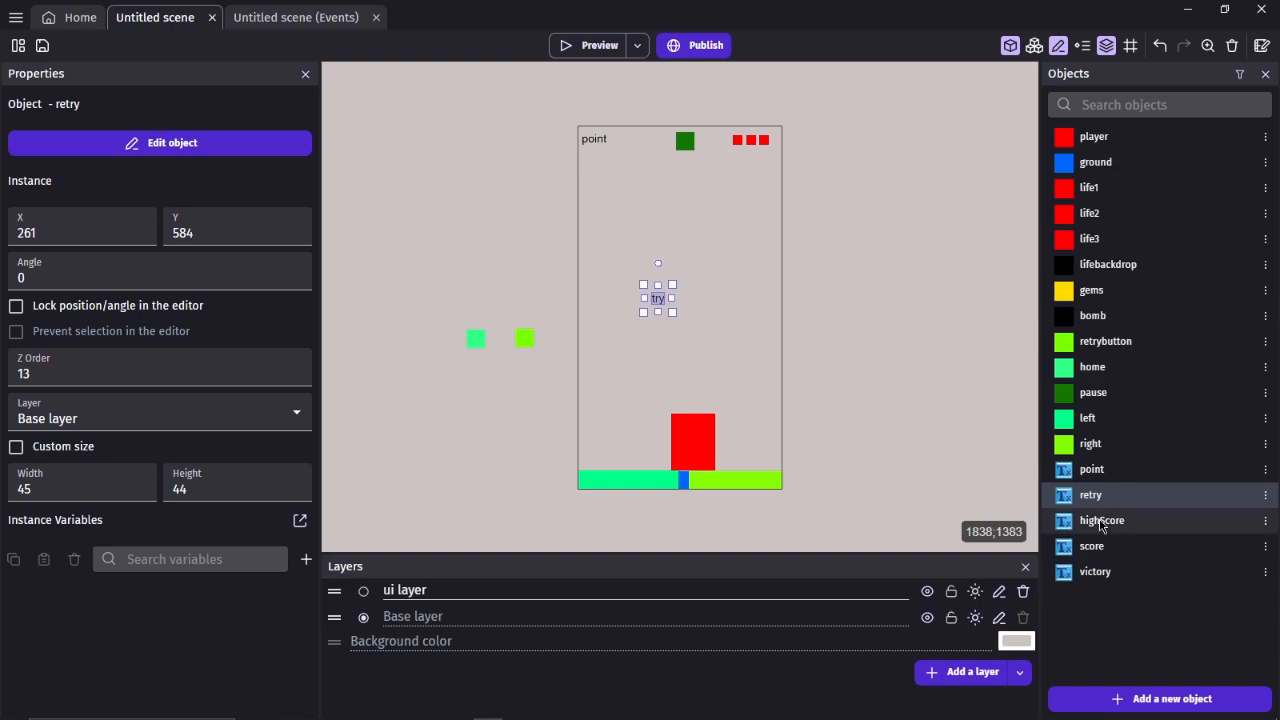
left_click_drag(1101, 525, 637, 315)
left_click(726, 372)
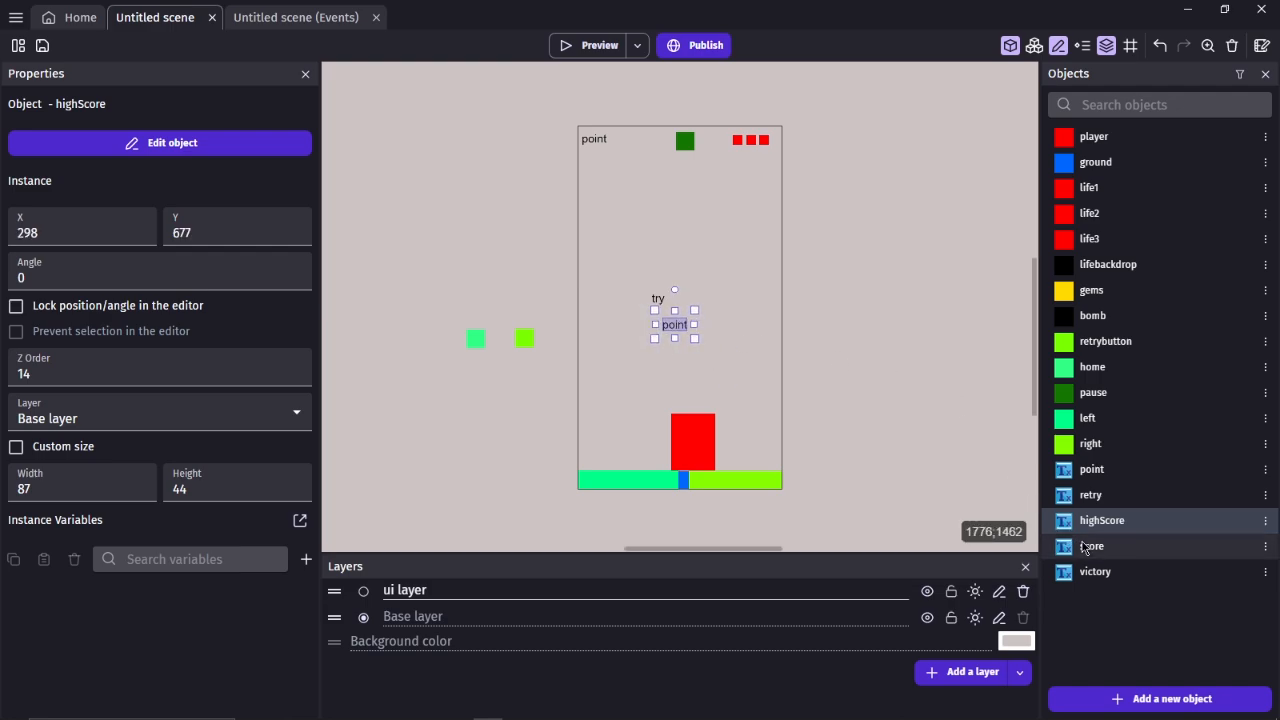
left_click(1105, 554)
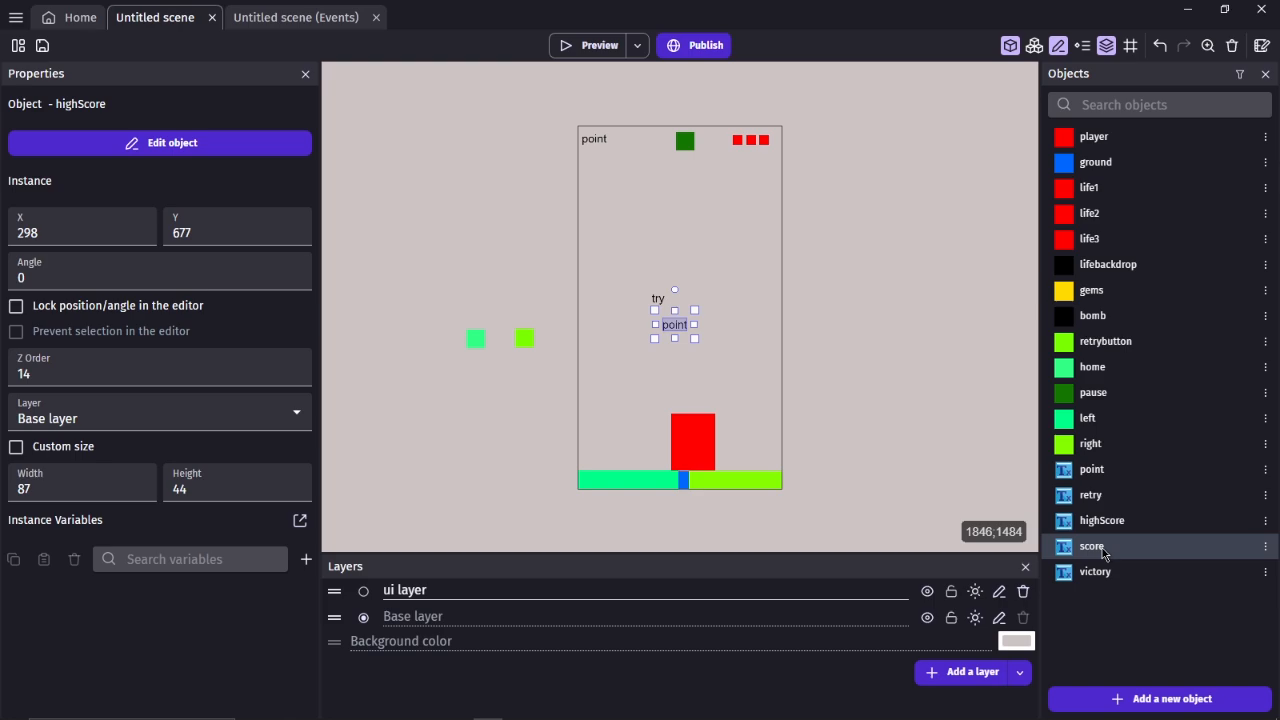
left_click_drag(1105, 554, 667, 364)
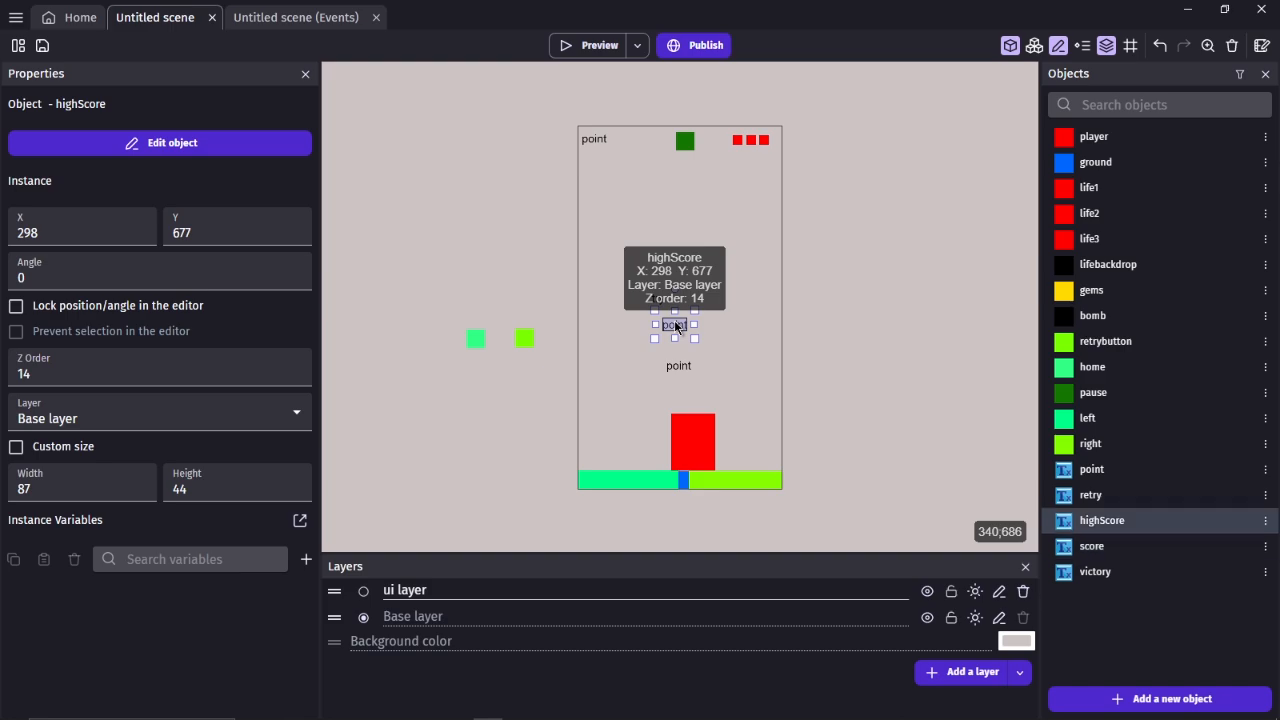
Step: Replace the highScore object's initial display text with "highscore"
double_click(676, 327)
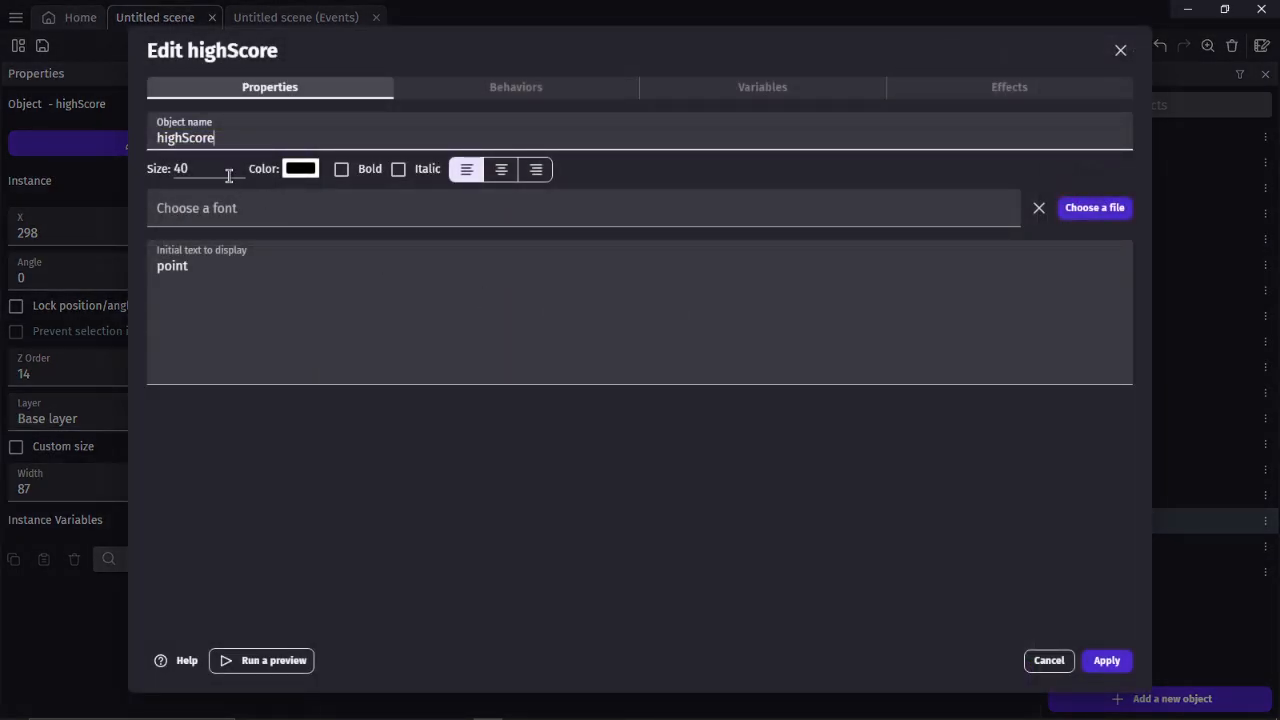
left_click(229, 267)
key("BackSpace")
key("BackSpace")
key("BackSpace")
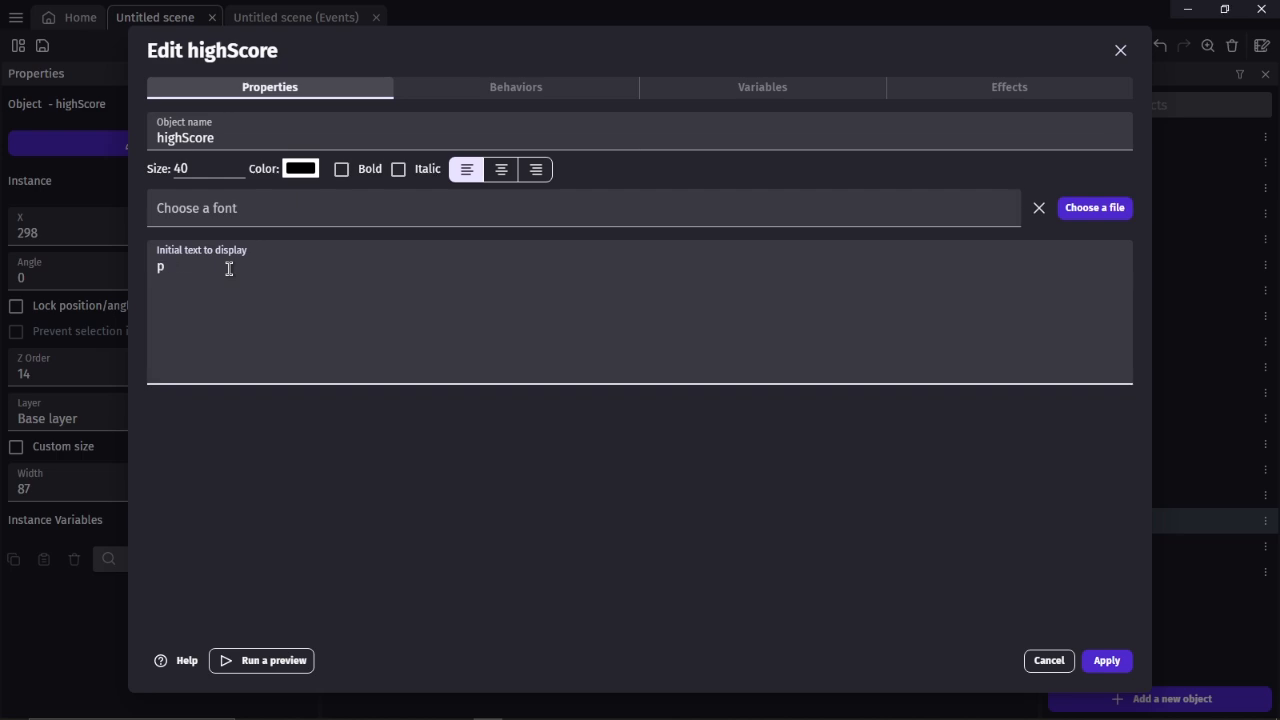
key("BackSpace")
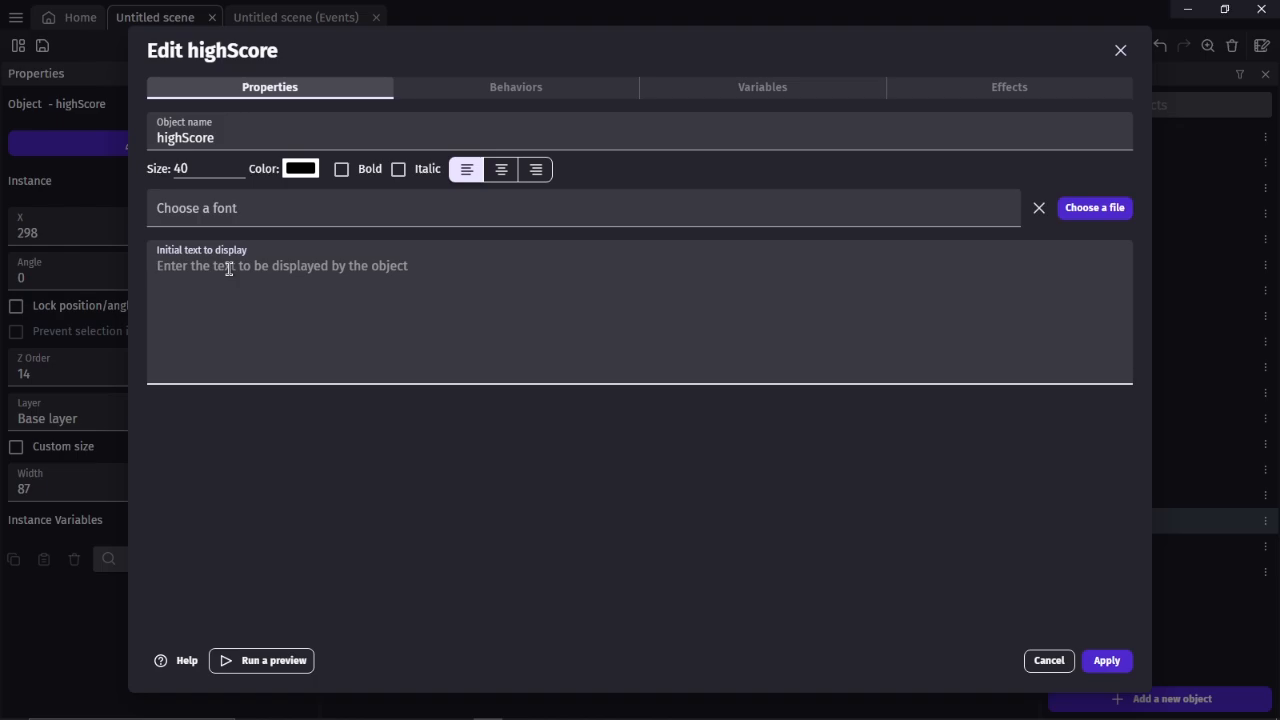
key("Escape")
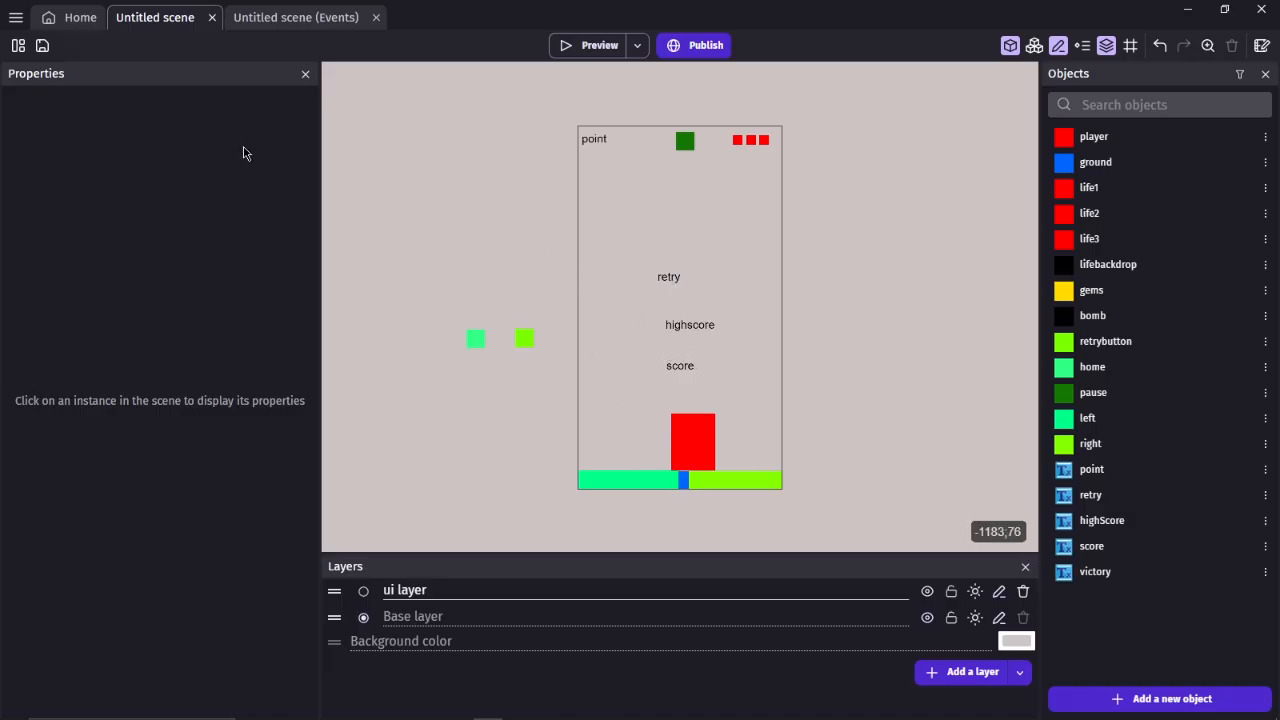
Step: Change the retry text object's initial display text to "play again" and apply it
left_click(675, 287)
double_click(675, 287)
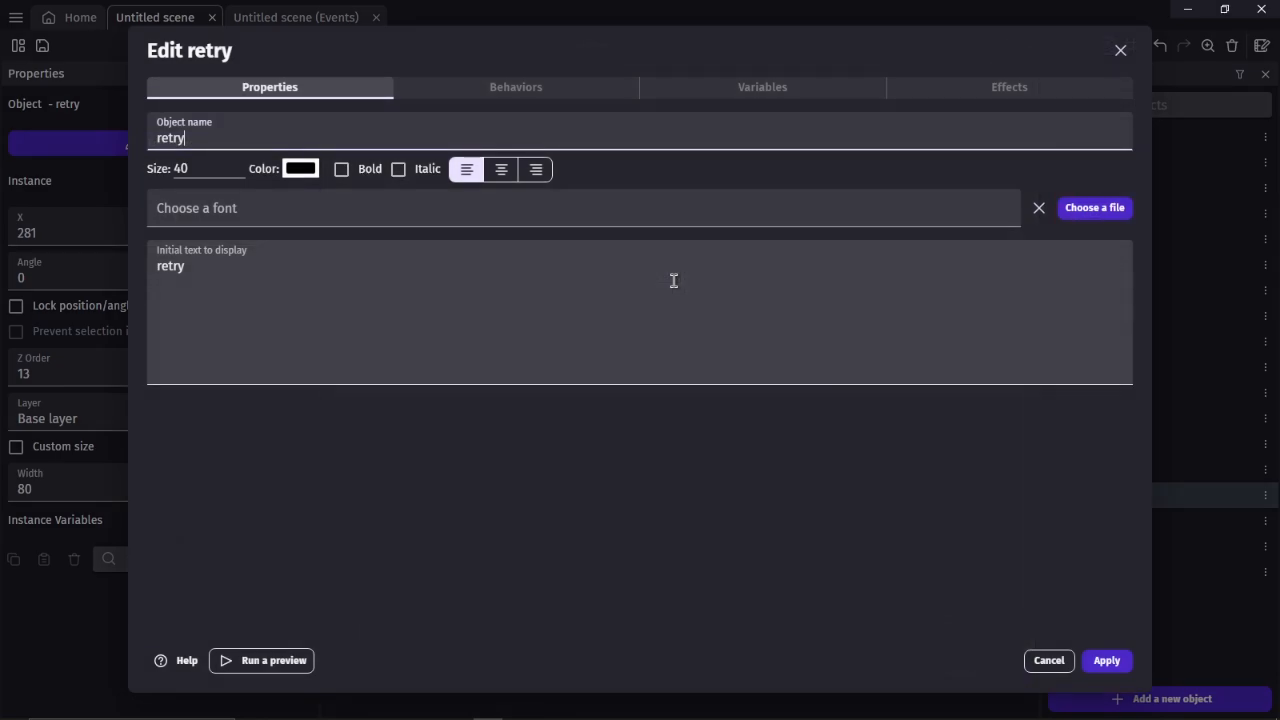
left_click(229, 278)
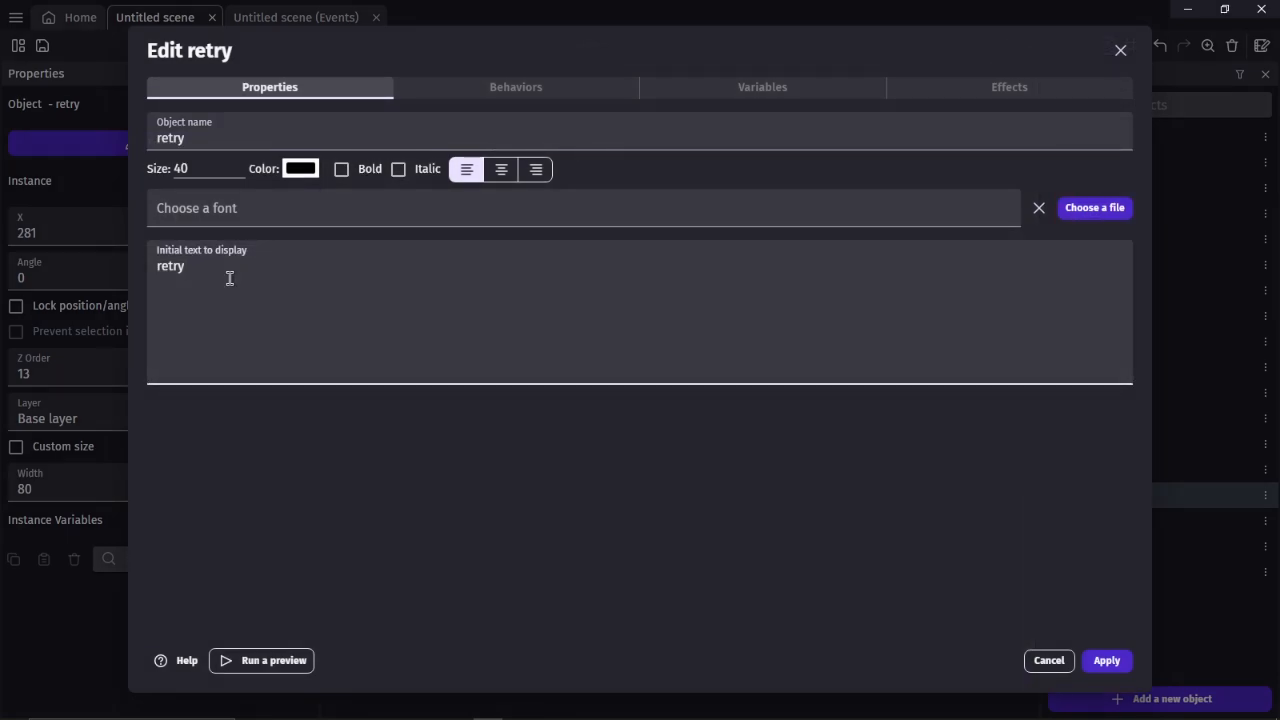
key("BackSpace")
key("BackSpace")
key("BackSpace")
key("BackSpace")
key("BackSpace")
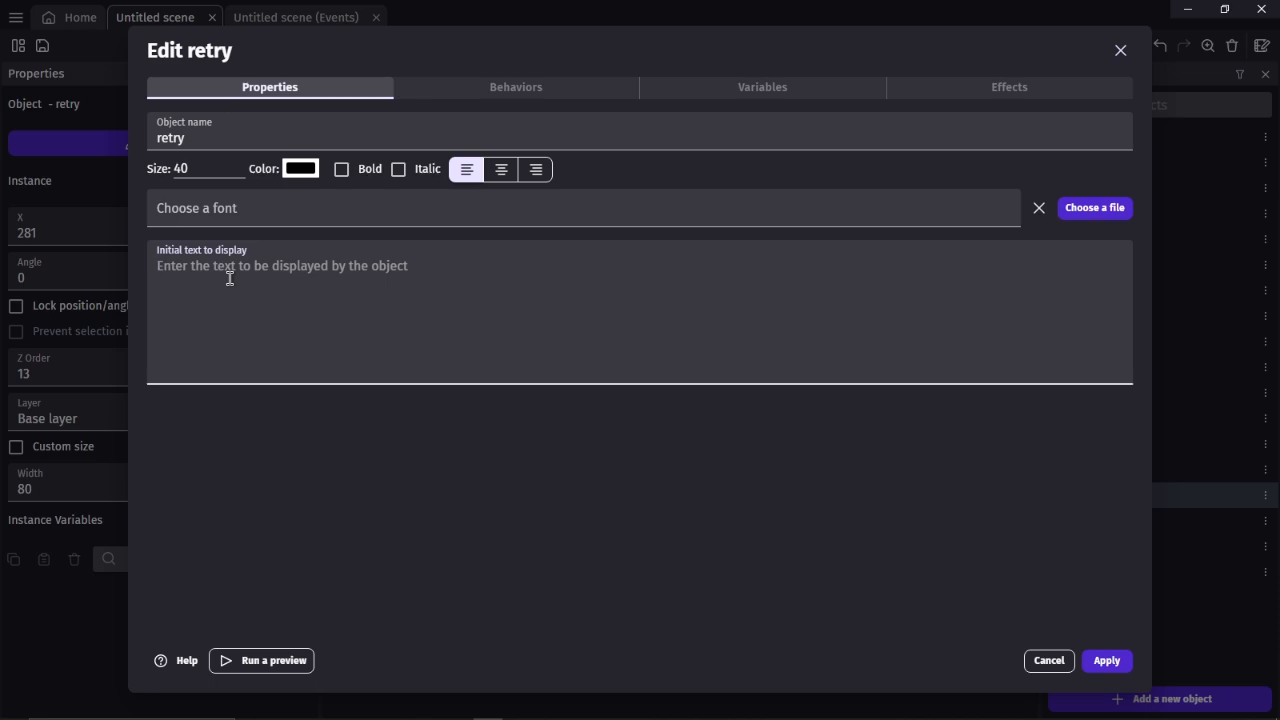
type("ag")
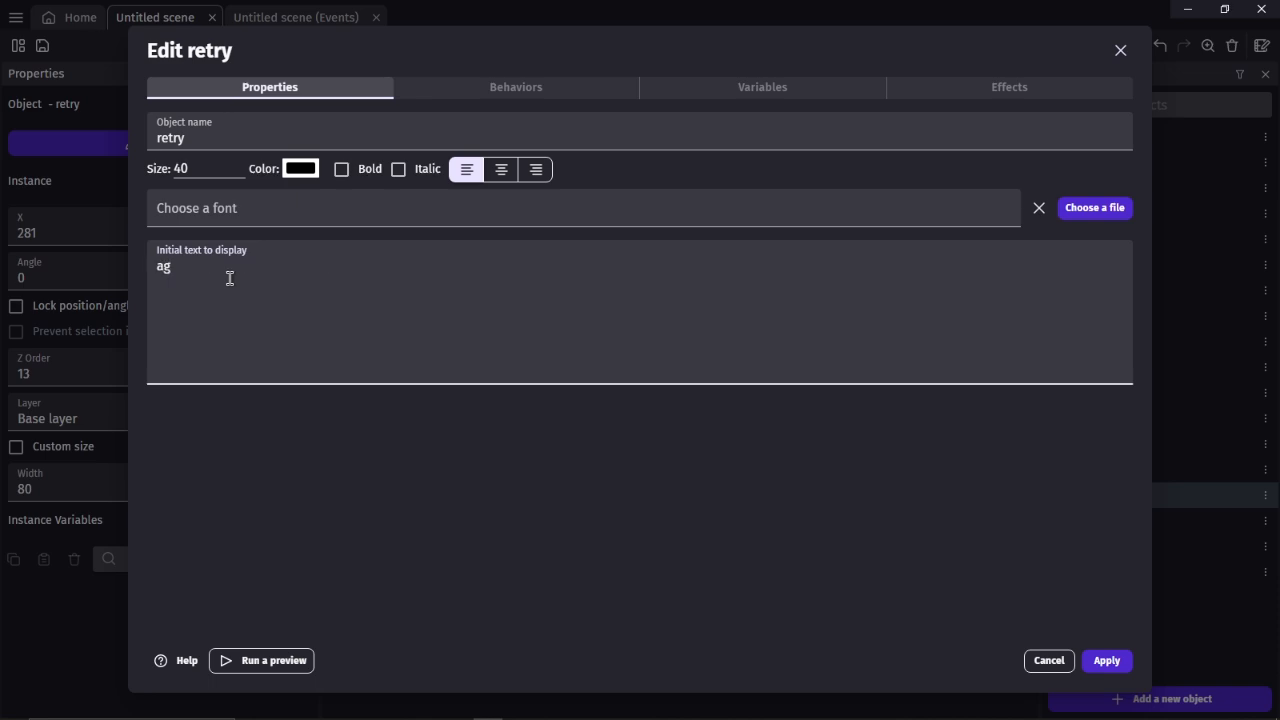
type("ain")
key("ctrl+BackSpace")
type("play ag")
key("BackSpace")
type("ain")
left_click(1110, 667)
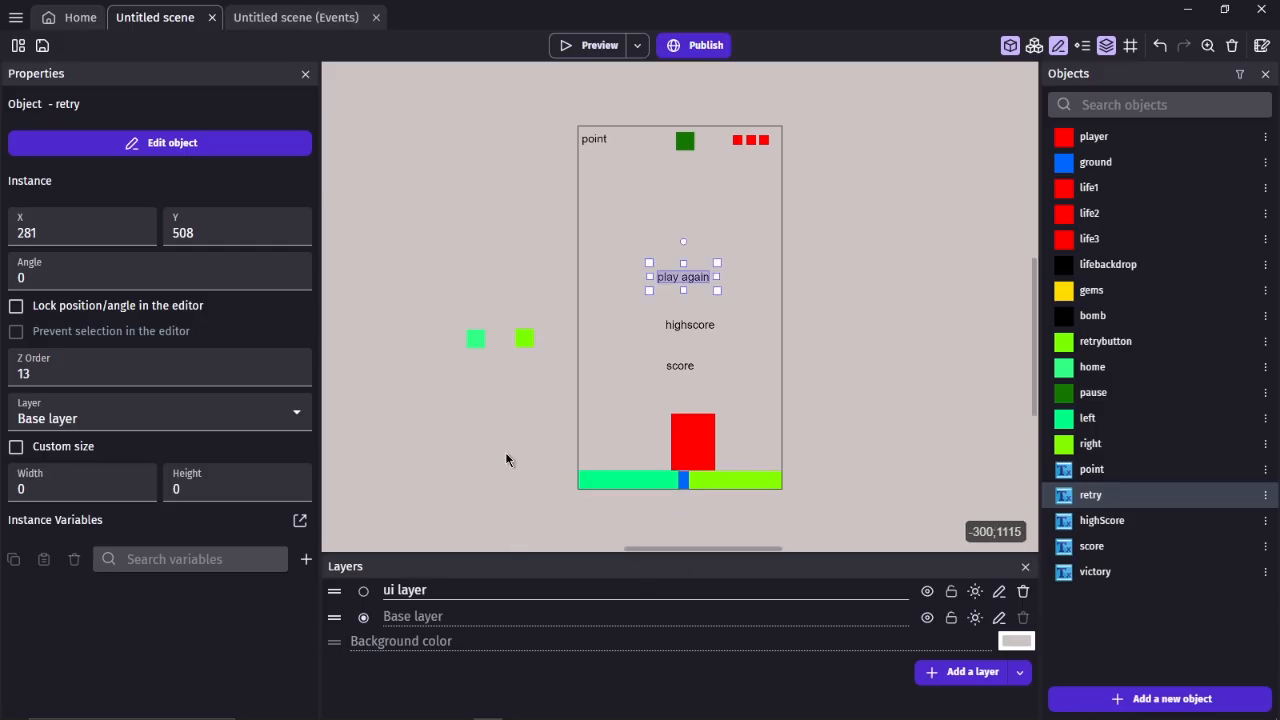
Step: Move the play again text up to X 273, Y 364, and the highscore and score texts outside the frame above the home and retry squares
left_click(712, 325)
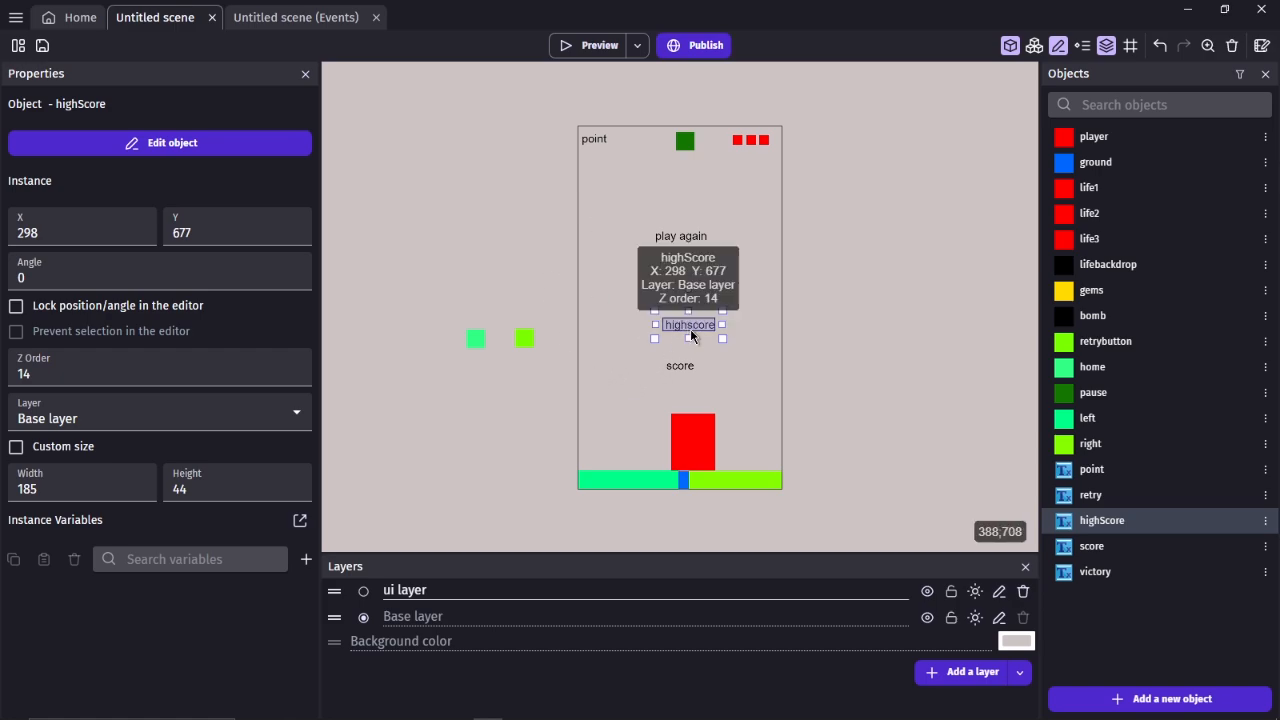
left_click_drag(726, 396, 672, 296)
left_click_drag(681, 342, 486, 282)
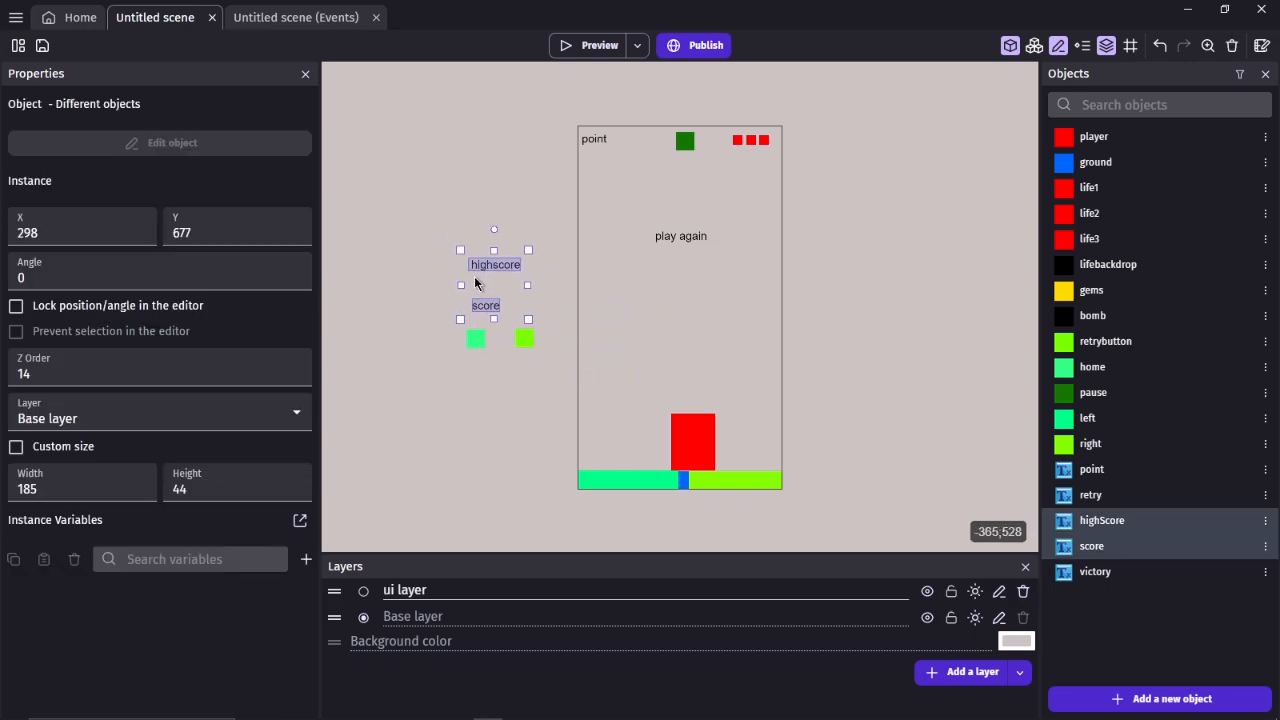
left_click(687, 241)
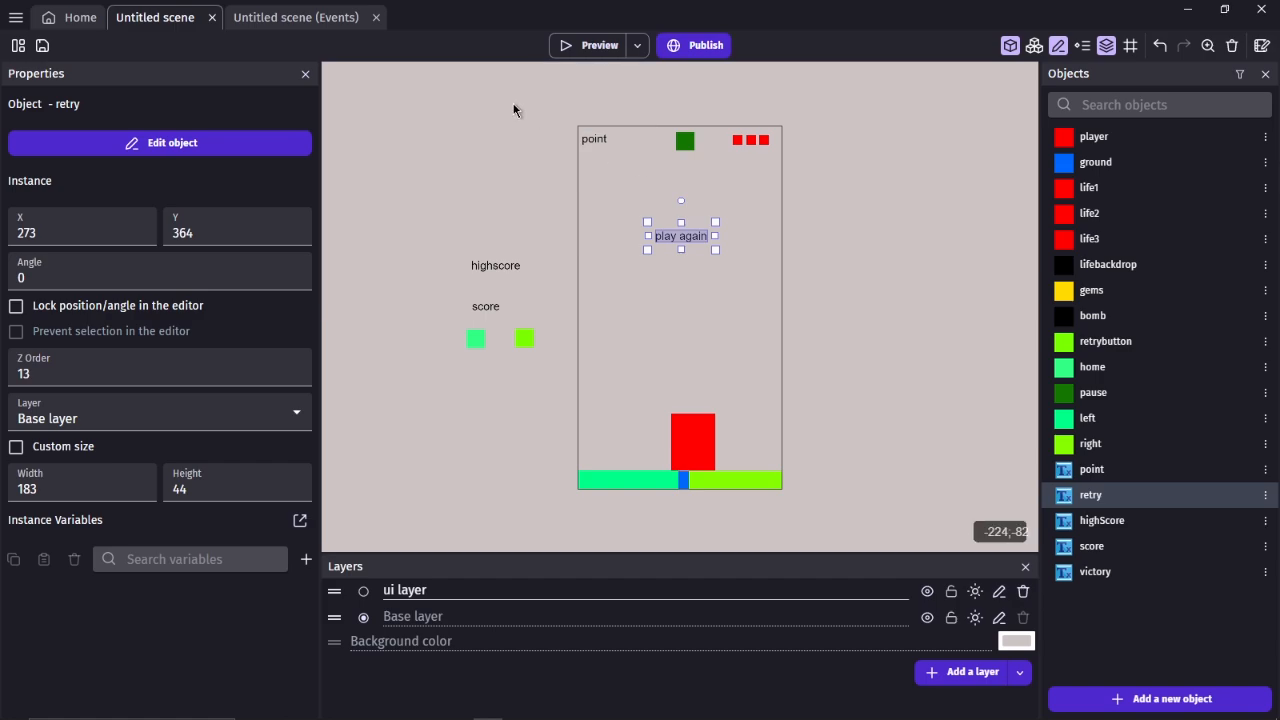
Step: Preview the game to check the scene layout, and close the preview window
left_click(575, 51)
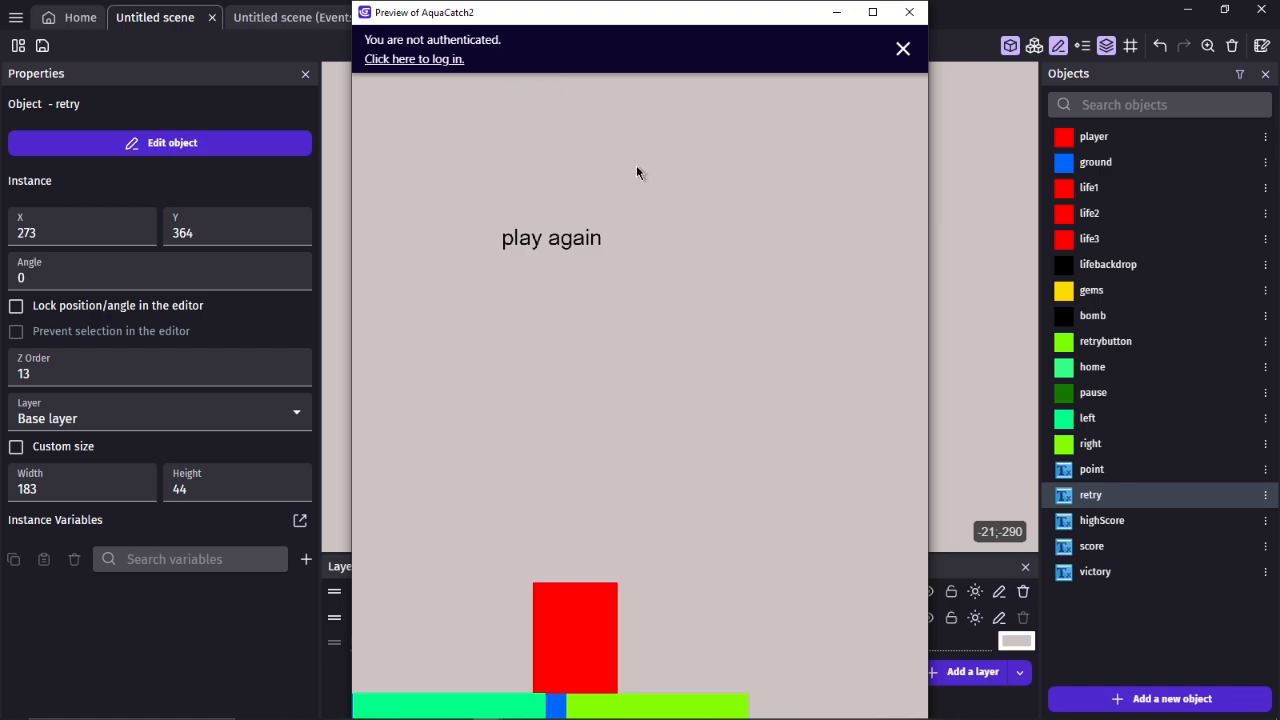
left_click(902, 49)
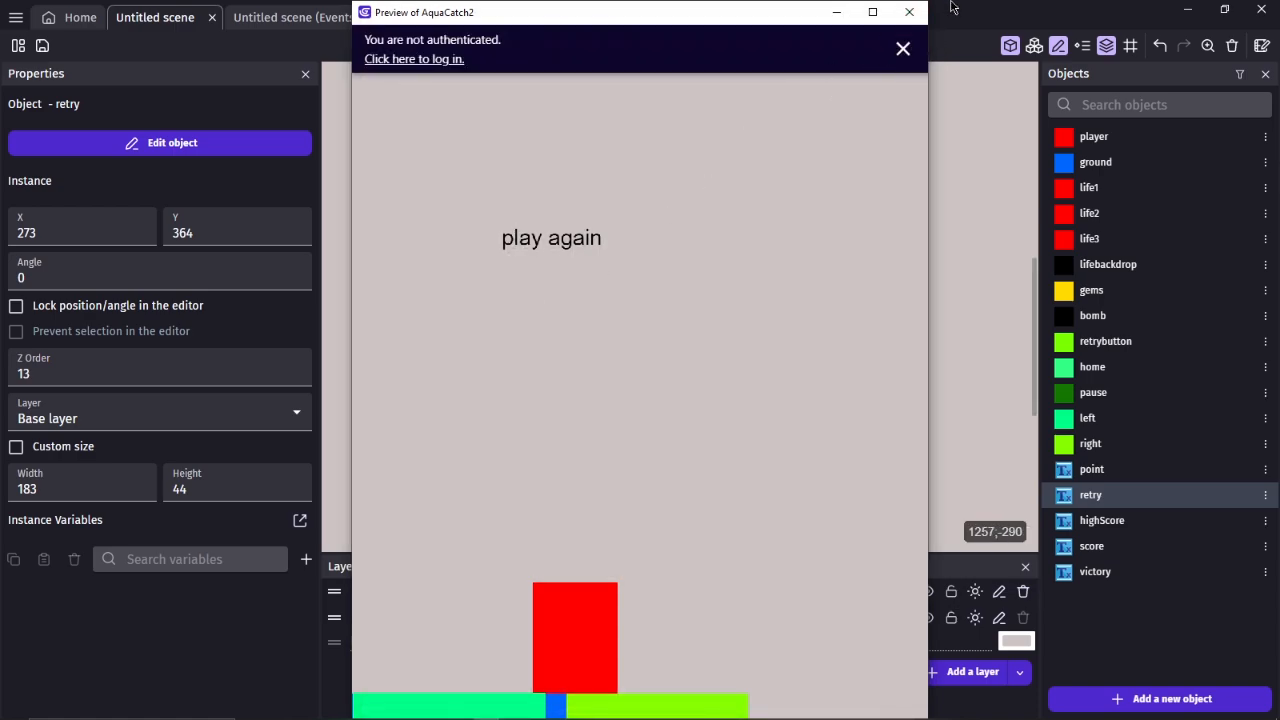
left_click(910, 13)
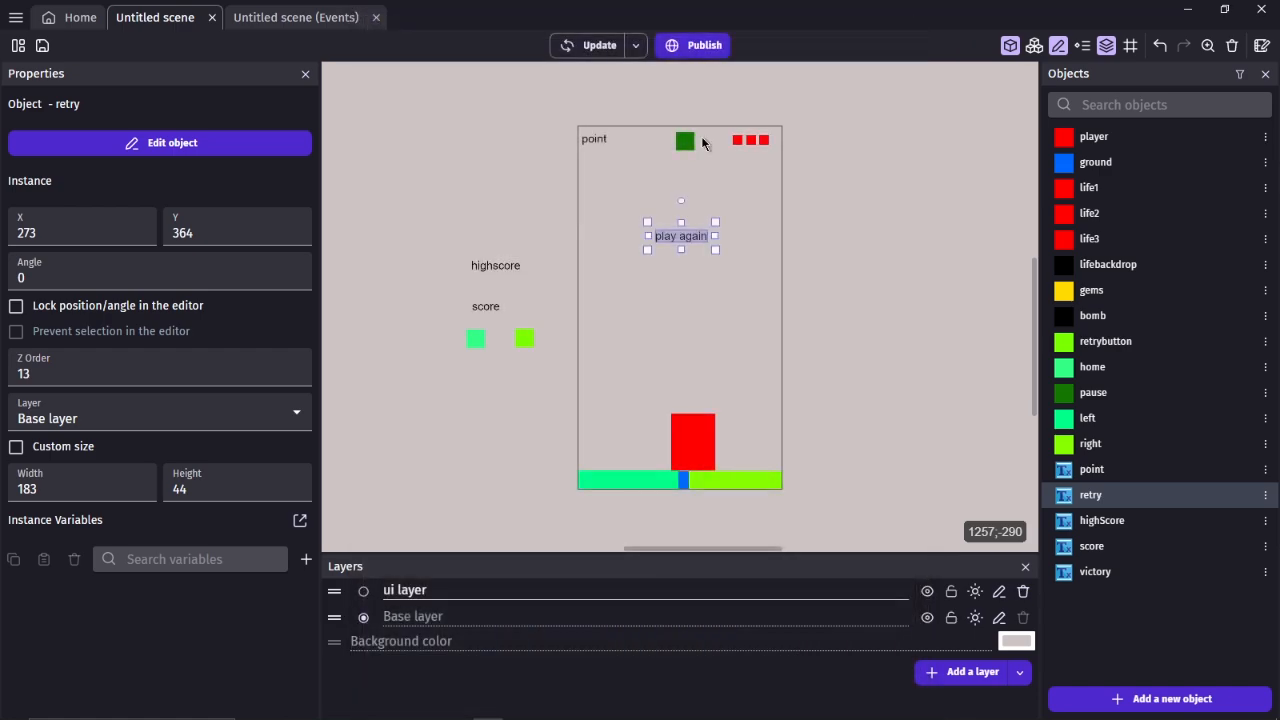
Step: Set the game resolution resize mode to "No changes to the game size" in the game properties and apply it
left_click(16, 45)
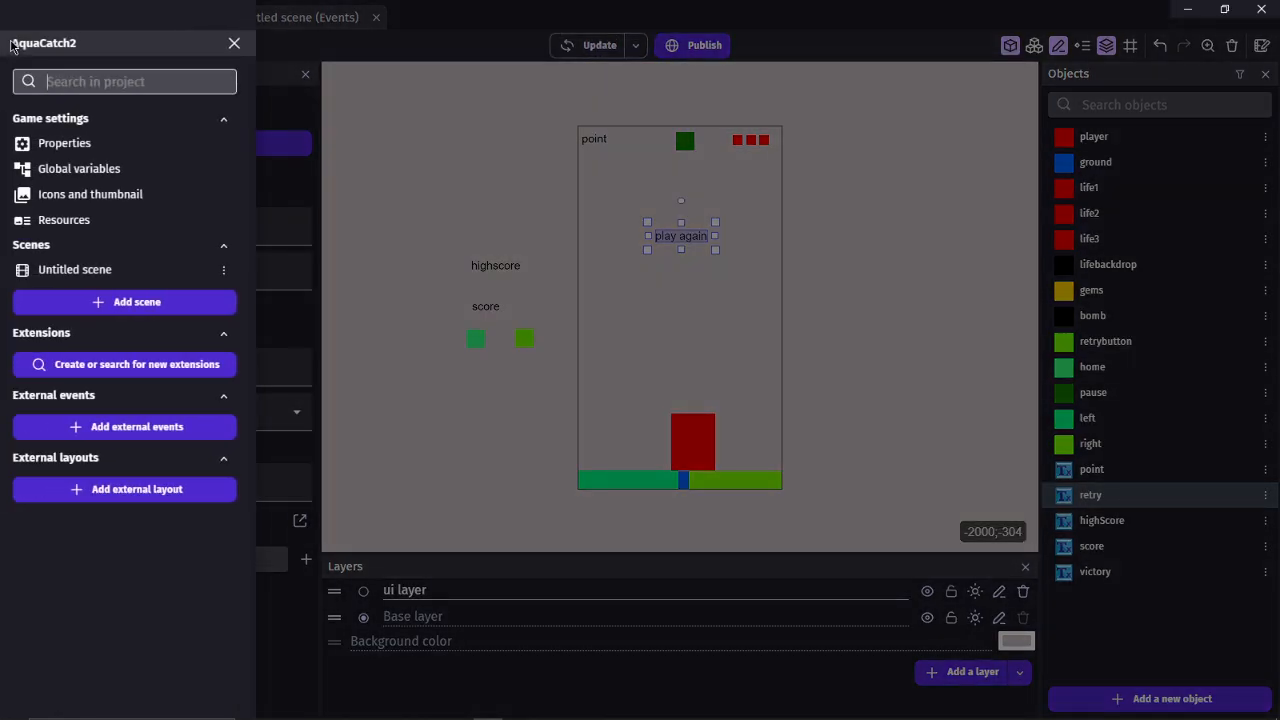
left_click(88, 146)
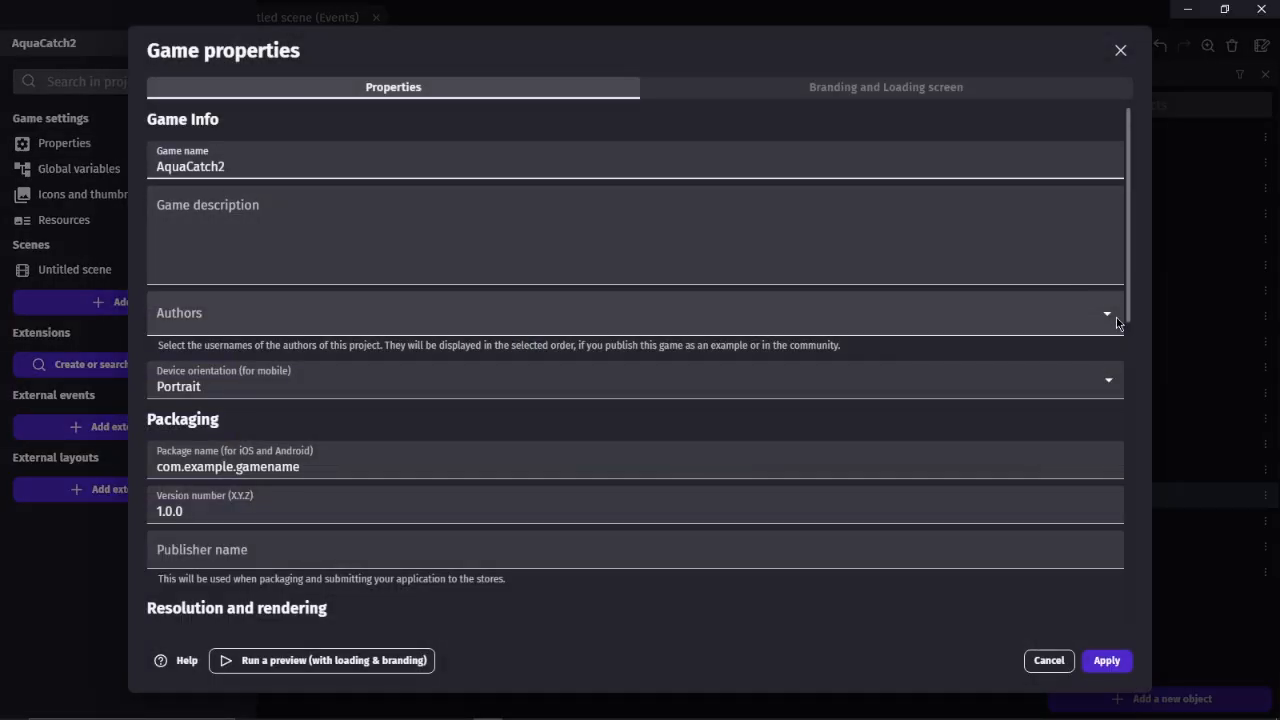
scroll(1133, 363, "down", 4)
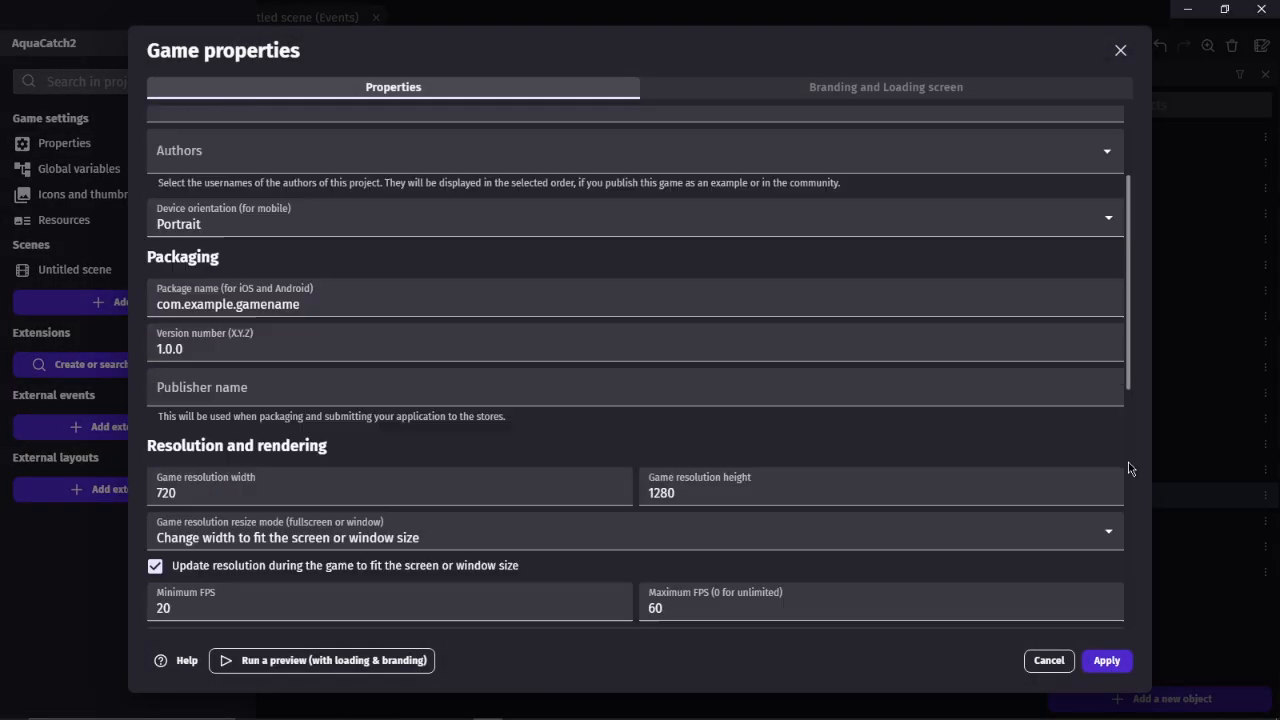
scroll(1131, 480, "up", 1)
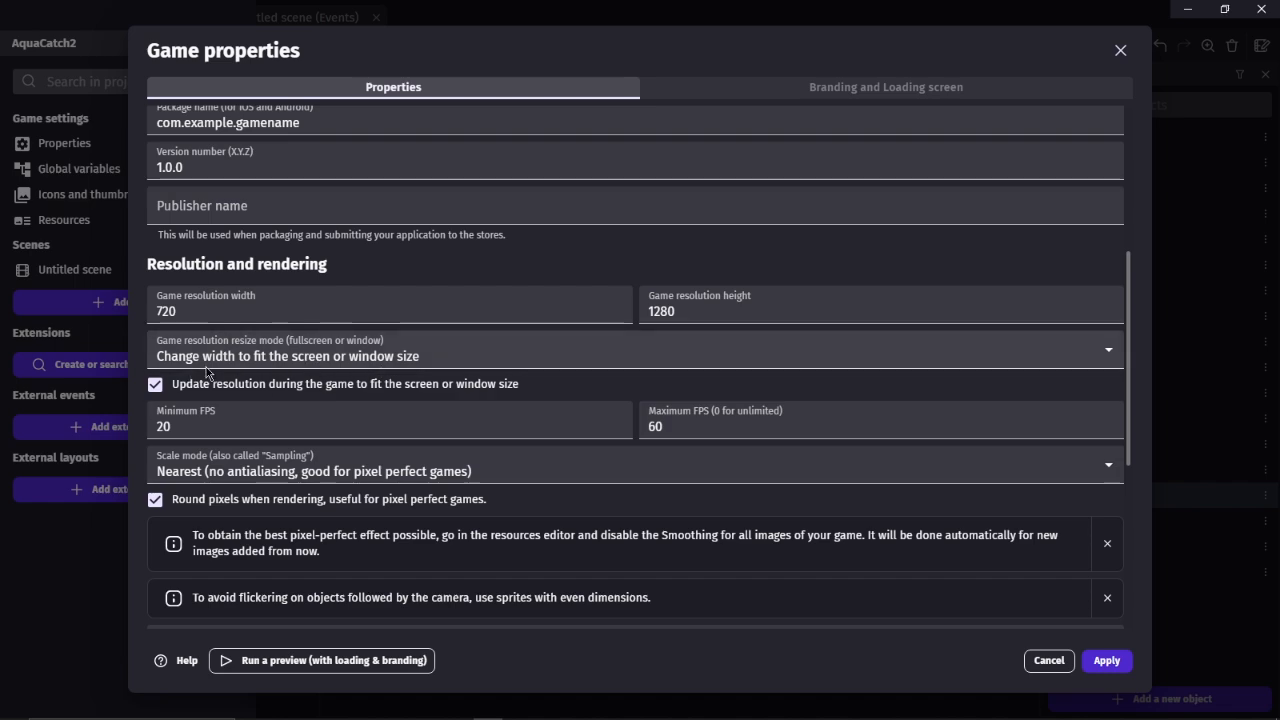
left_click(400, 365)
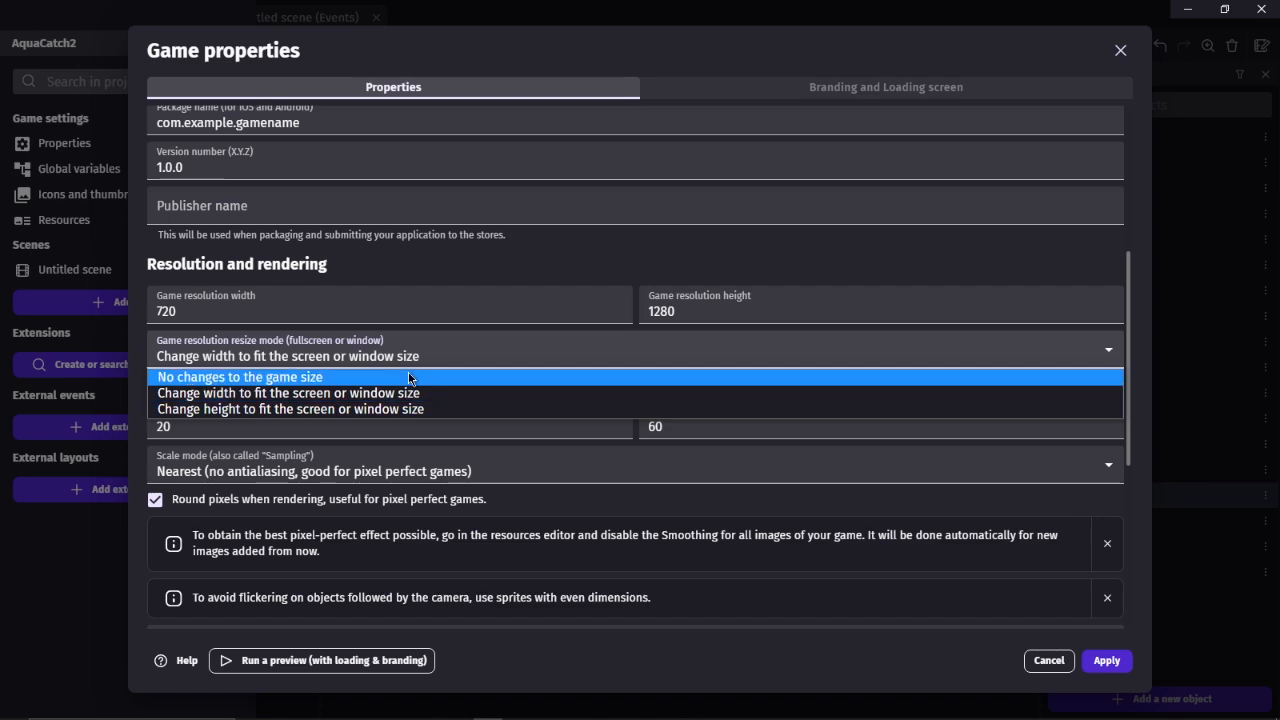
left_click(333, 385)
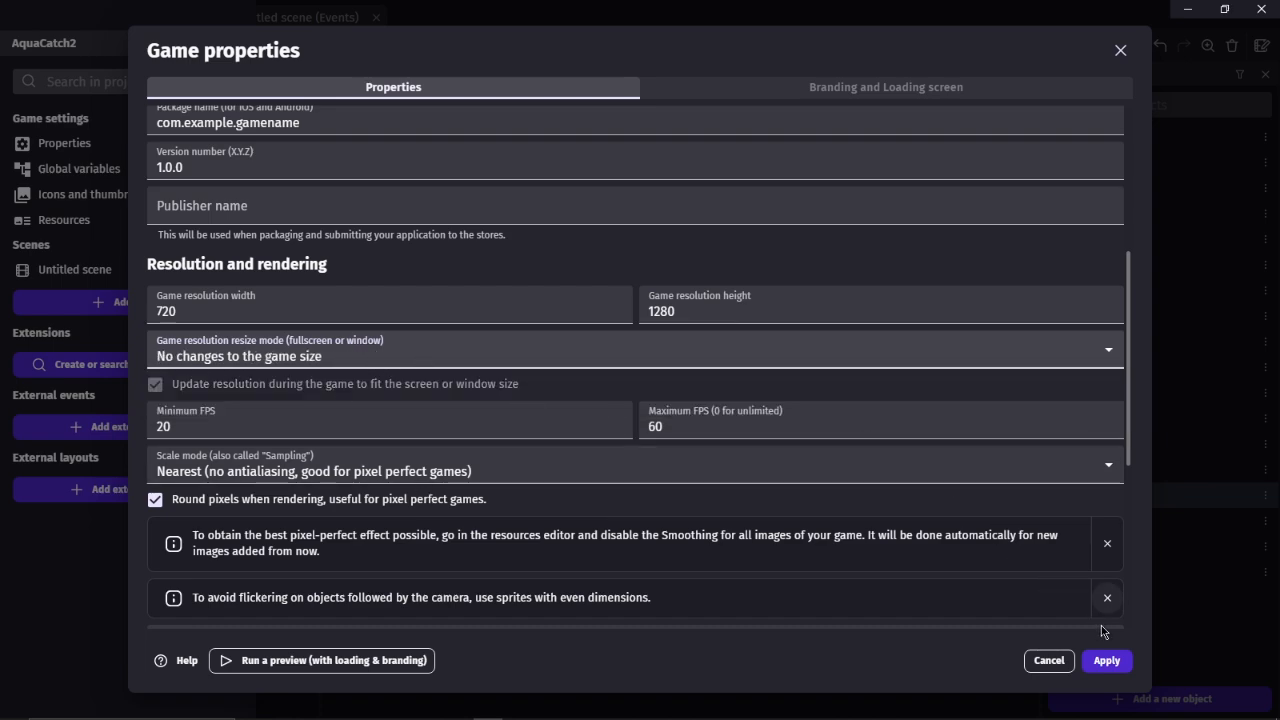
left_click(1107, 661)
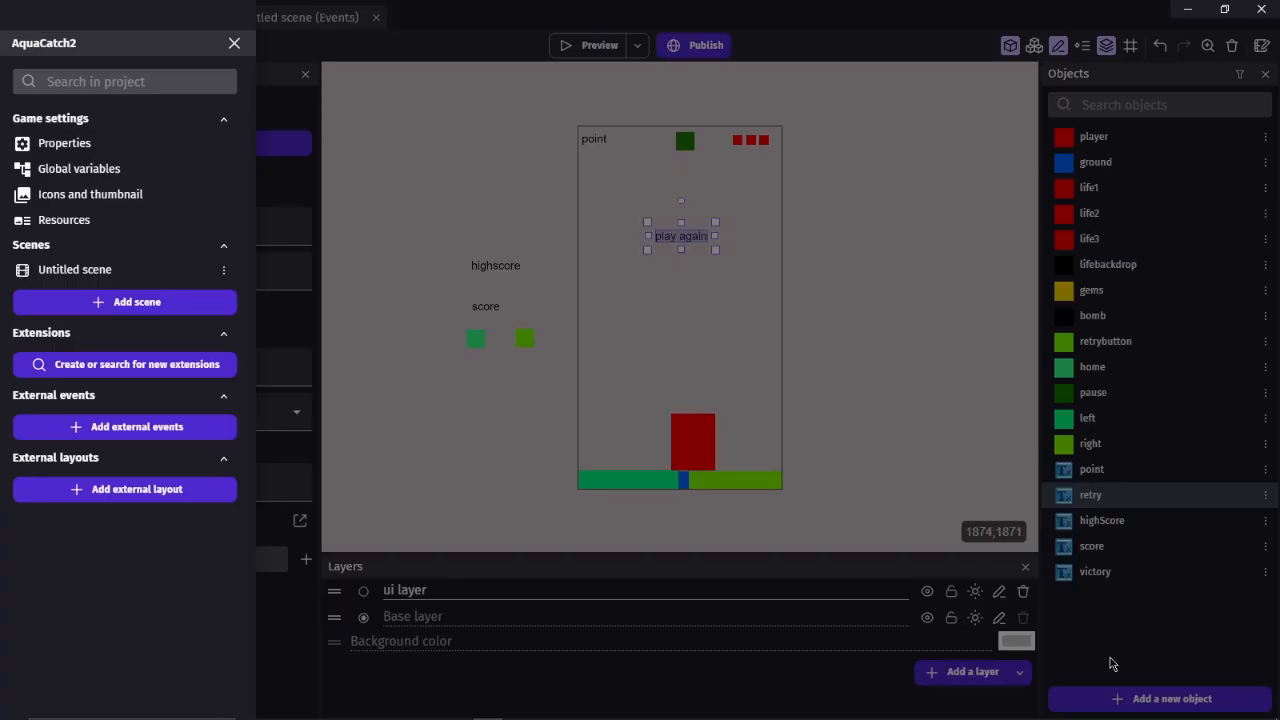
left_click(607, 202)
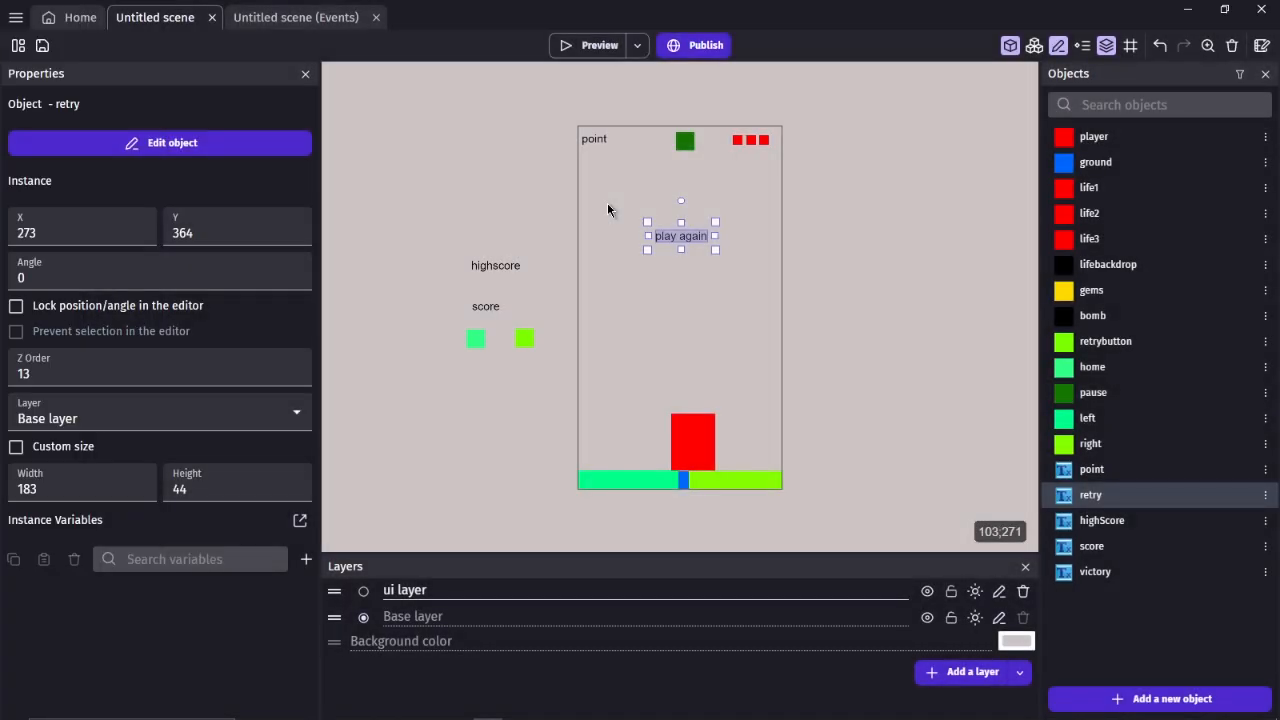
Step: Preview the game with the fixed game size and dismiss the login notice to check the whole layout
left_click(587, 46)
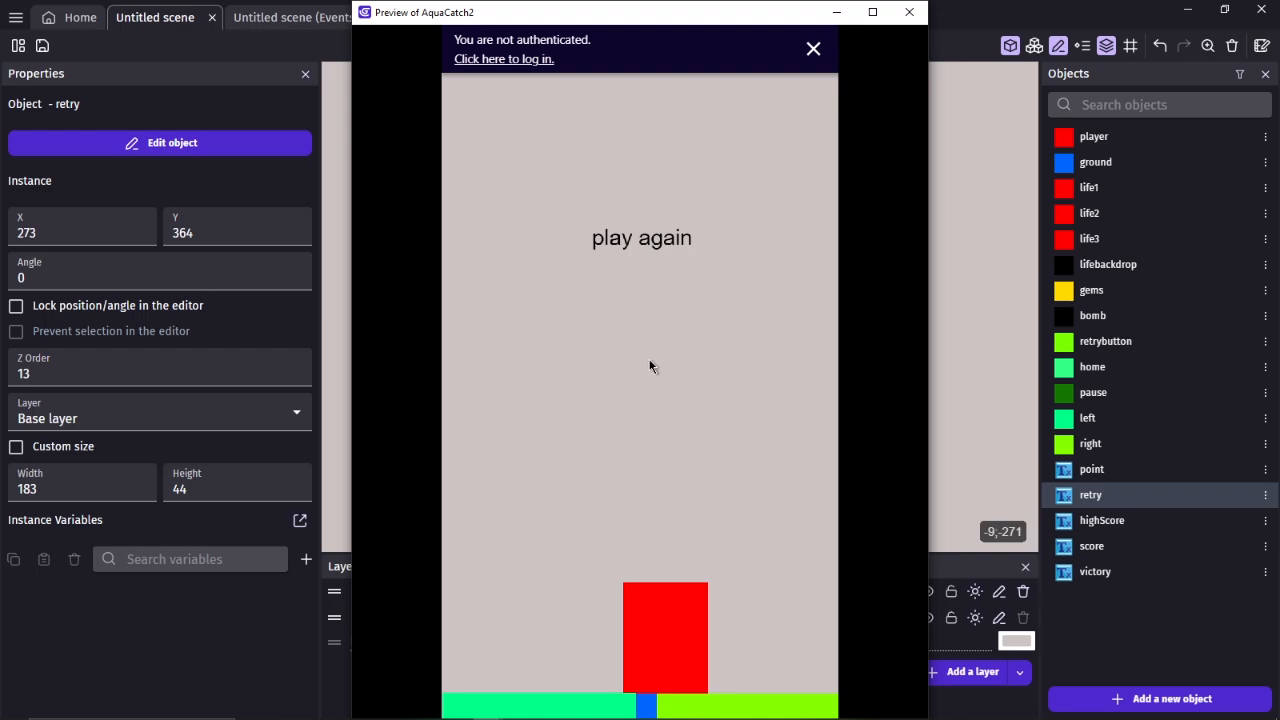
left_click(810, 60)
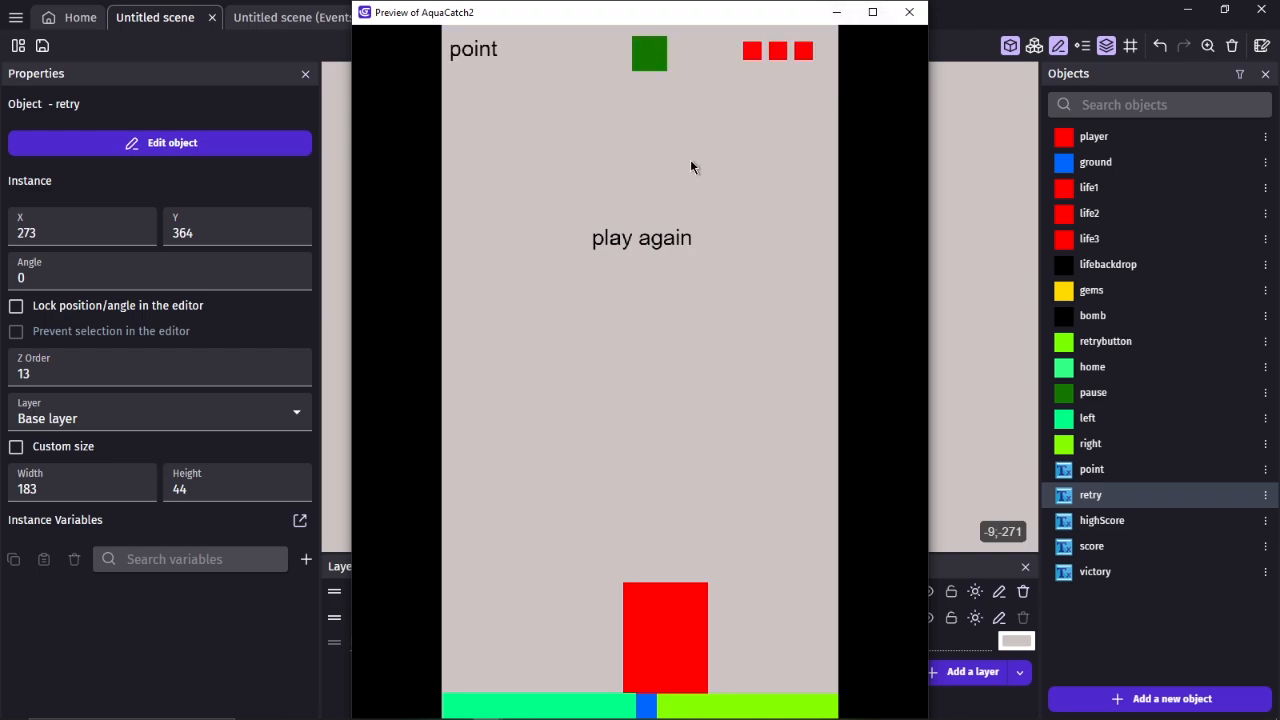